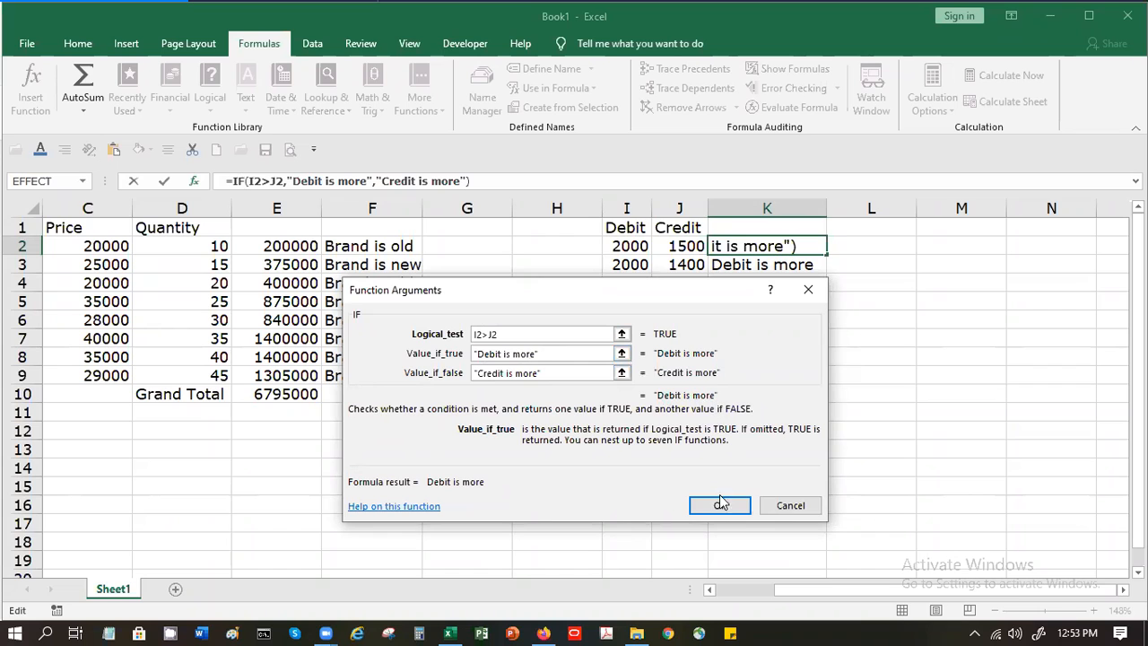
- Accept the IF formula in K2 that tests I2>J2 and returns "Debit is more" or "Credit is more"
click(720, 507)
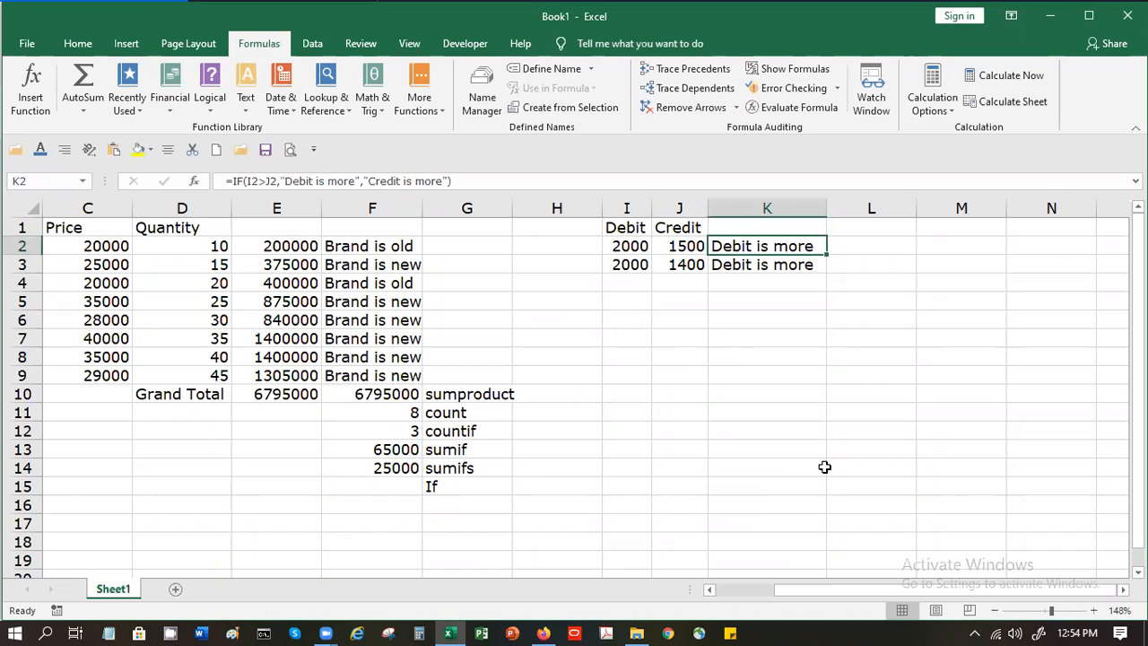
- Enter the first two grading criteria in I6:J7: >90 with grade A and >70 with grade B
click(626, 319)
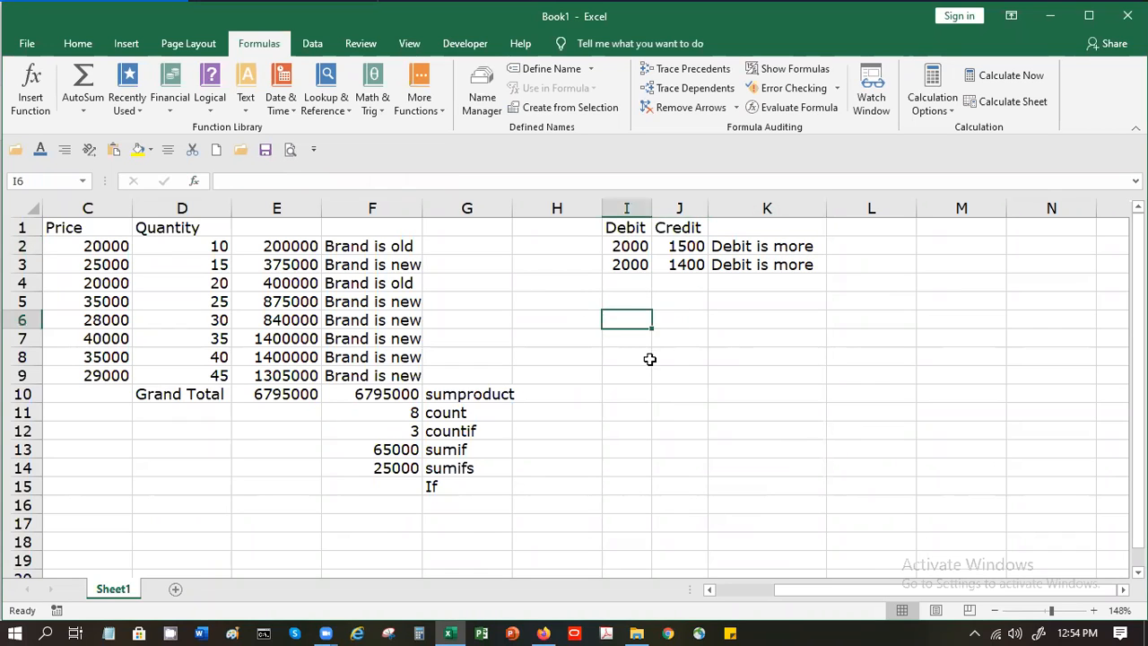
text(>90)
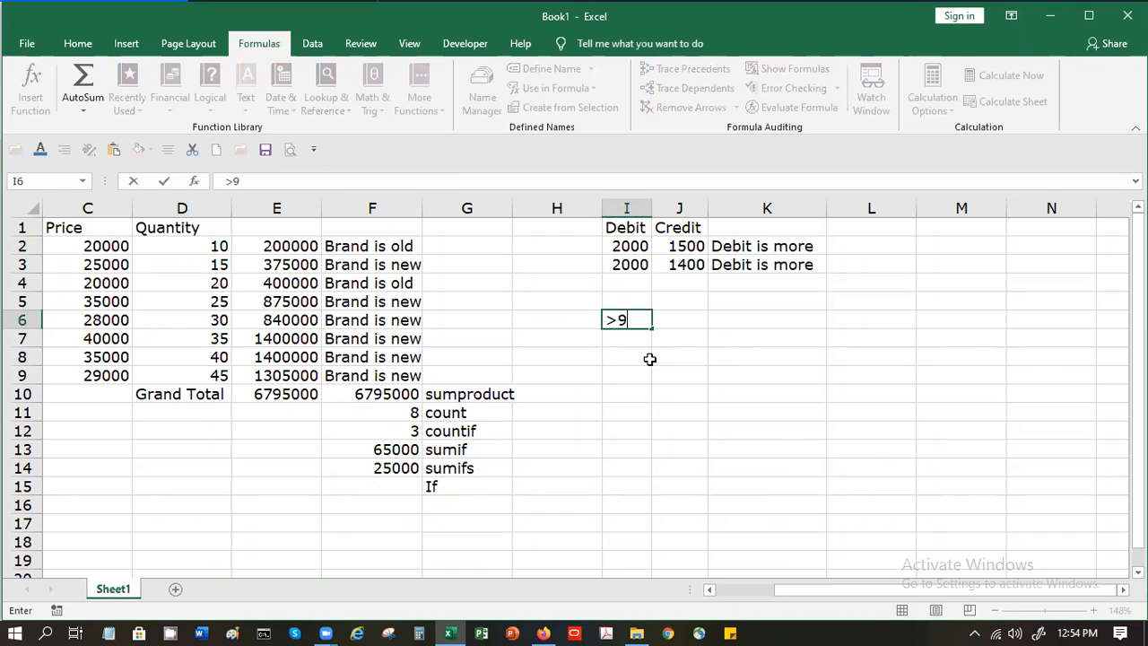
key(Tab)
text(A)
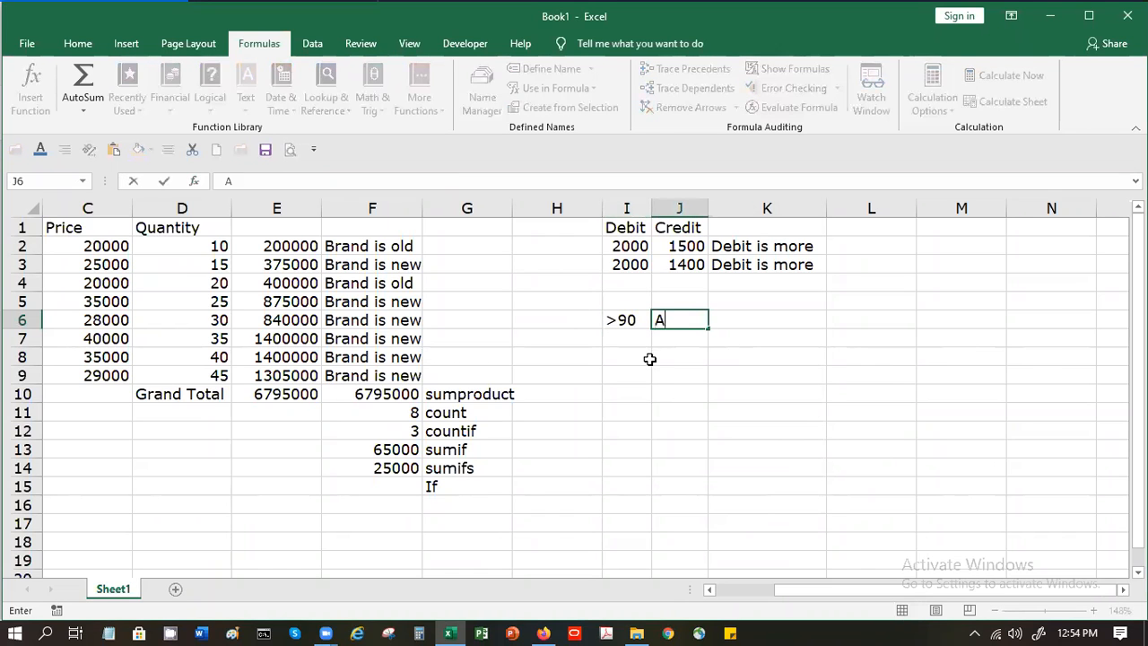
key(Return)
text(>70)
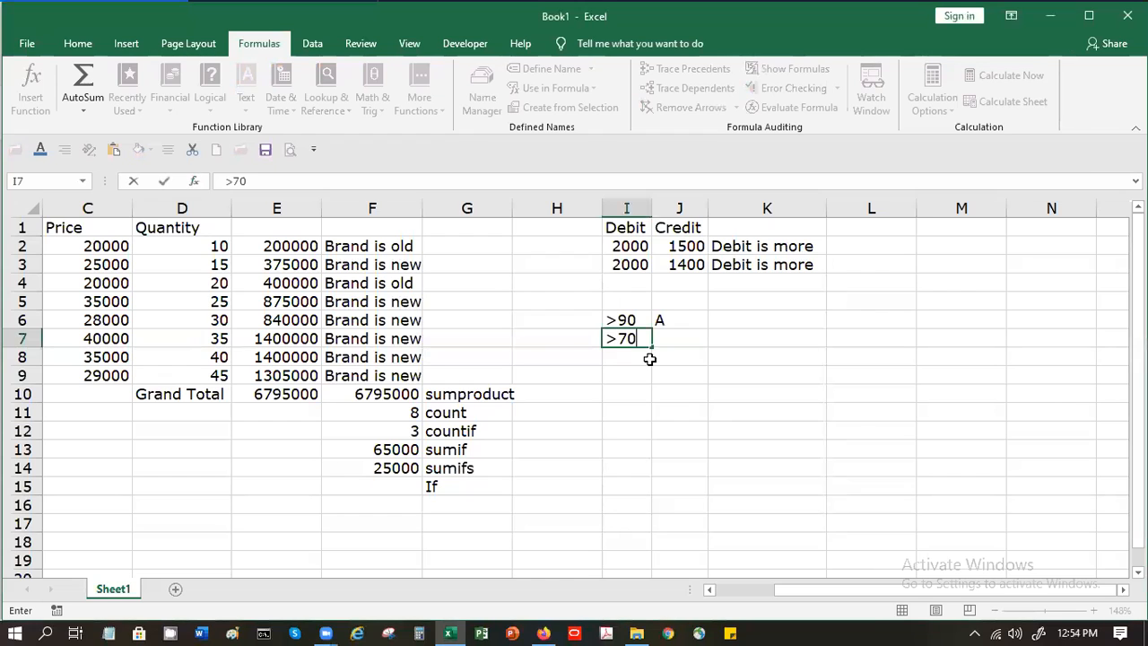
key(Tab)
text(B)
key(Return)
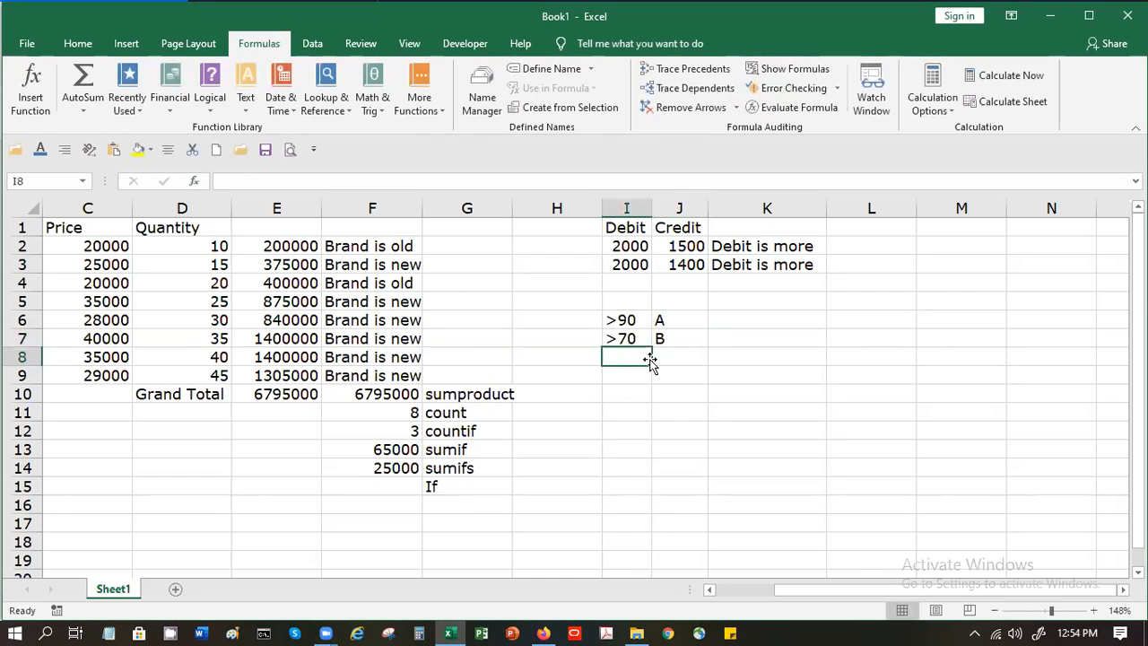
- Add >50 with grade C in row 8 and grade D without a threshold in J9
text(>50)
key(Tab)
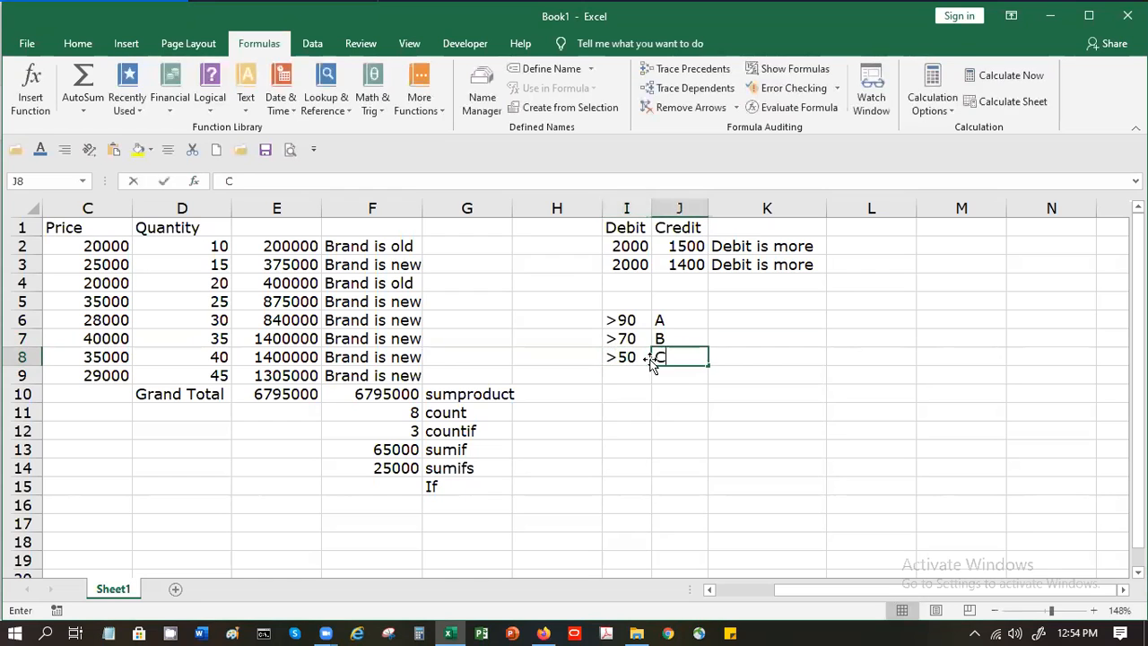
text(C)
key(Return)
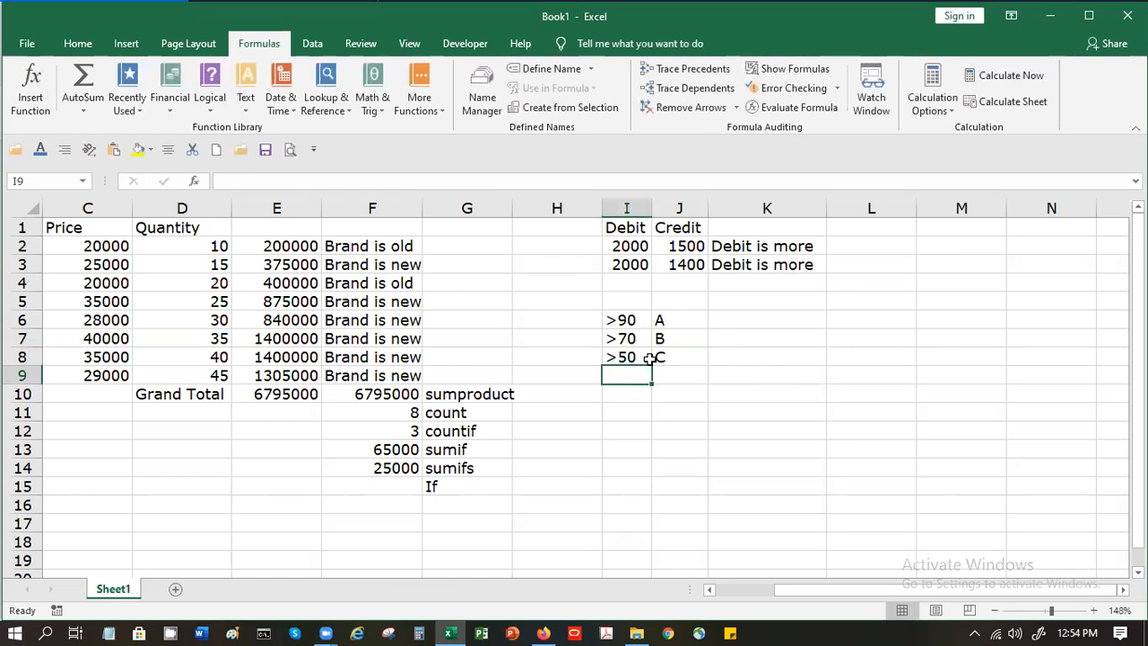
key(Tab)
text(D)
key(Return)
- Enter the column headings Name, Marks and Grade in I12:K12
key(Return)
key(Return)
text(Name)
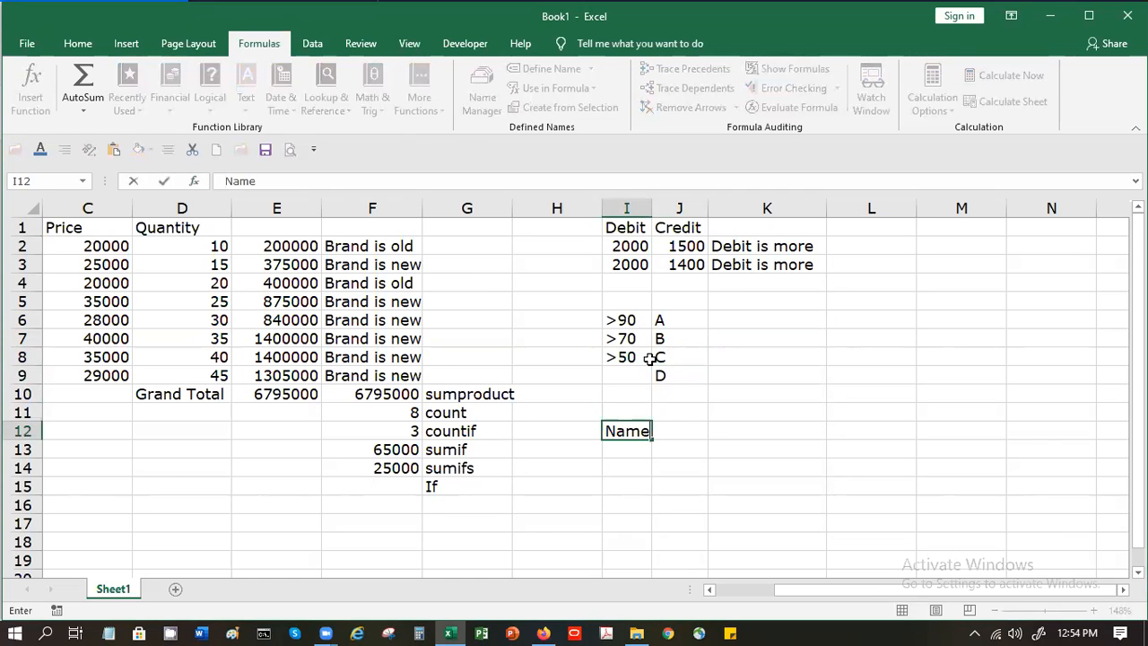
key(Tab)
text(MMa)
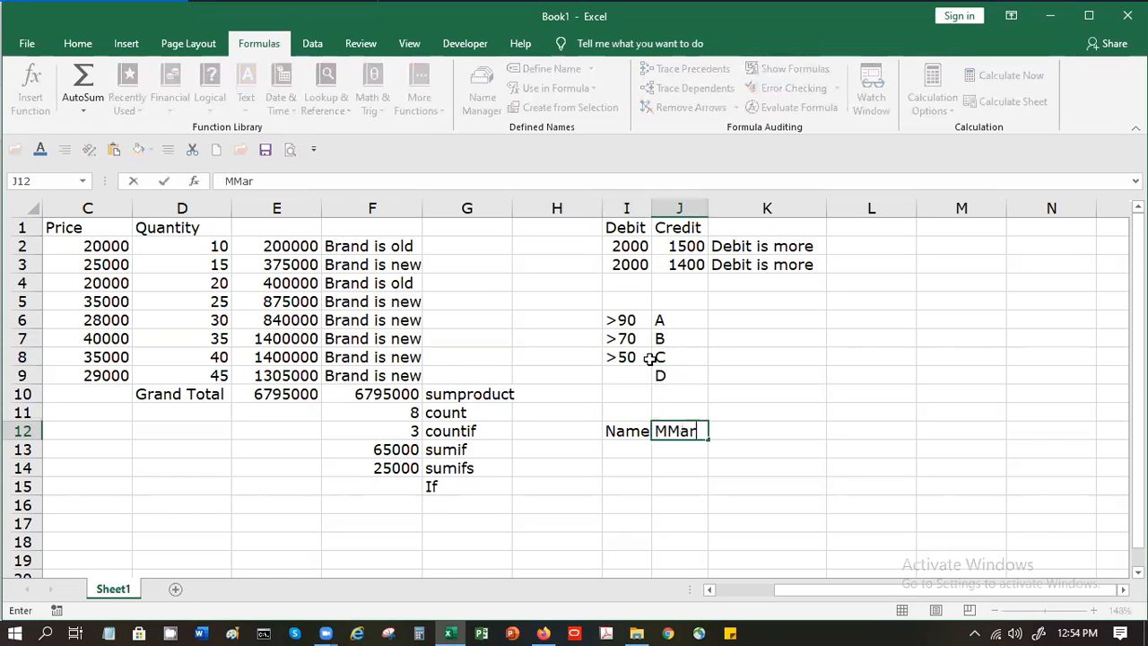
key(BackSpace)
key(BackSpace)
text(arks)
key(Tab)
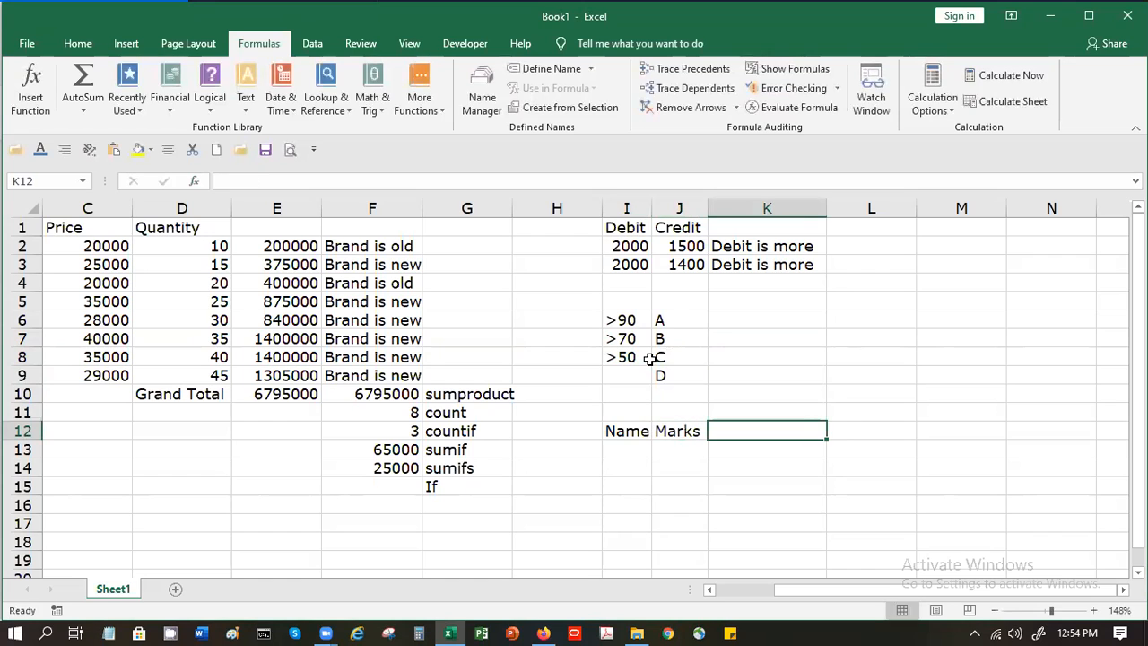
text(Grade)
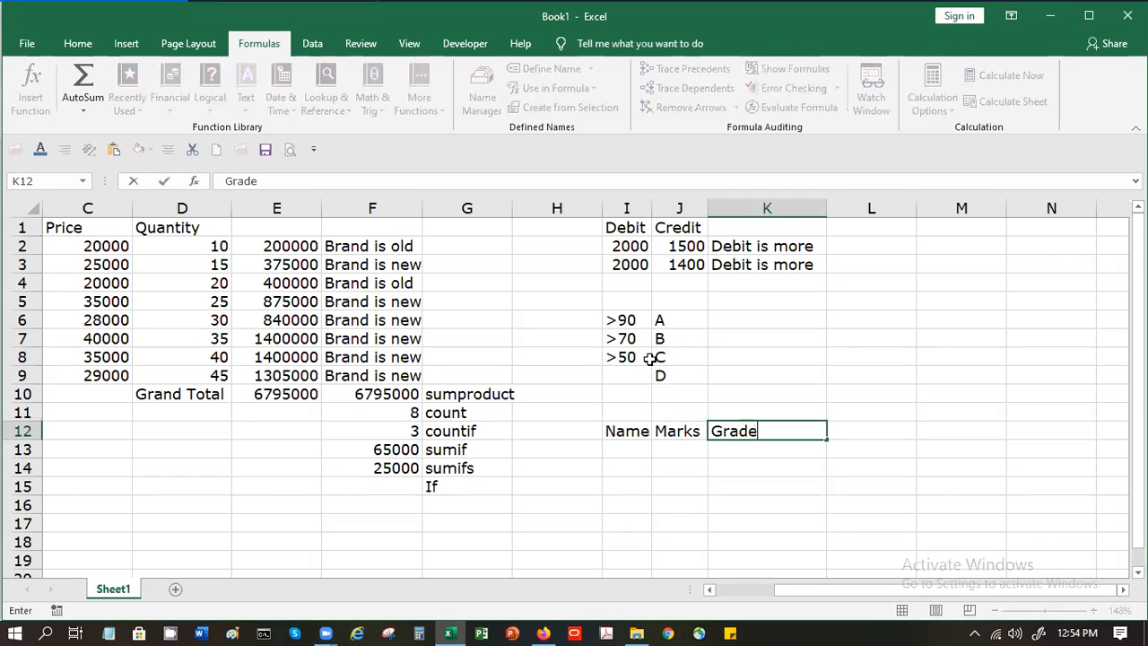
key(Return)
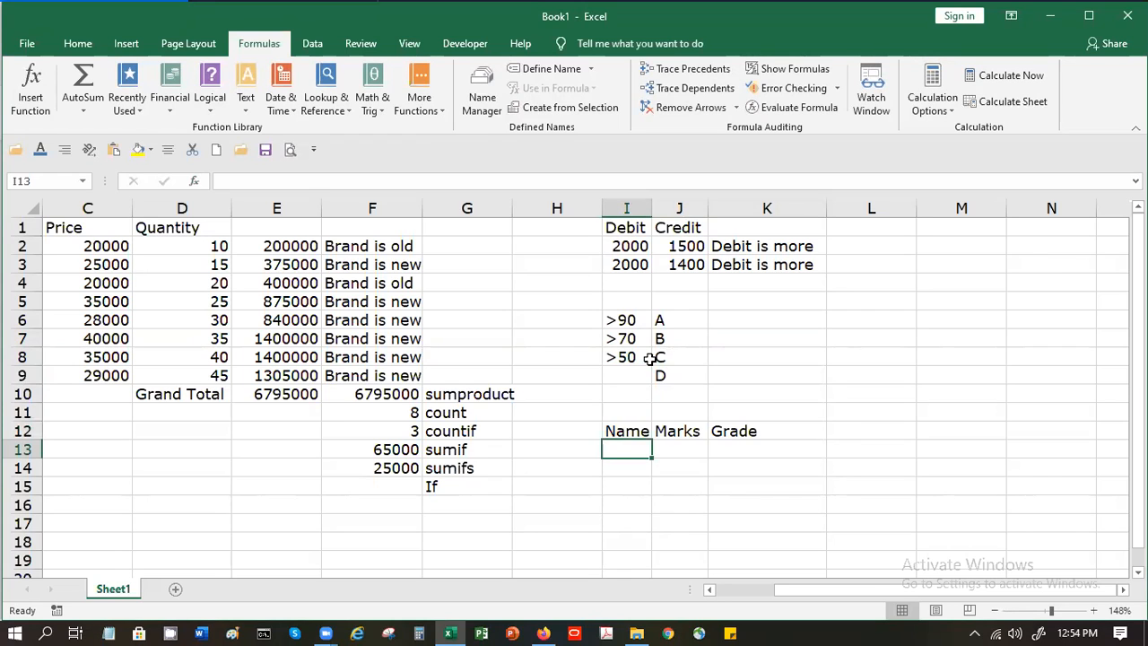
- Move the Name, Marks and Grade headings one column back so they occupy H12:J12
key(Up)
key(shift+Right)
key(shift+Right)
key(ctrl+c)
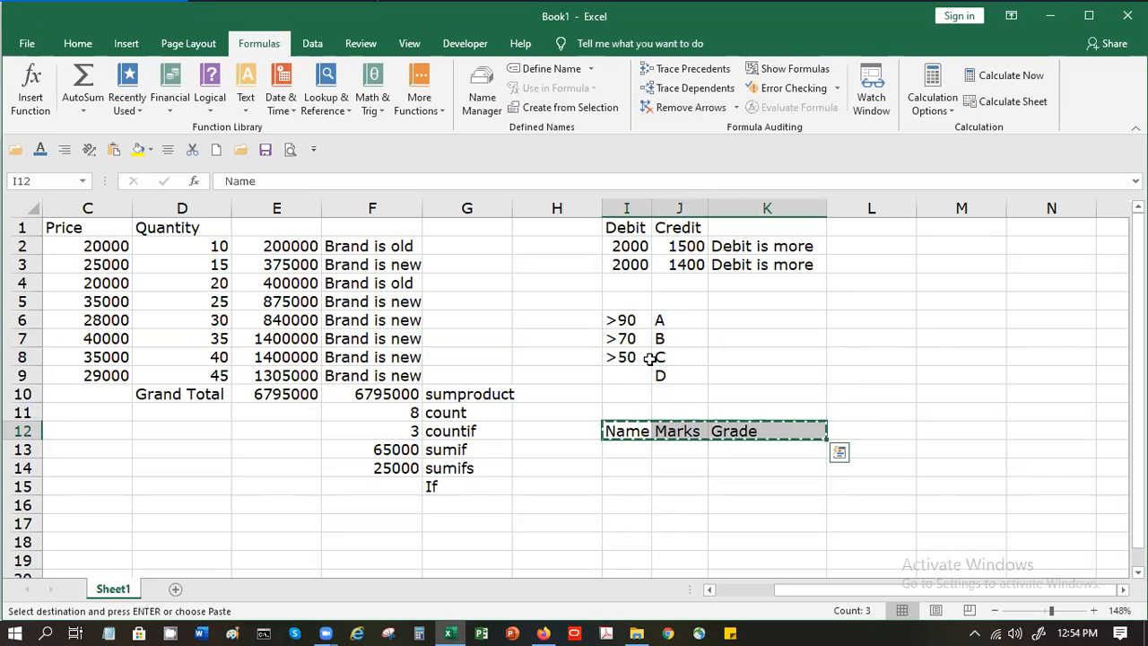
key(Left)
key(ctrl+v)
- Enter three student names beneath the Name heading in H13:H15
key(Down)
text(Manish)
key(Return)
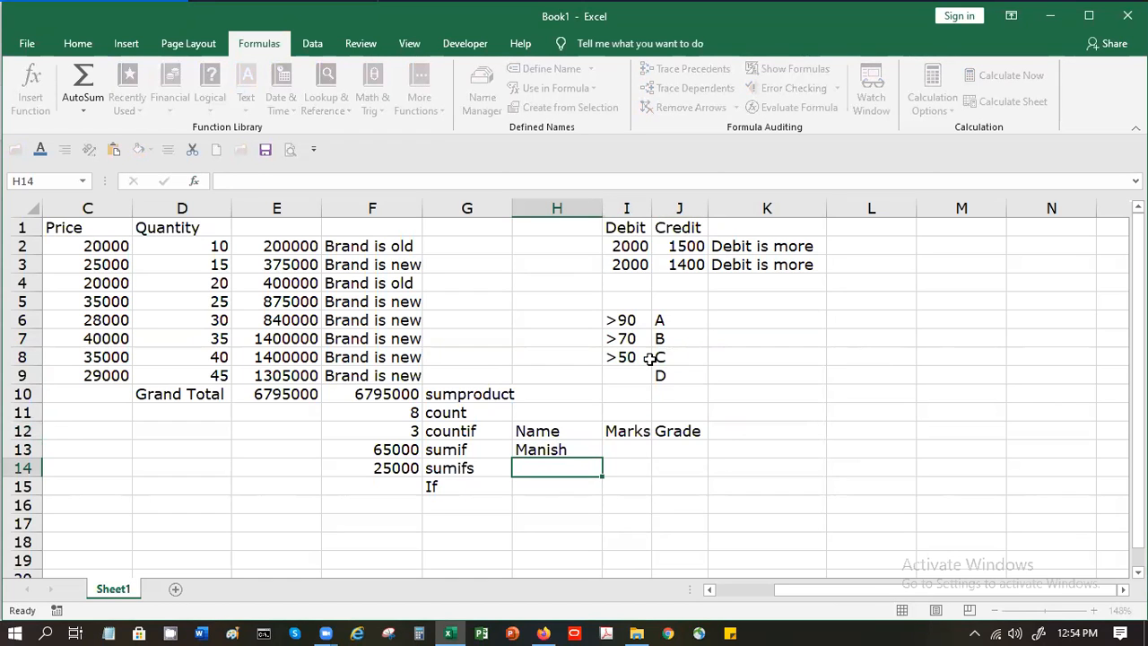
text(Harish)
key(Return)
text(Satish)
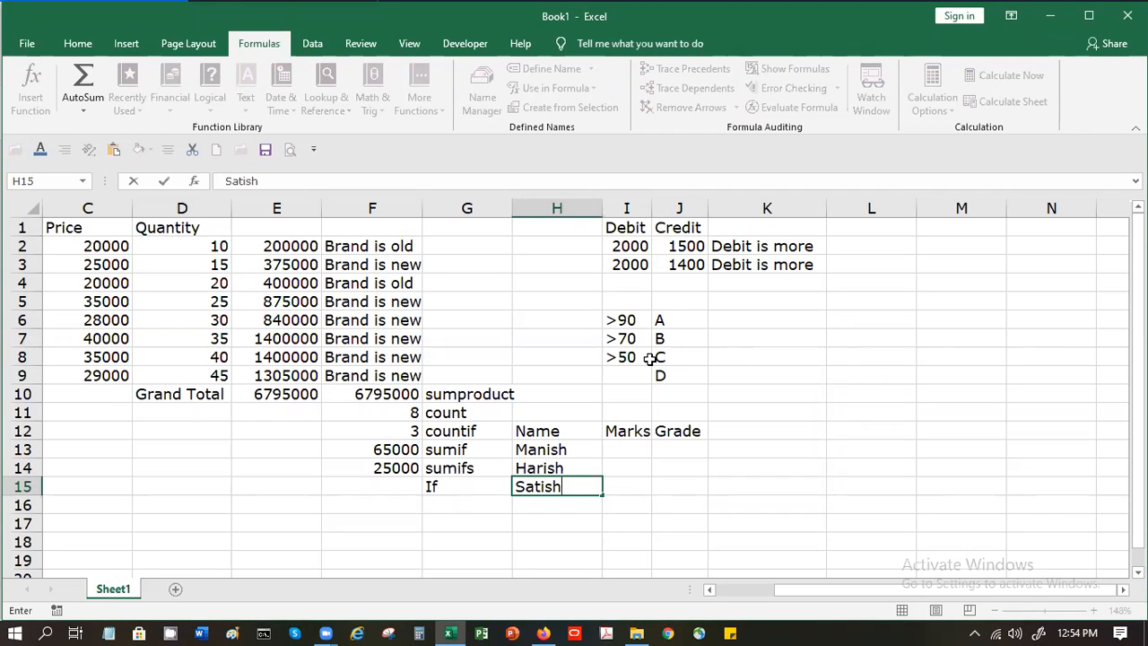
key(Return)
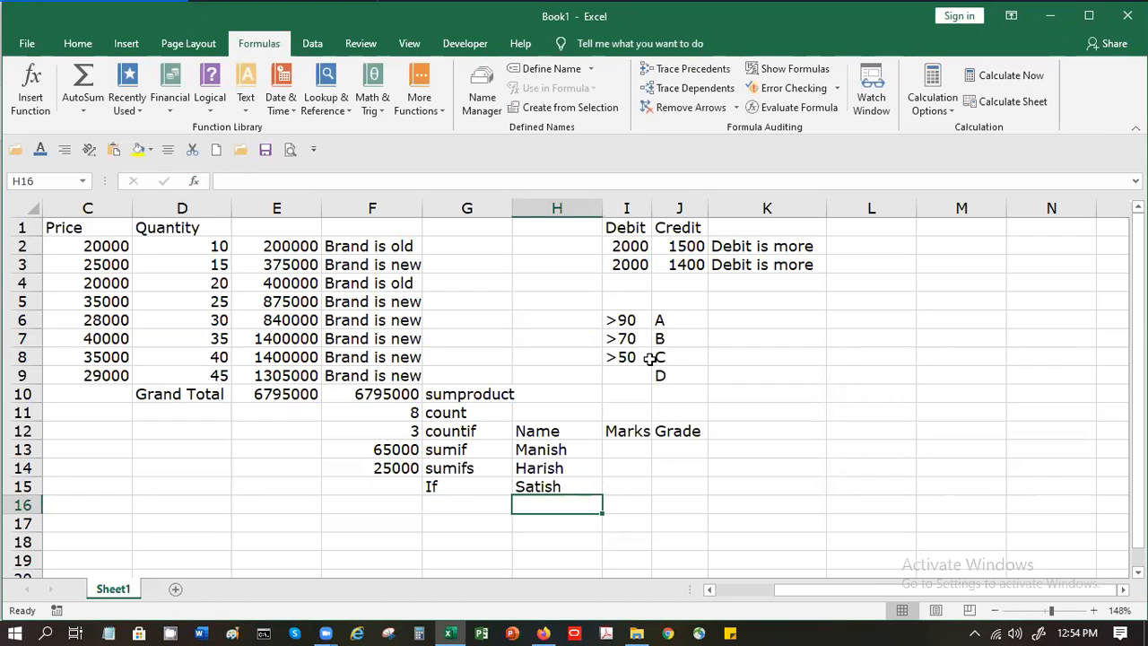
- Enter 92 as the first student's marks in I13
key(Up)
key(Up)
key(Up)
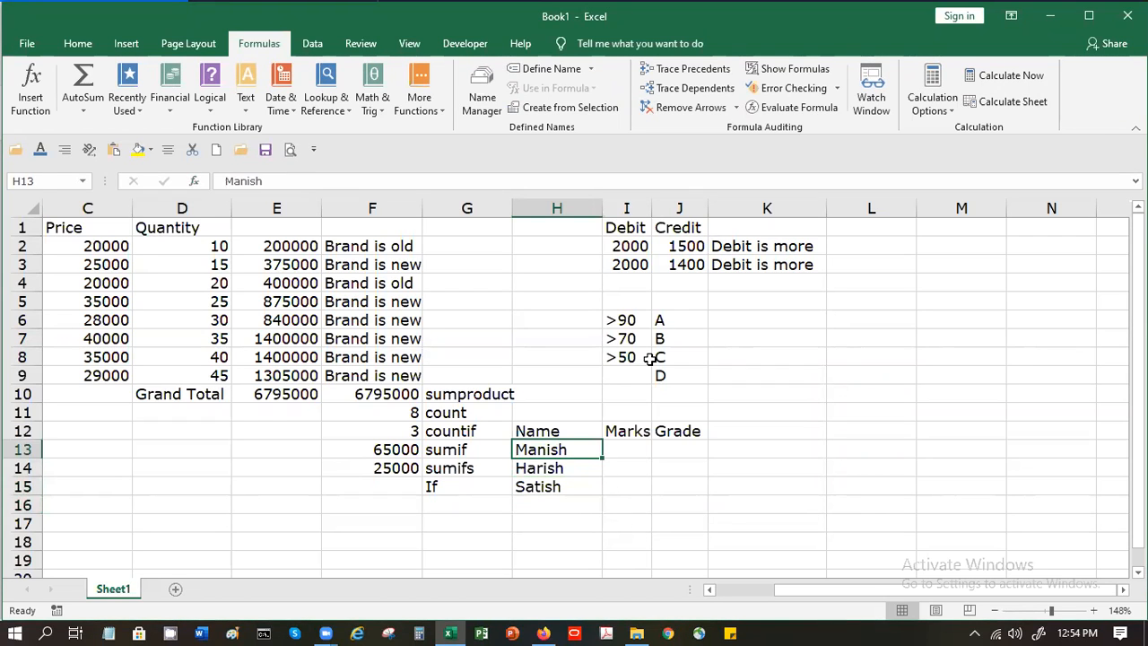
key(Right)
text(90)
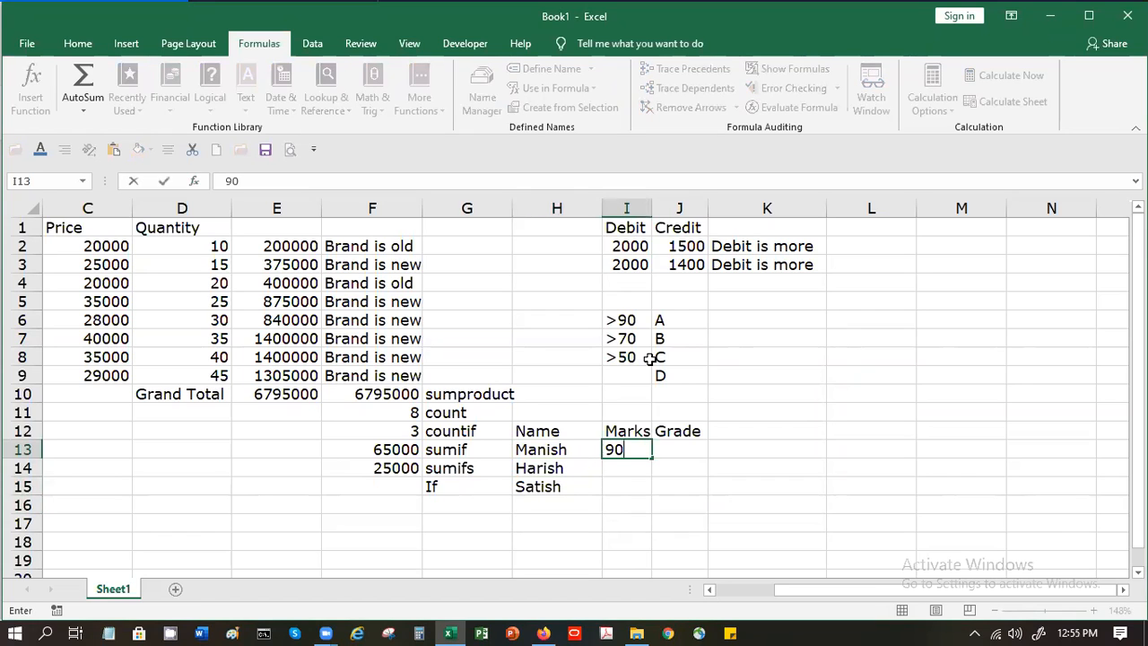
key(BackSpace)
text(2)
key(Return)
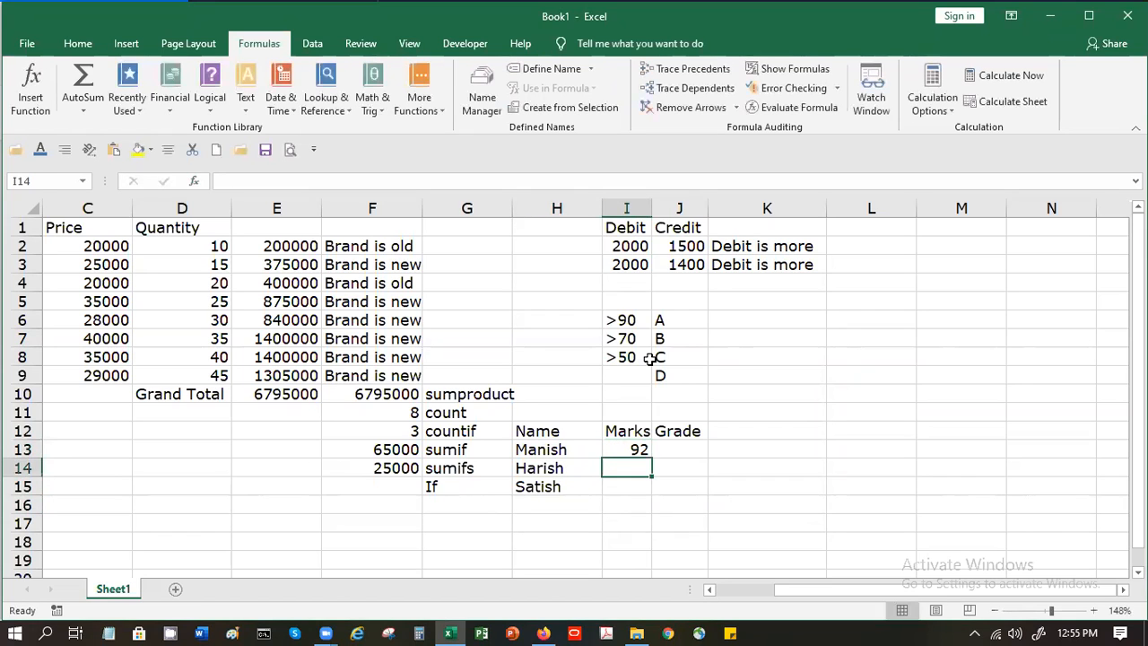
- Enter 85 and 68 as the second and third students' marks in I14:I15
text(85)
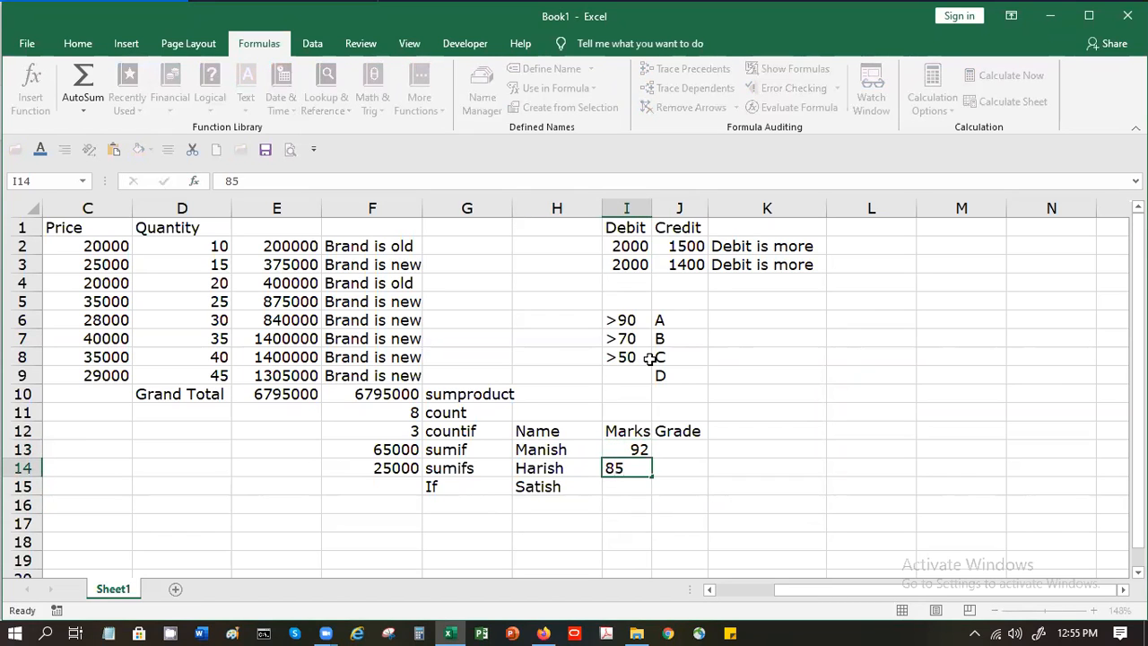
key(Return)
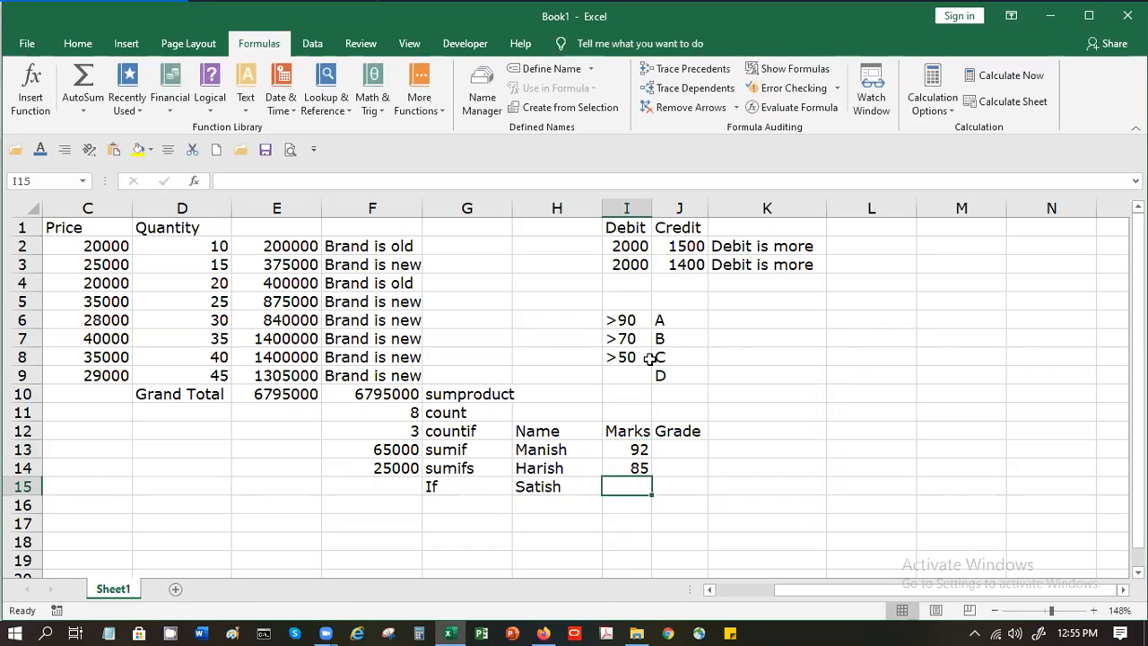
text(668)
key(BackSpace)
key(BackSpace)
text(8)
key(Return)
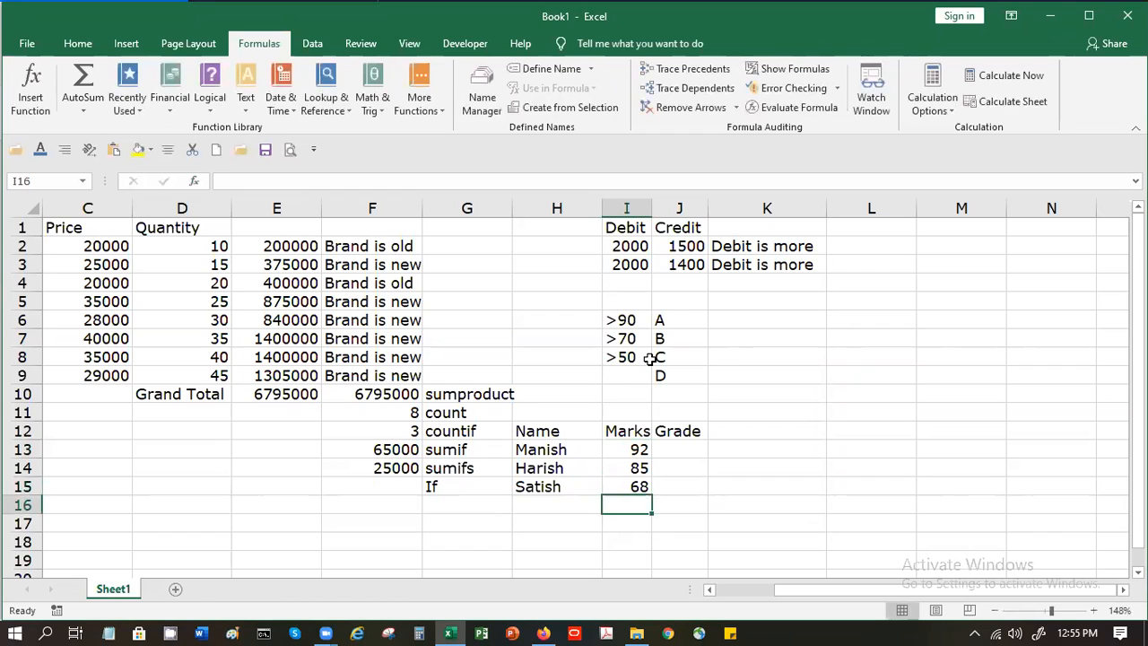
- Add a fourth student's name in H16 with marks of 40 in I16
key(Left)
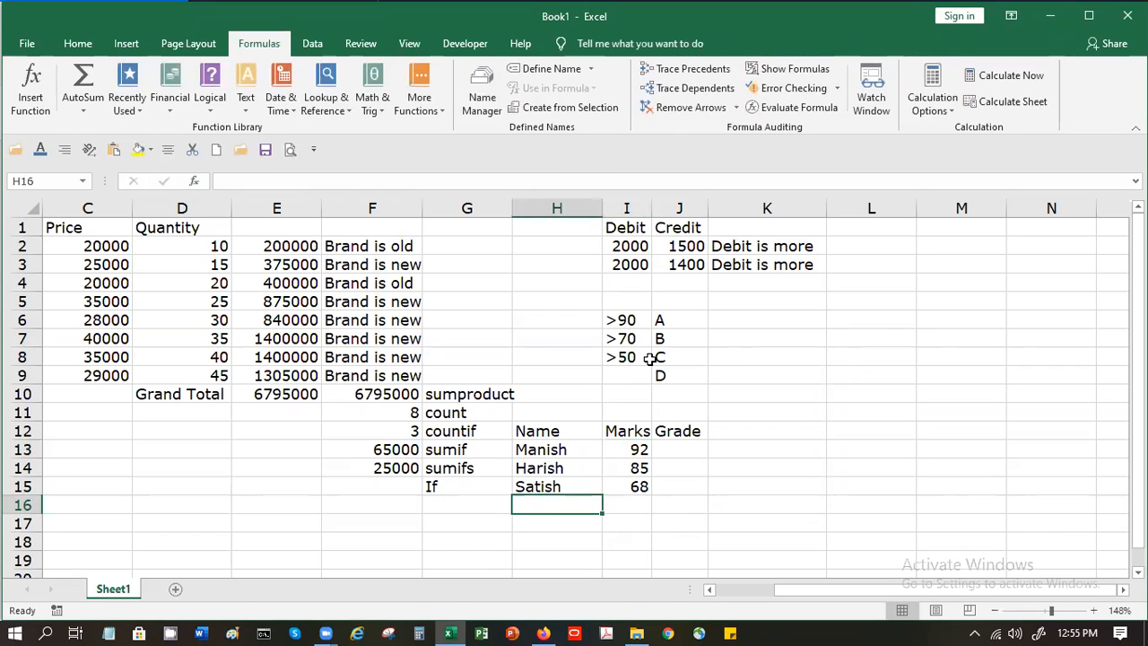
text(Satish)
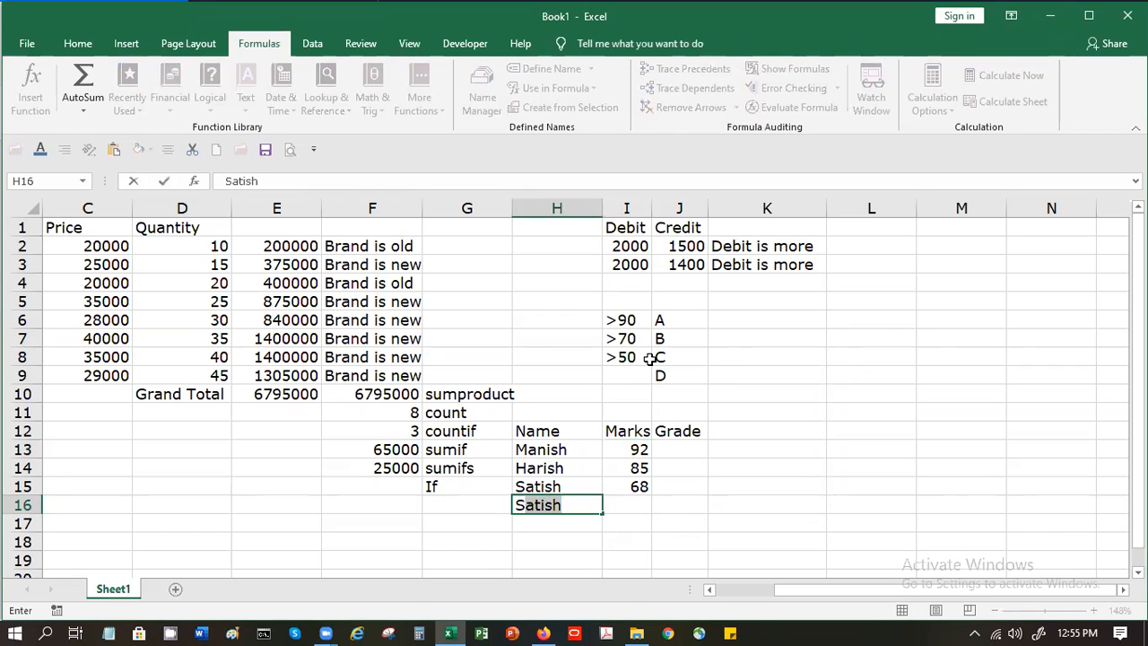
key(BackSpace)
key(BackSpace)
key(BackSpace)
key(BackSpace)
key(BackSpace)
key(BackSpace)
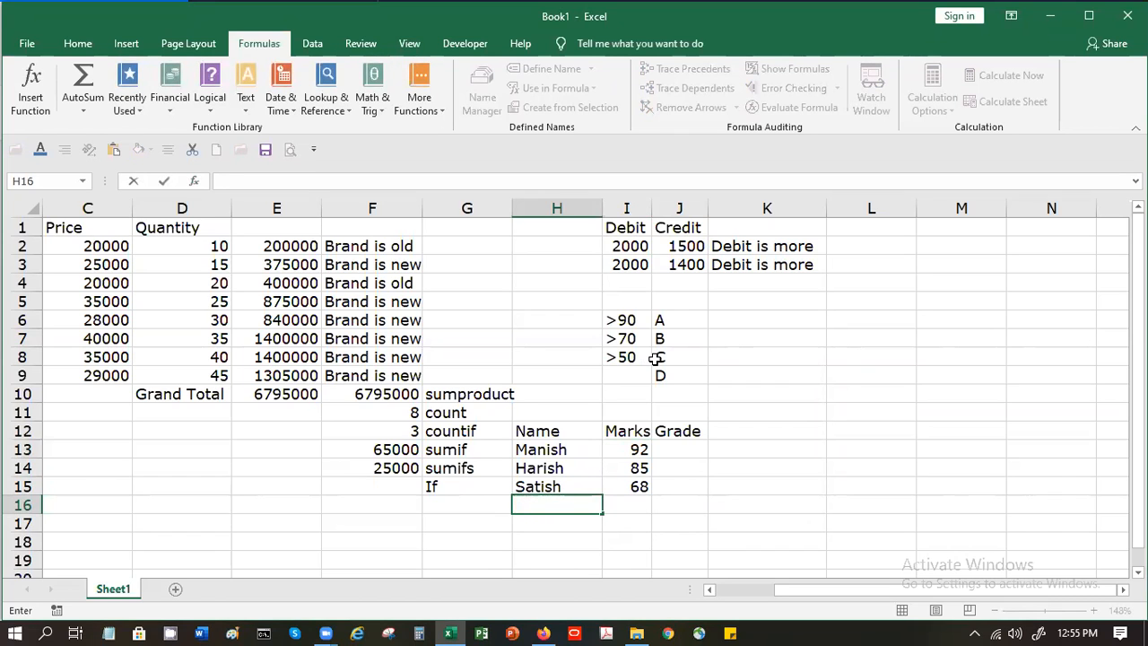
text(Varish)
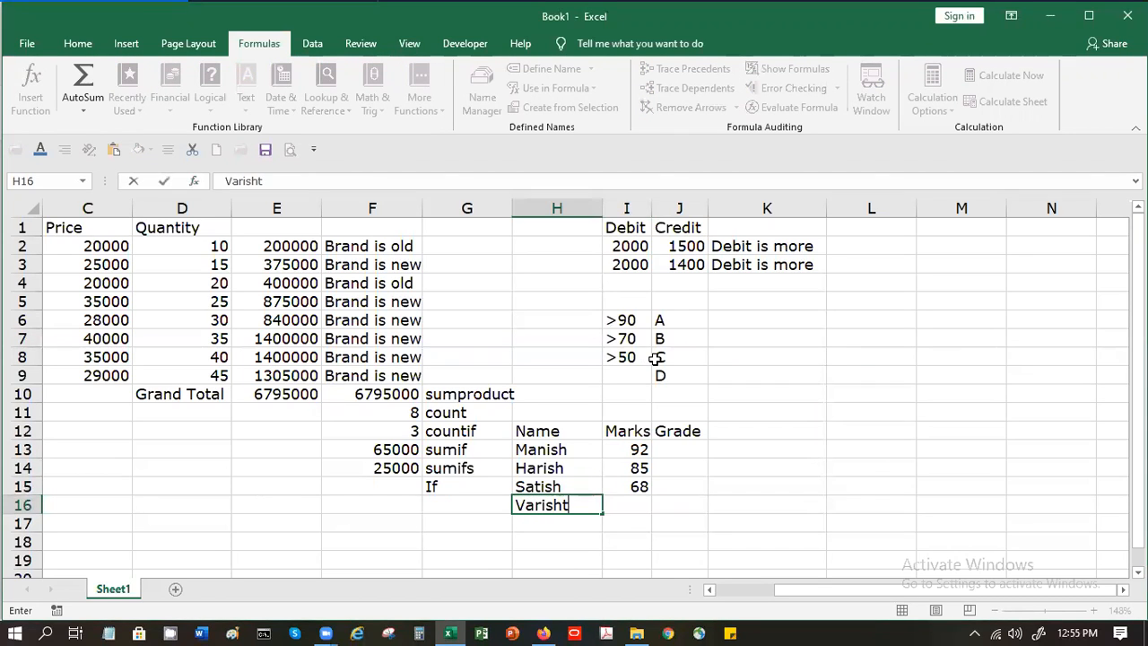
key(Tab)
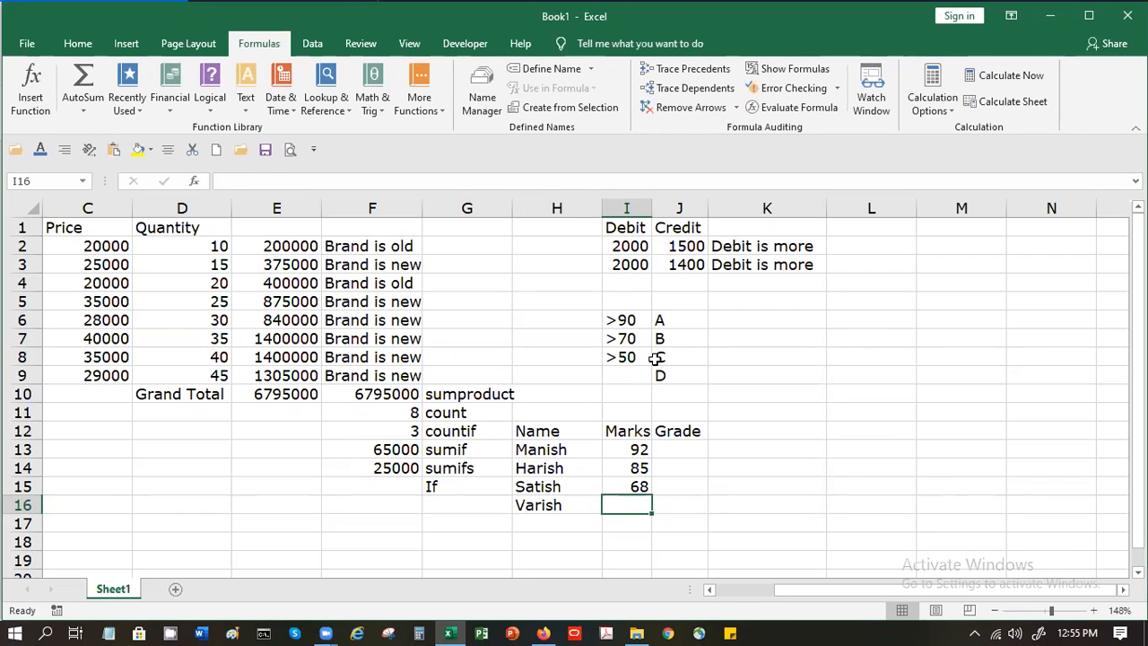
text(40)
key(Tab)
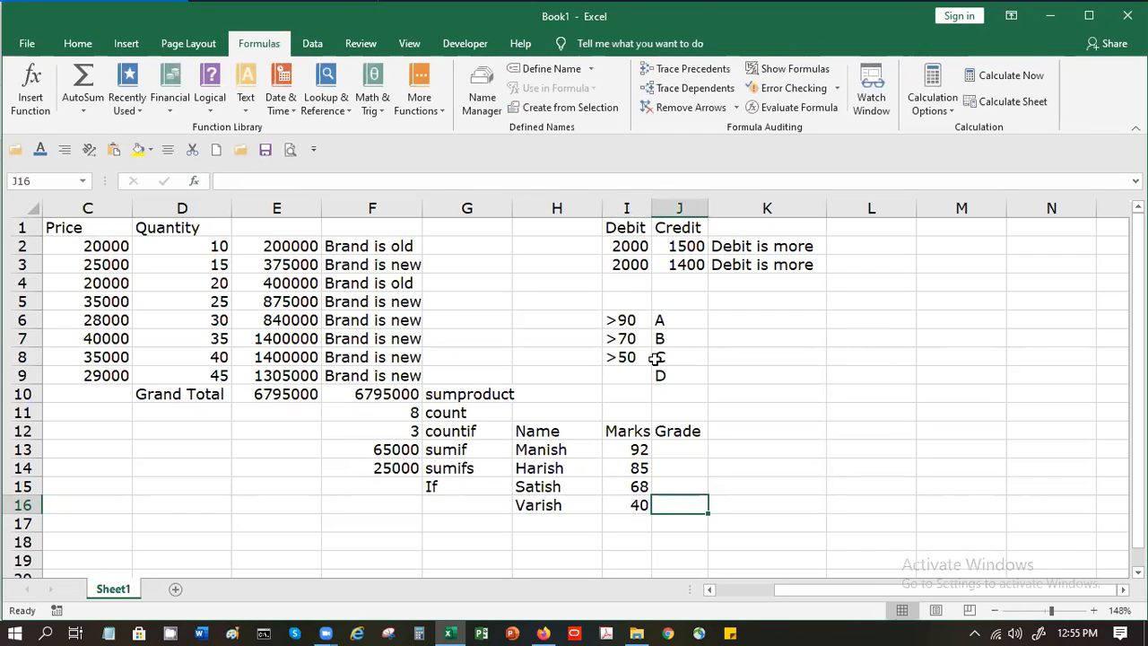
click(680, 447)
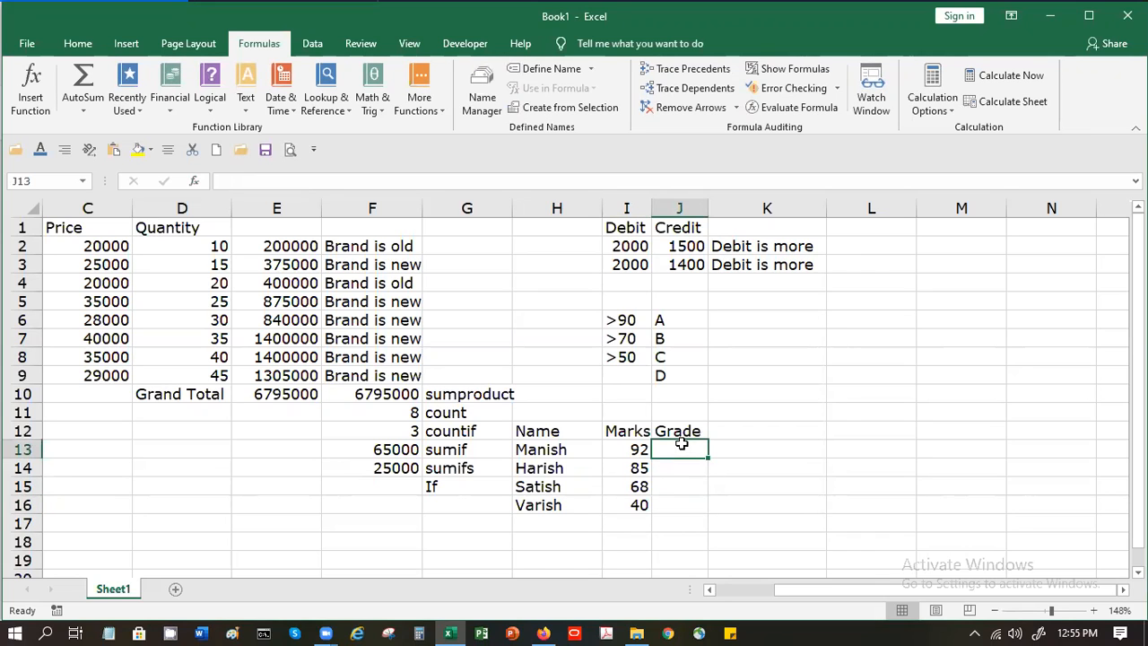
text(=)
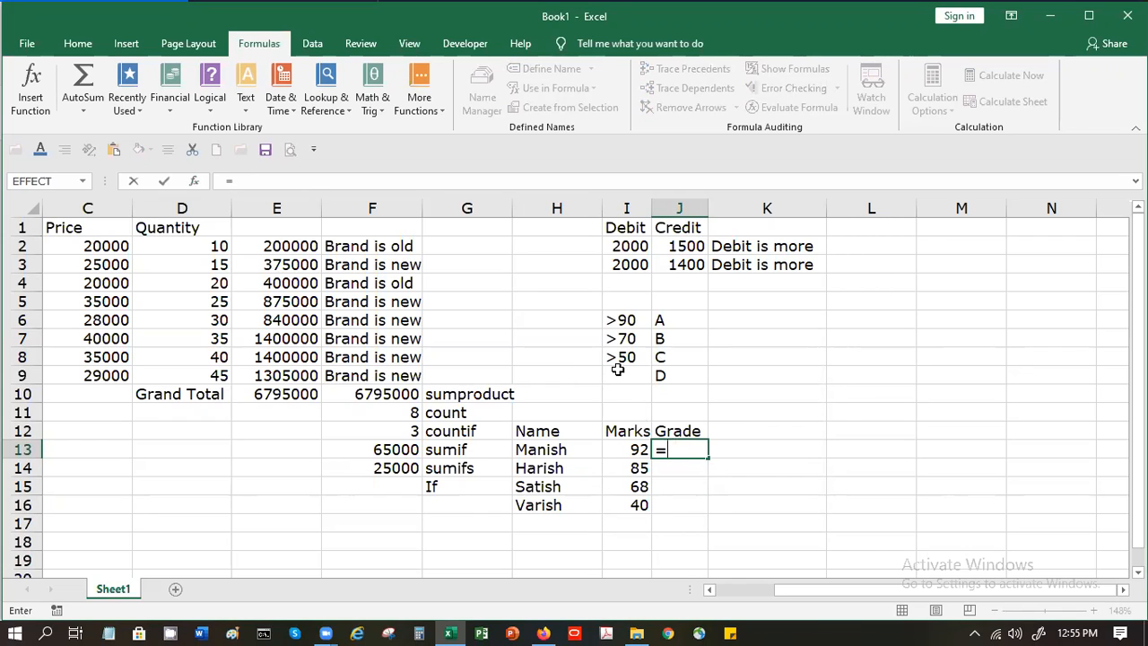
click(606, 320)
key(Escape)
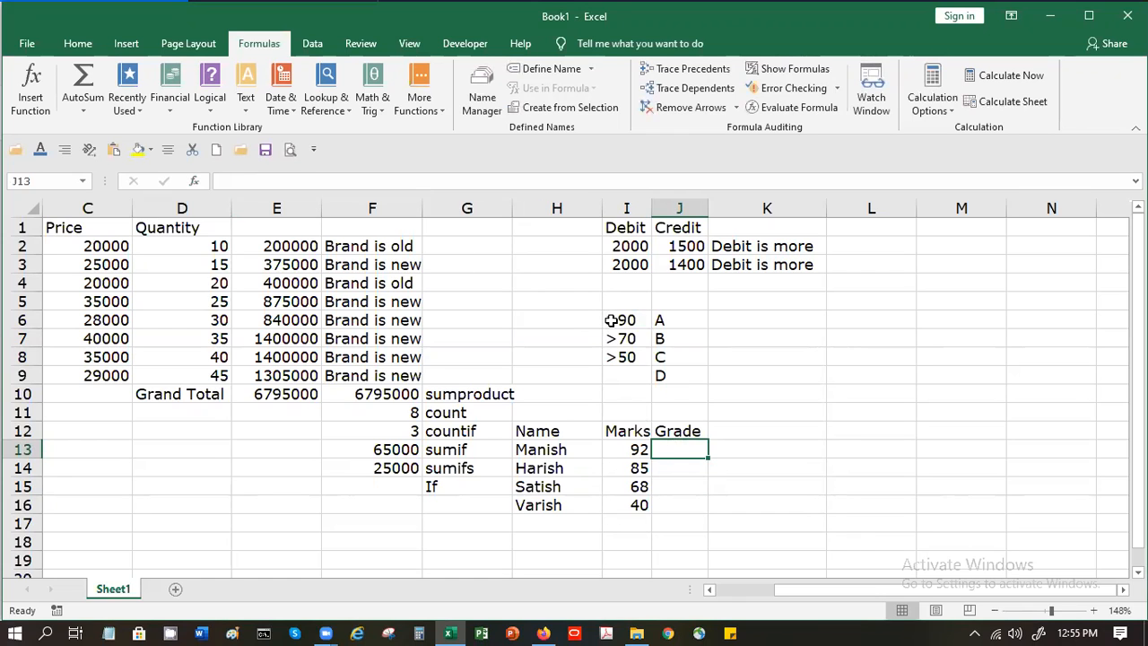
- Remove the greater-than signs from the grading thresholds in I6:I8, leaving the plain numbers 90, 70 and 50
click(610, 320)
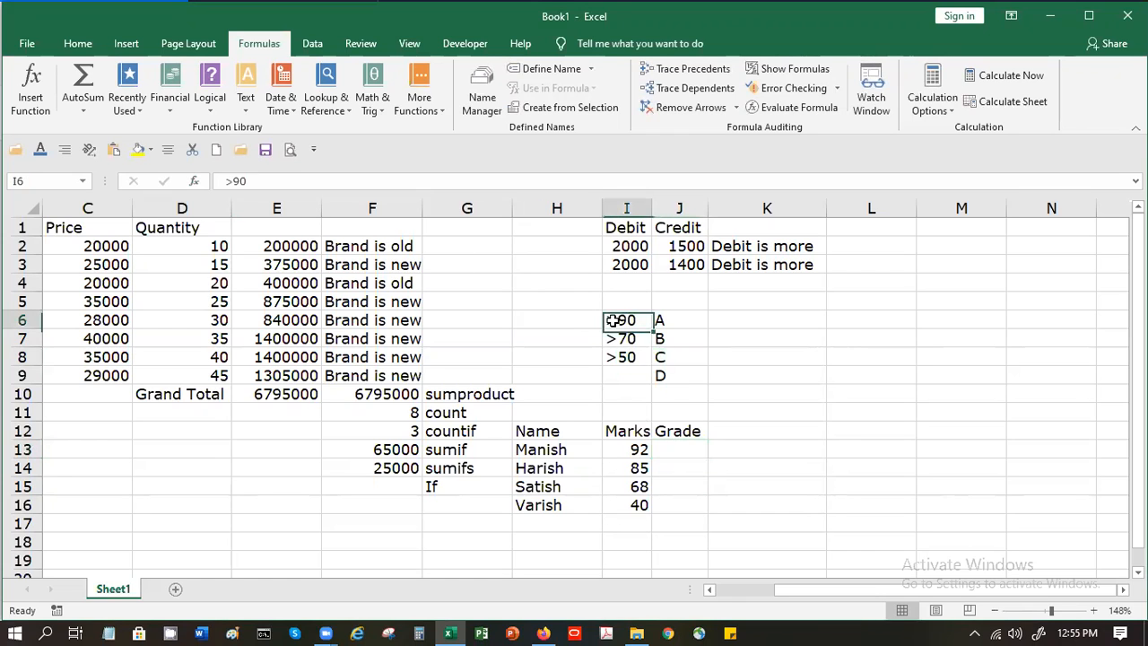
click(232, 181)
key(BackSpace)
key(Return)
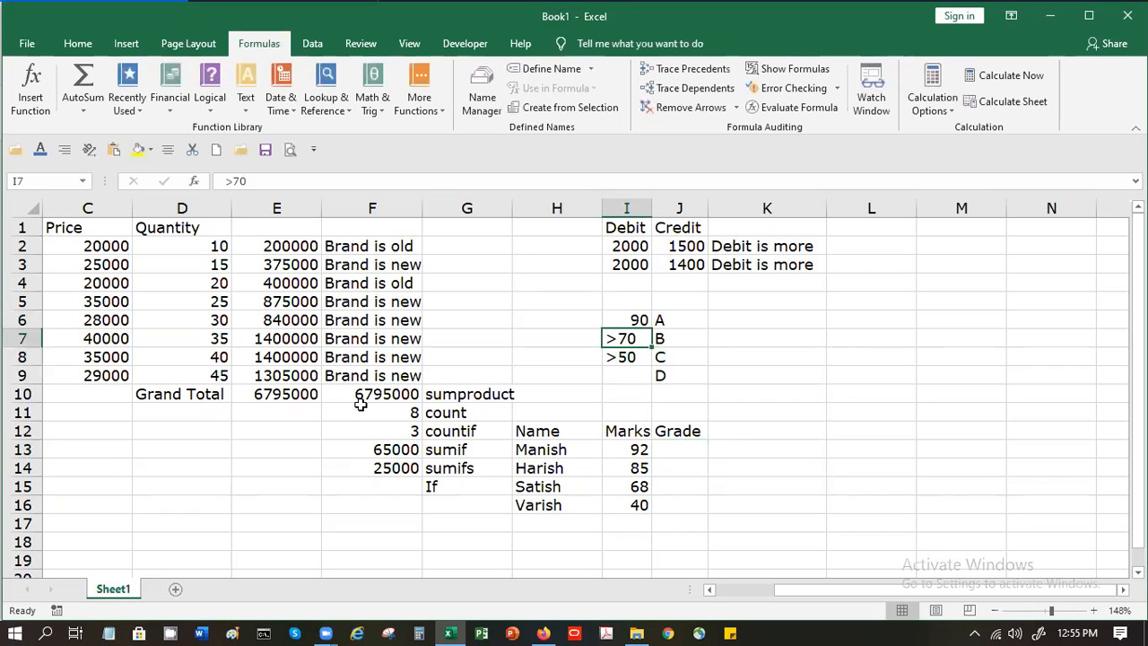
click(232, 181)
key(BackSpace)
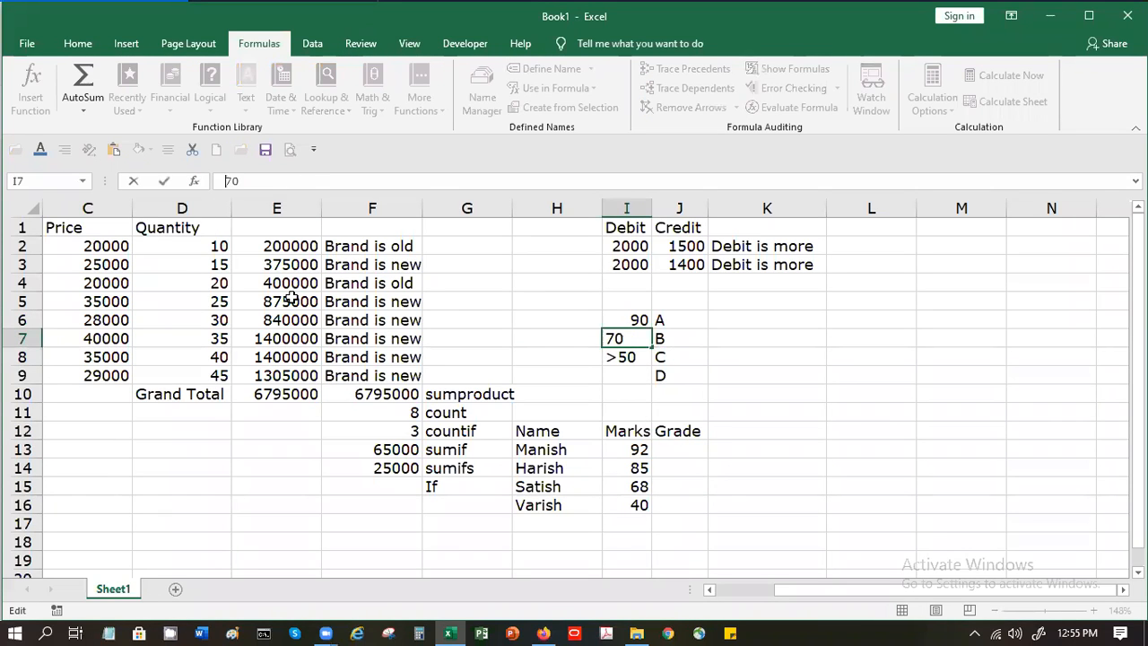
key(Return)
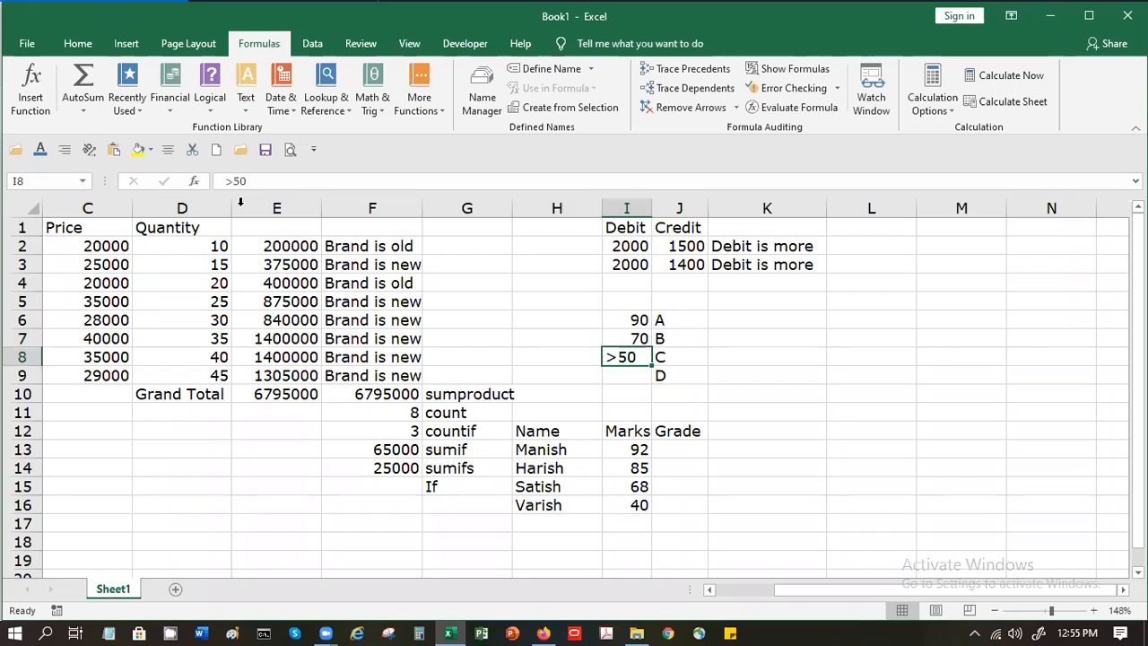
click(231, 181)
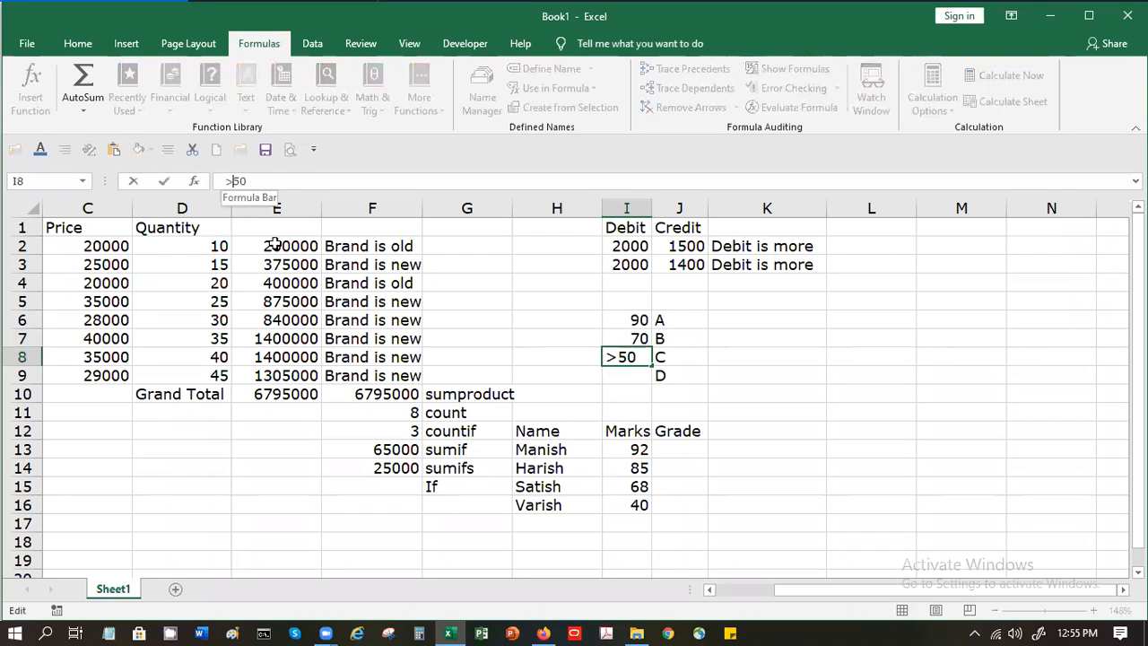
key(BackSpace)
key(Return)
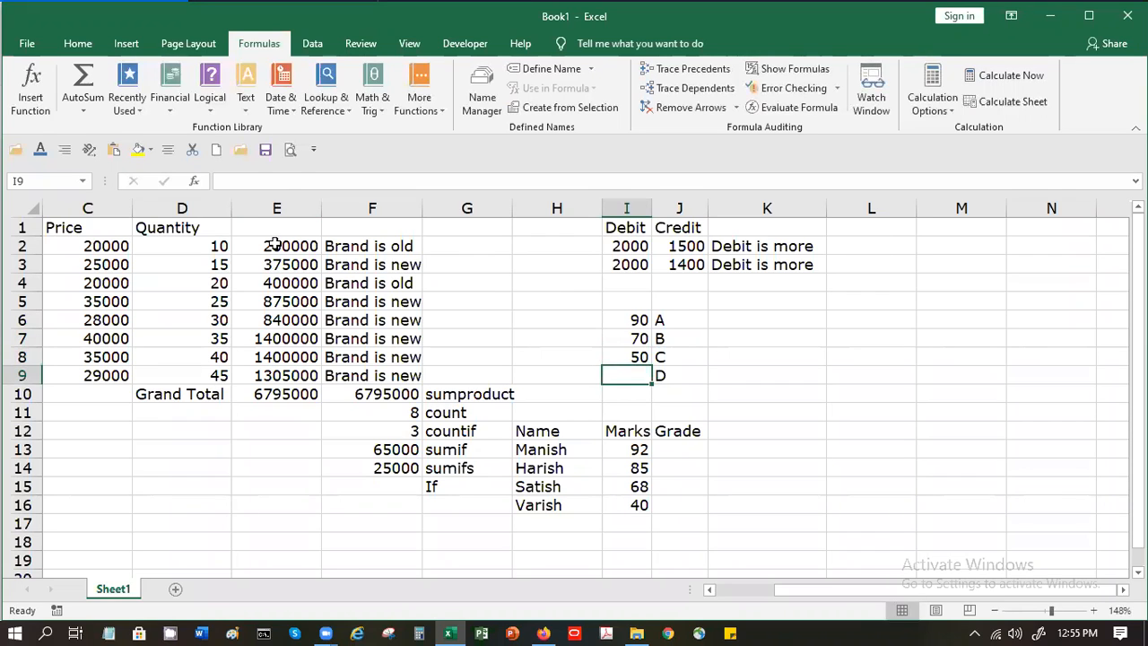
- Enter the formula =IF(I13>I6,J6,J9) in J13 to grade the first student's marks
click(672, 446)
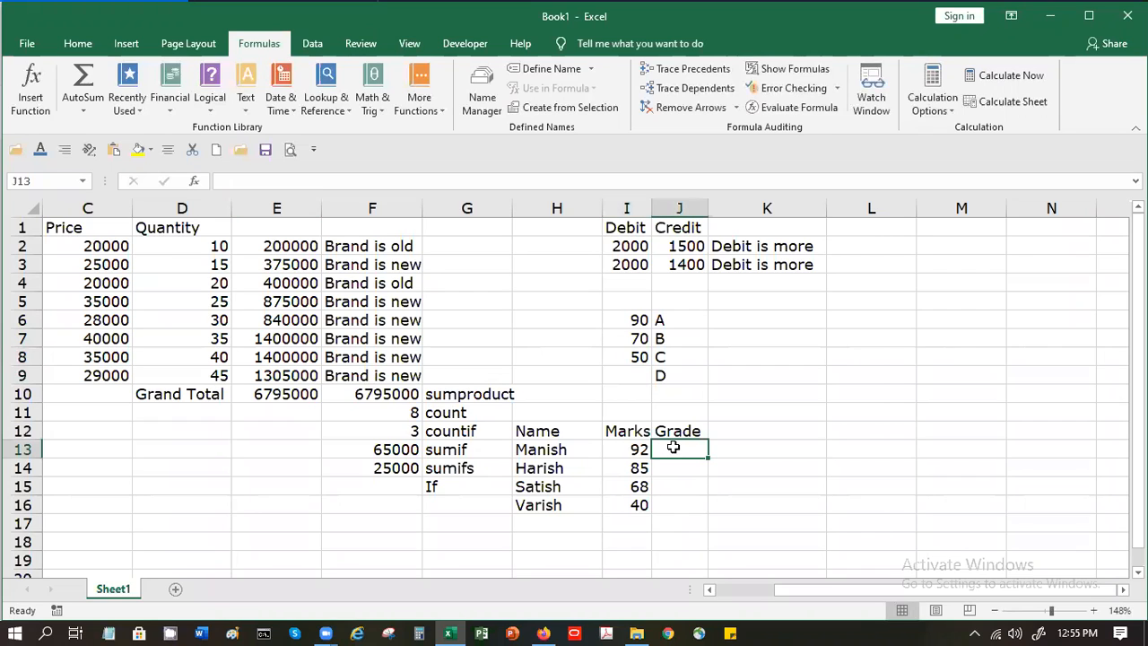
text(=)
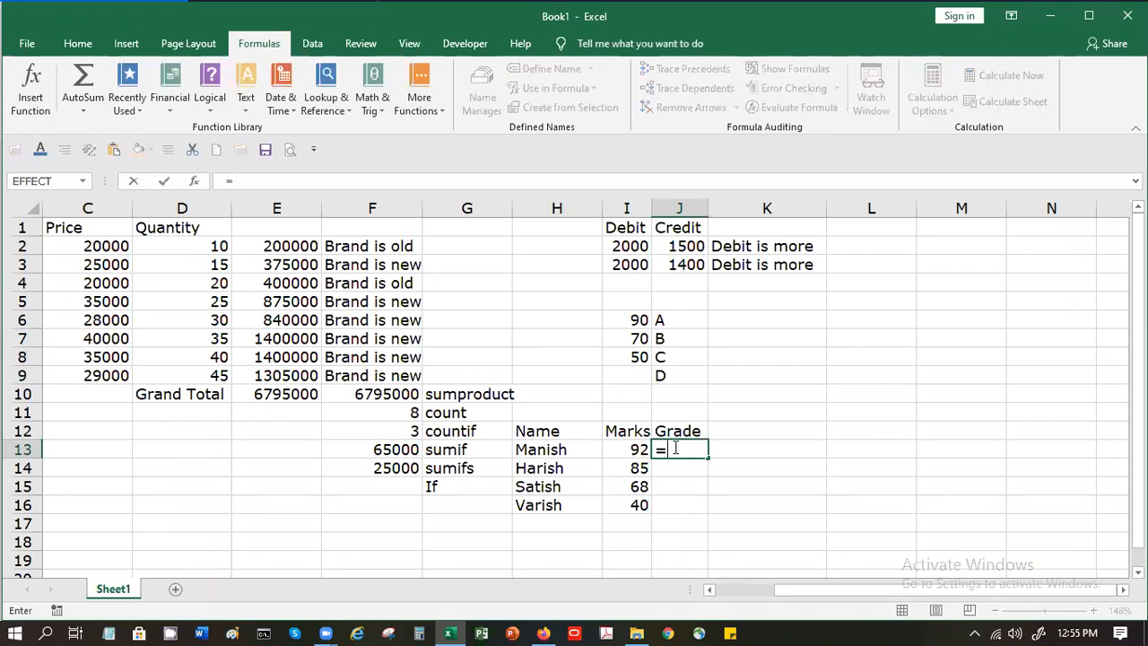
text(if)
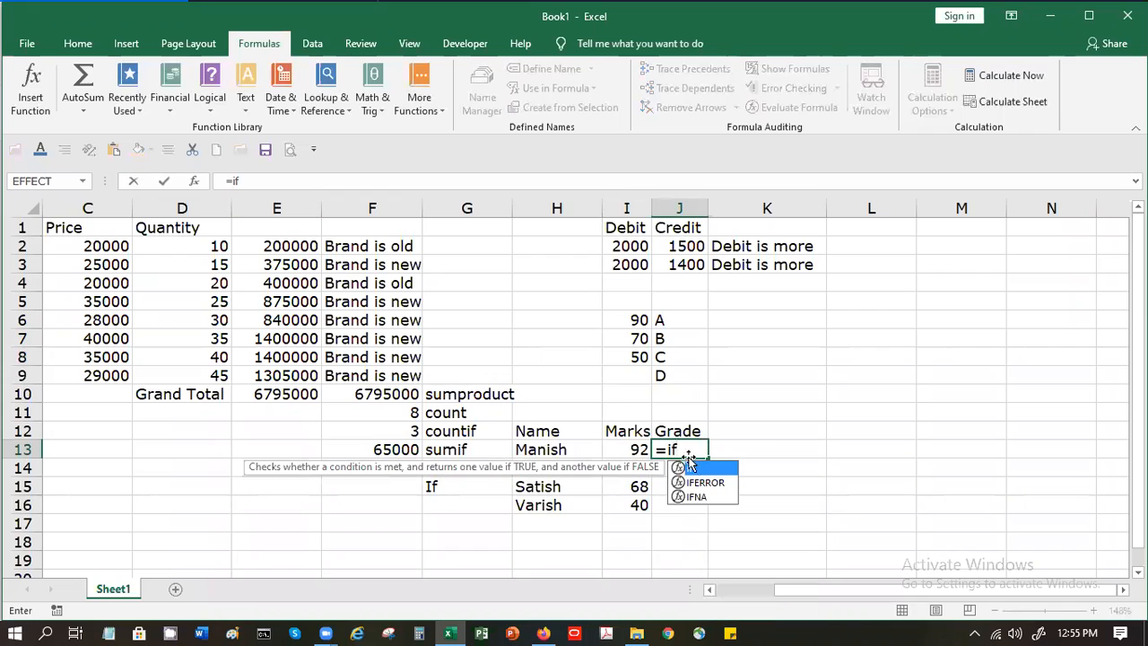
double_click(699, 473)
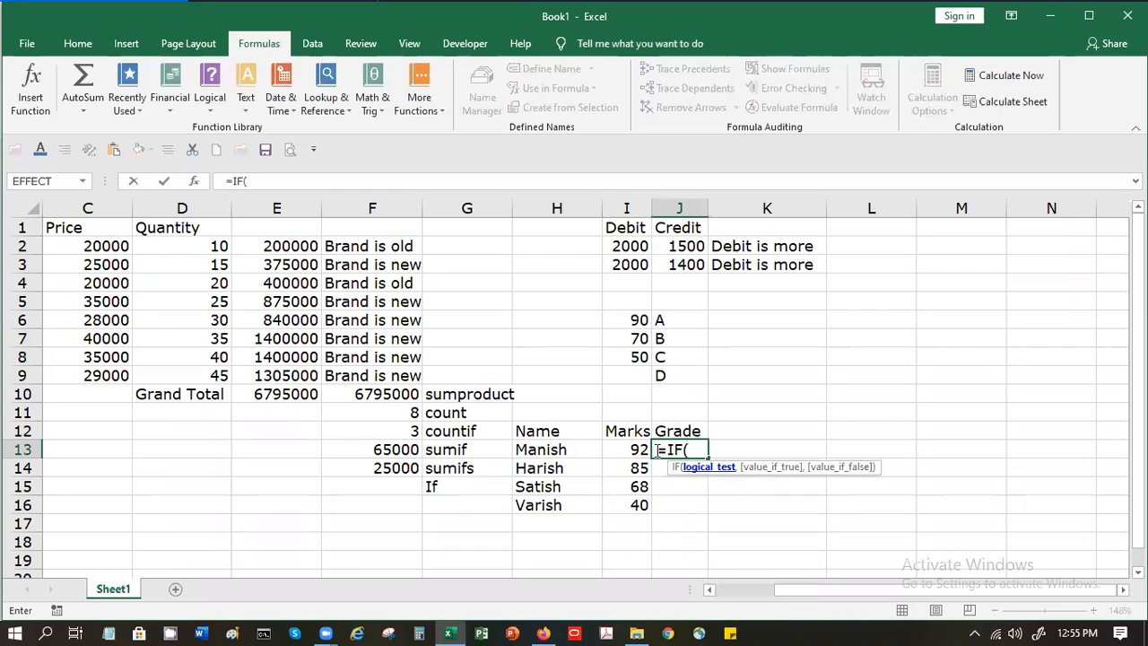
click(615, 450)
text(>)
click(633, 318)
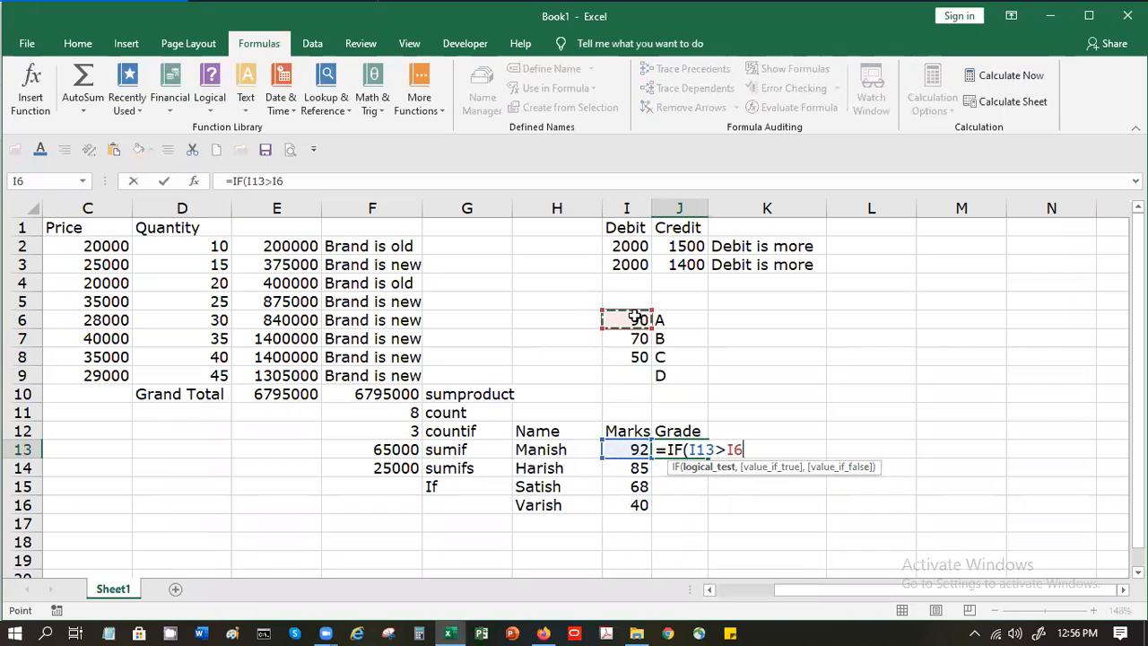
text(,)
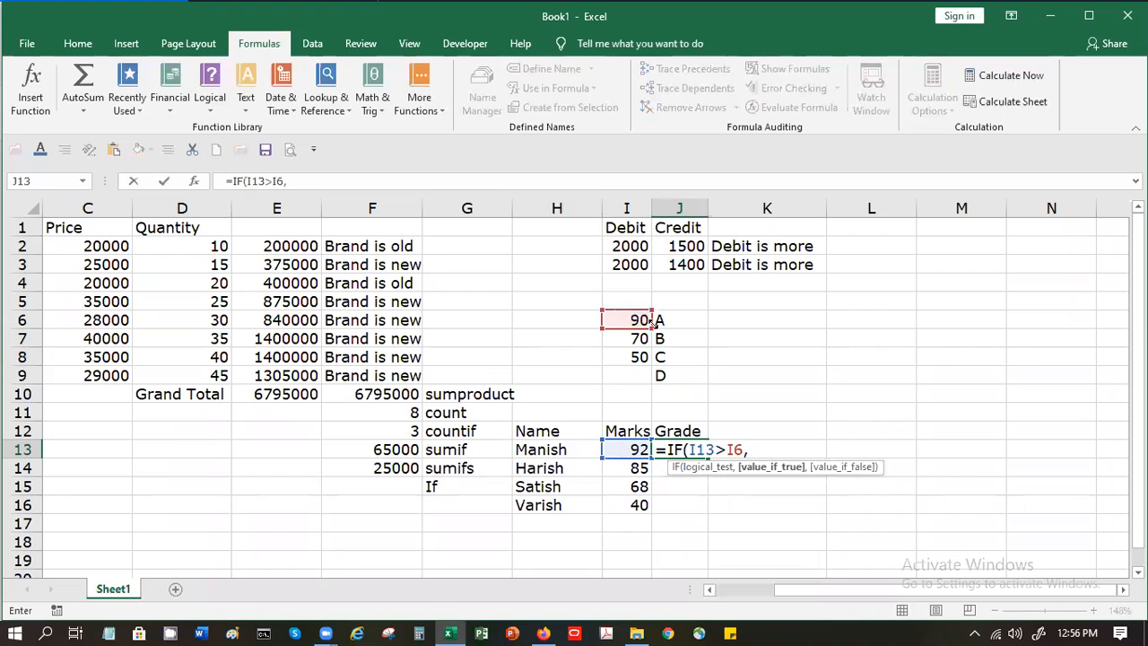
click(667, 320)
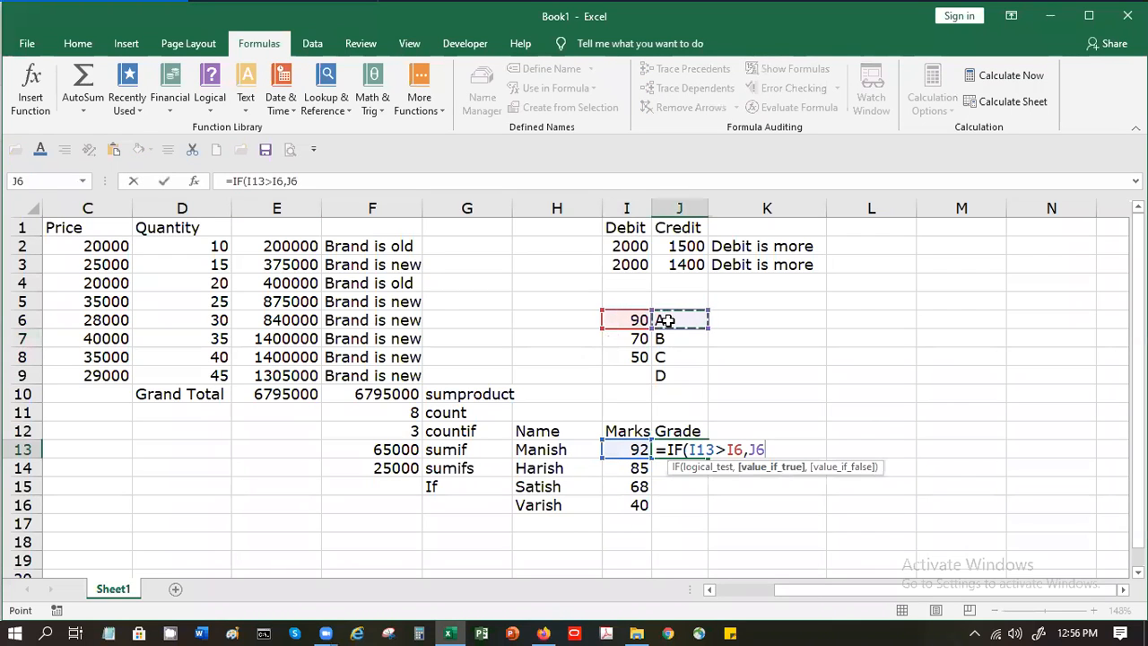
text(,)
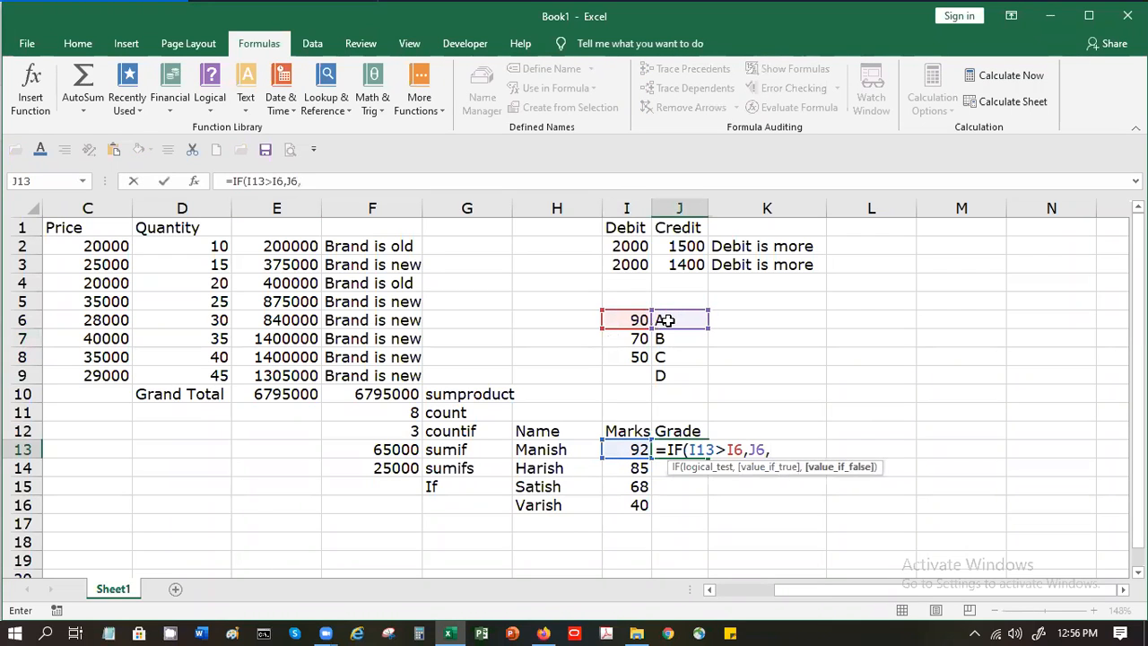
click(674, 375)
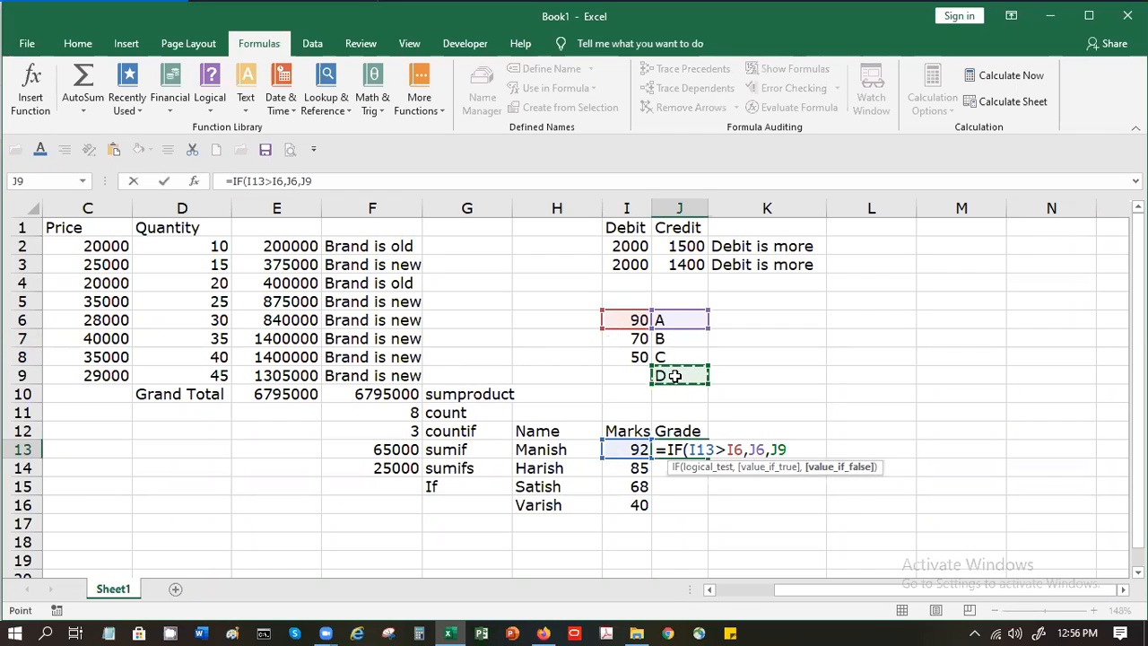
key(Return)
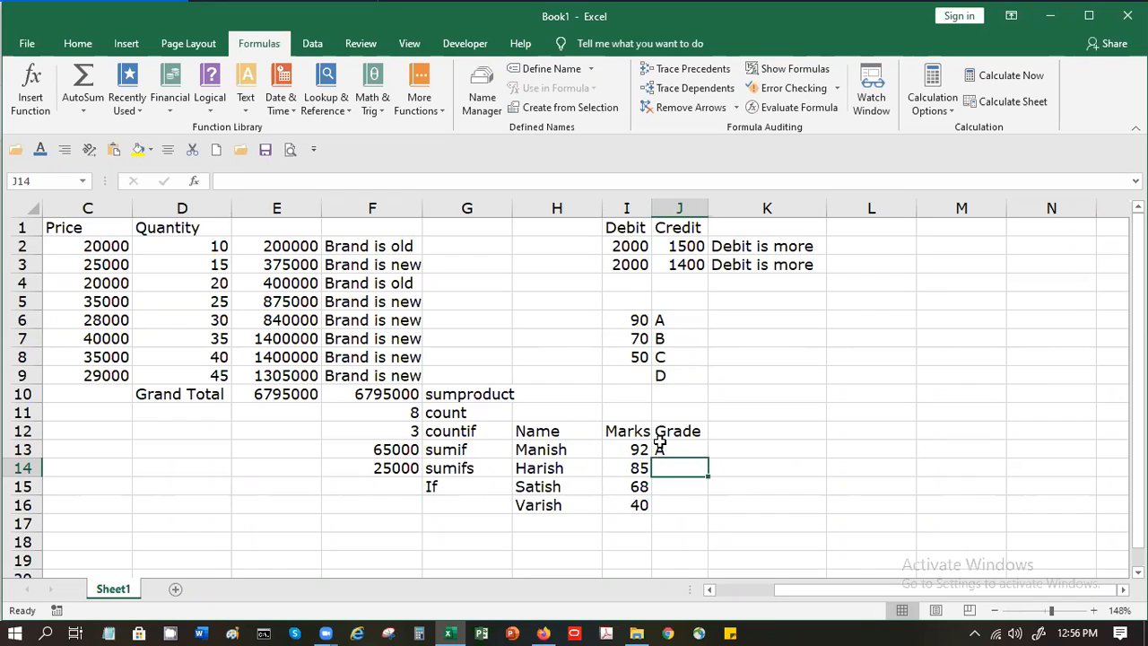
- Test the grade formula by setting the first student's marks in I13 to 48
click(632, 448)
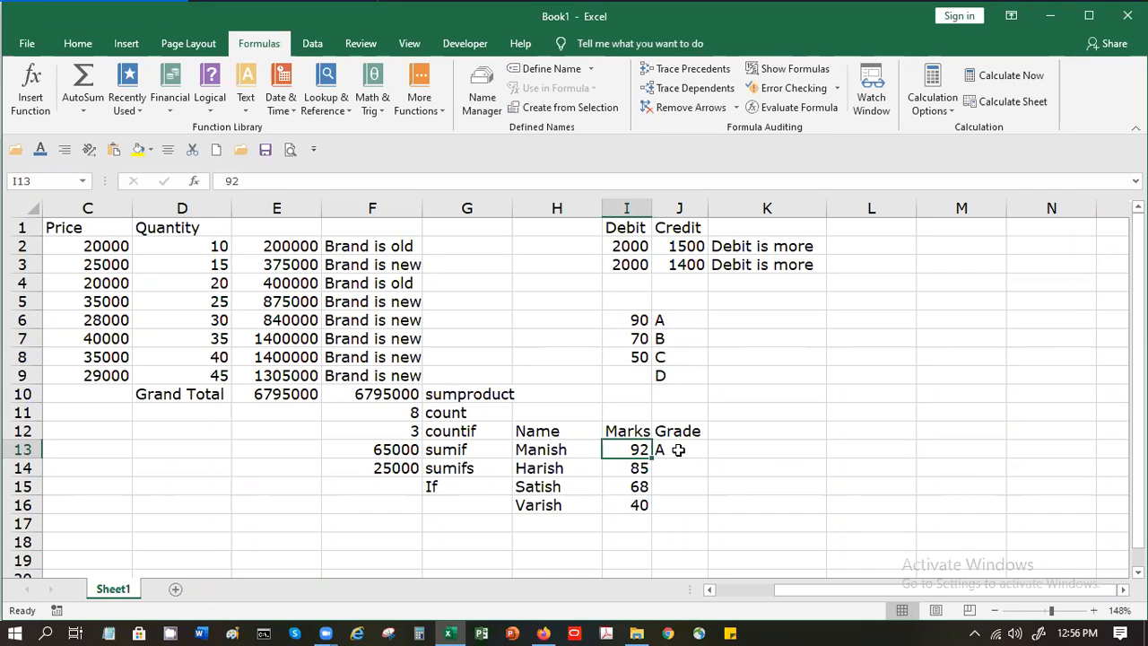
text(48)
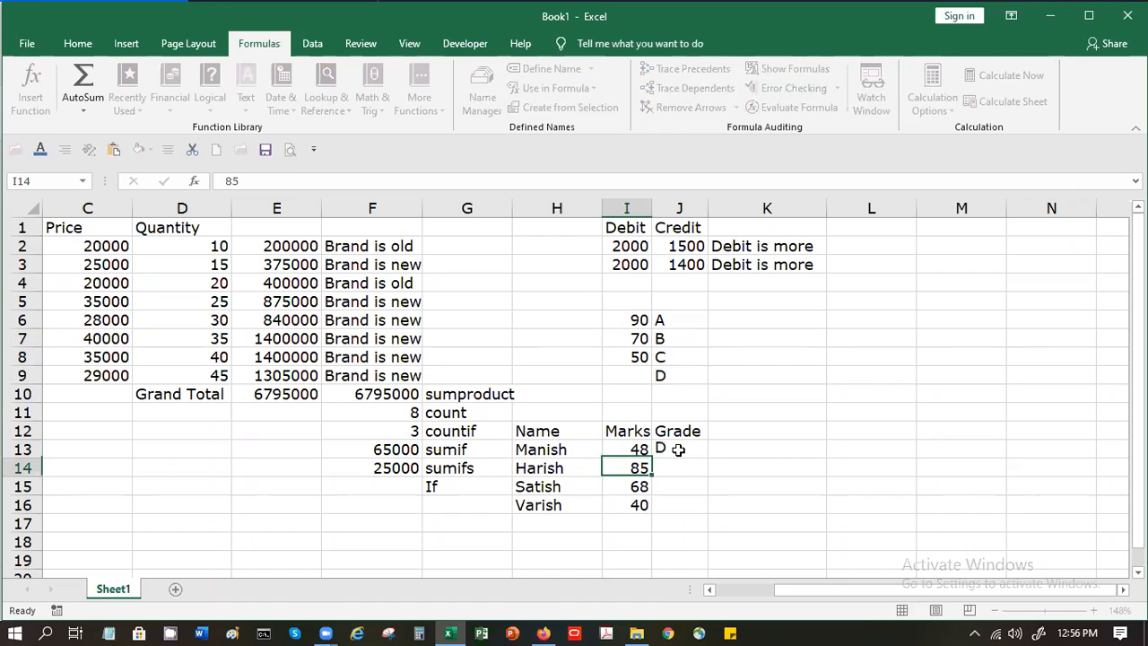
key(Return)
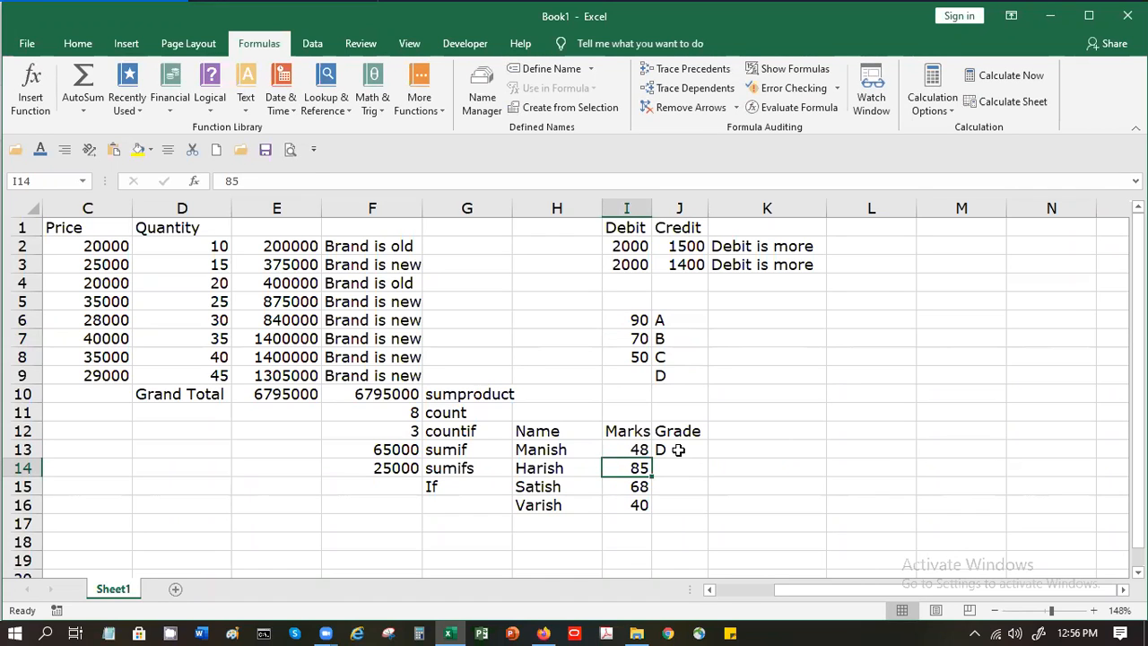
click(679, 450)
- Set the first student's marks in I13 to 75 and check the grade formula in J13
click(636, 450)
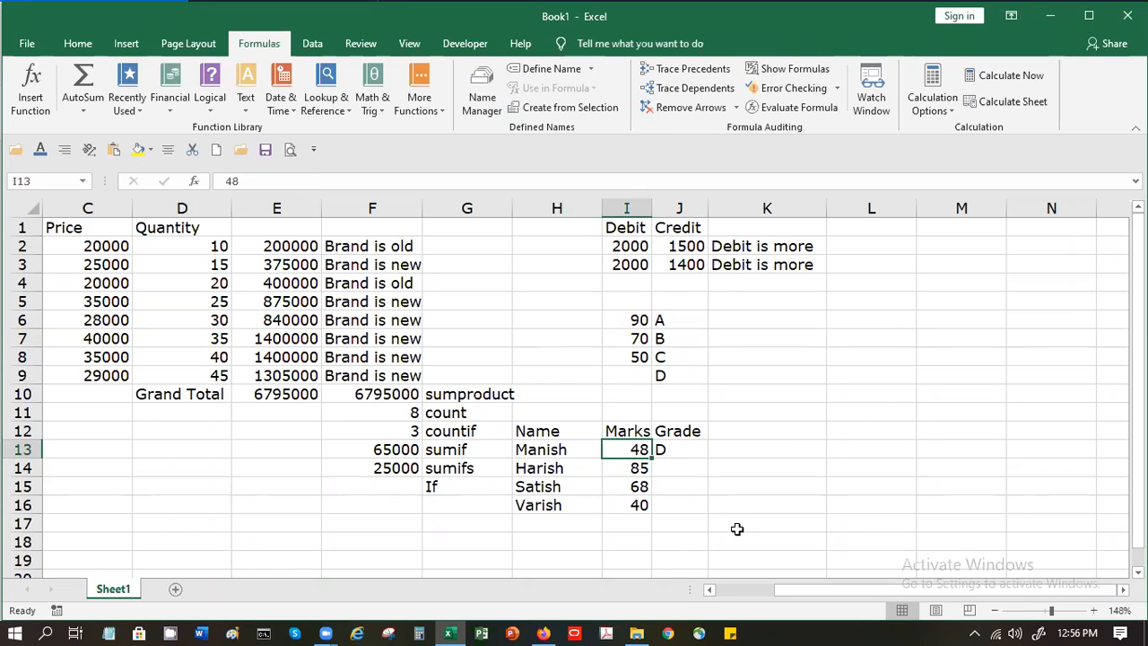
text(75)
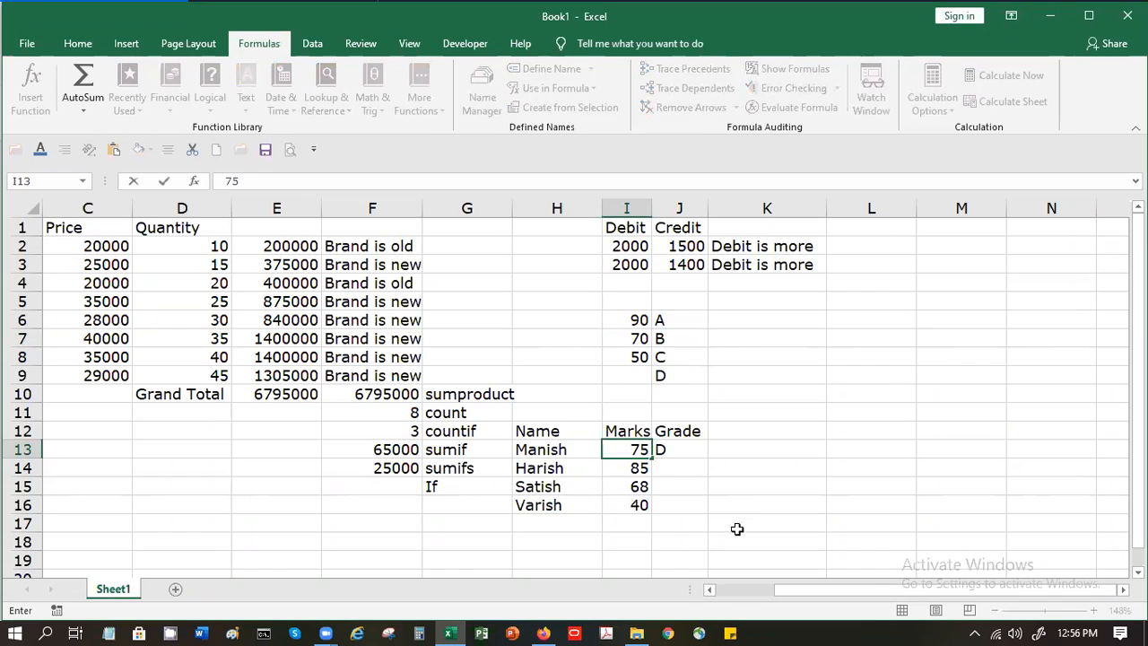
click(757, 450)
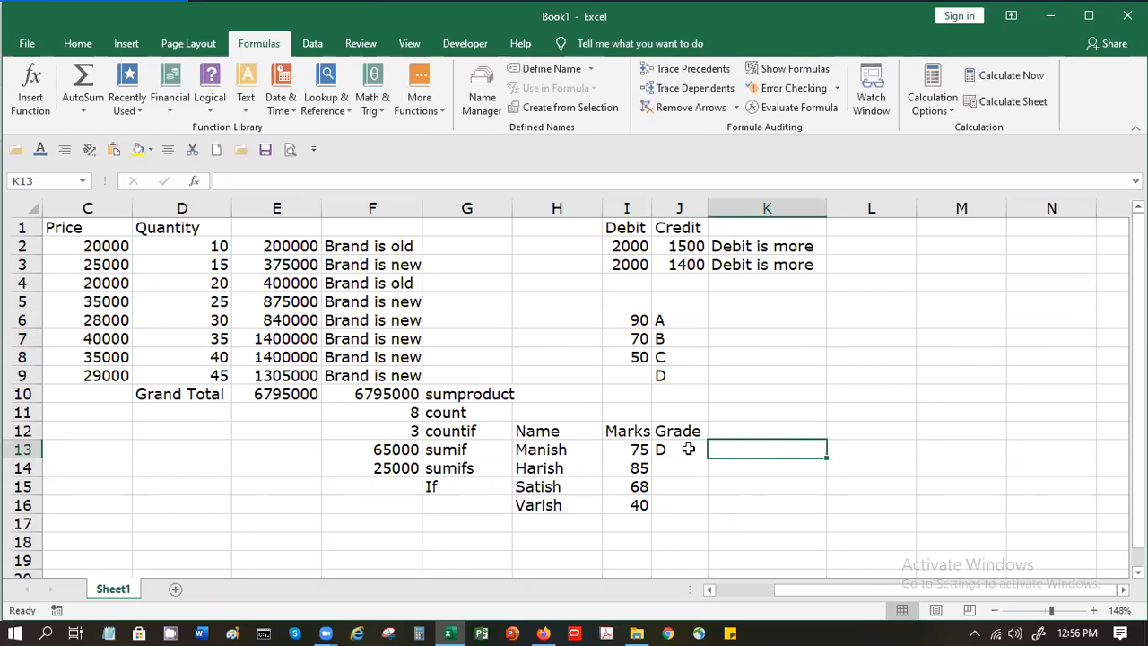
click(686, 449)
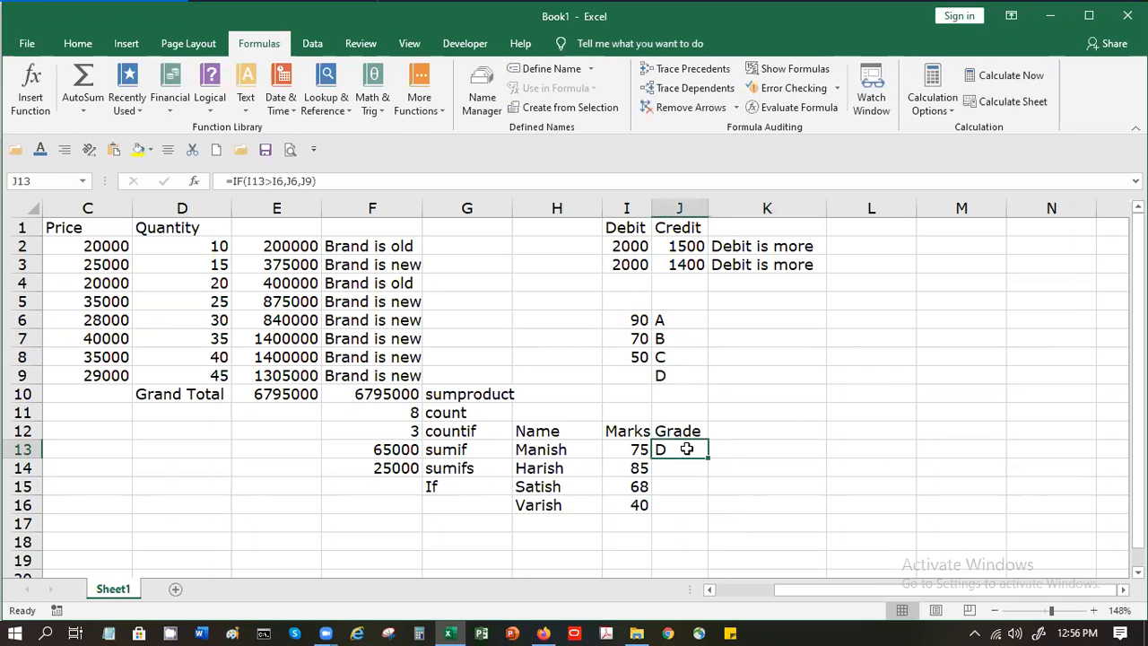
click(634, 450)
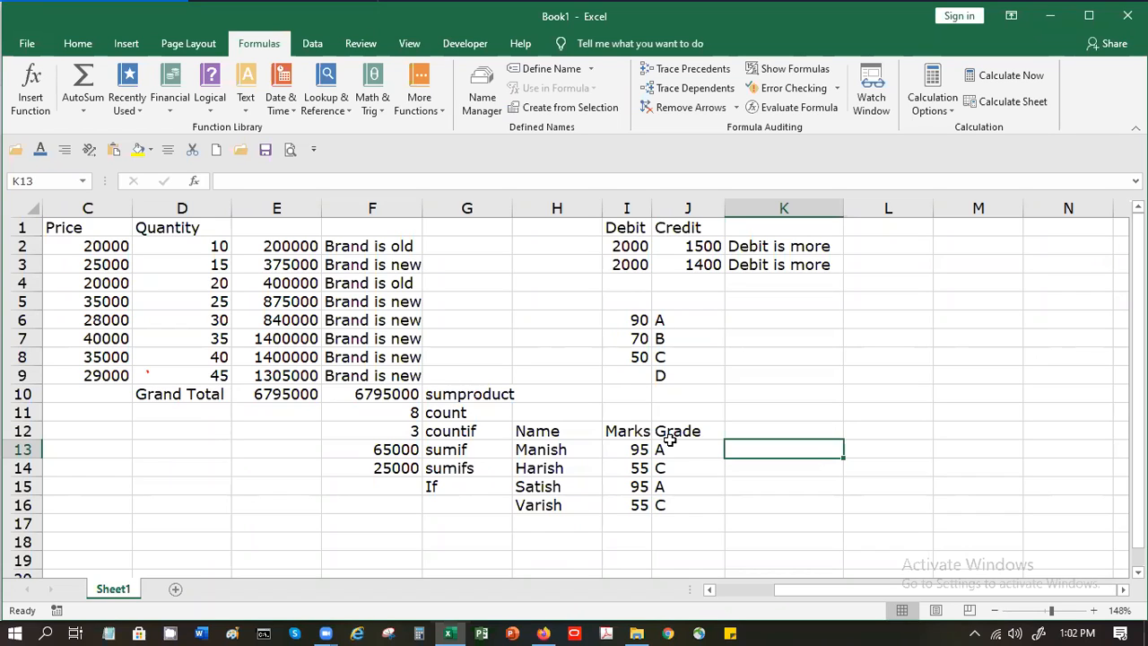
- Check the nested grade formula in J13 and replace the top grade in J6 with five asterisks
click(674, 447)
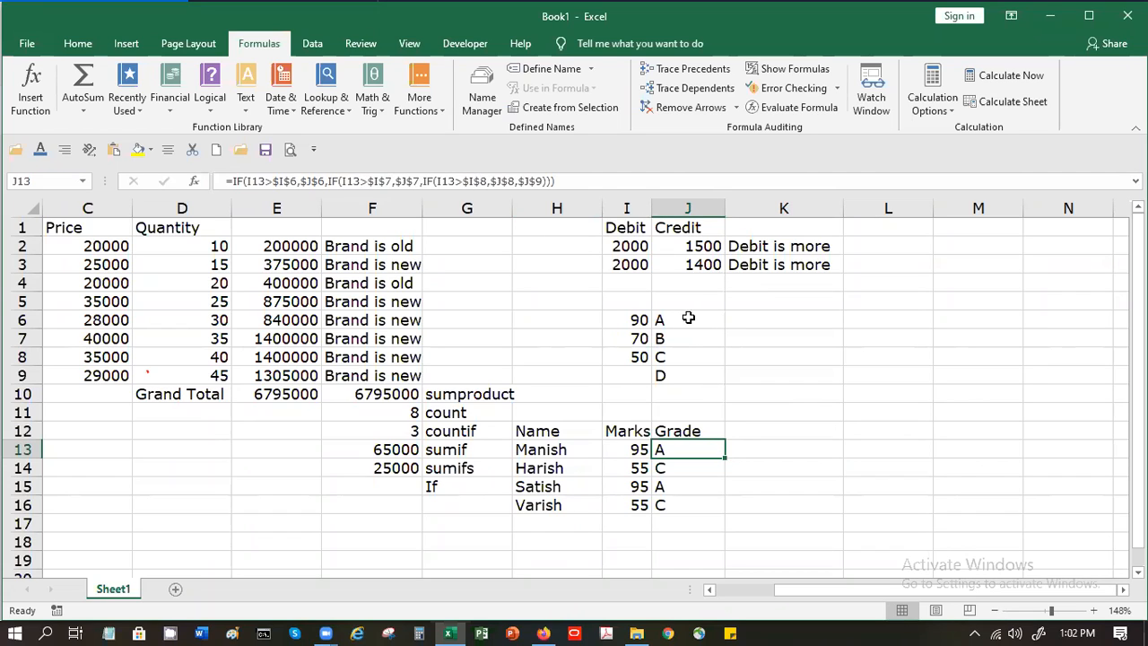
click(684, 320)
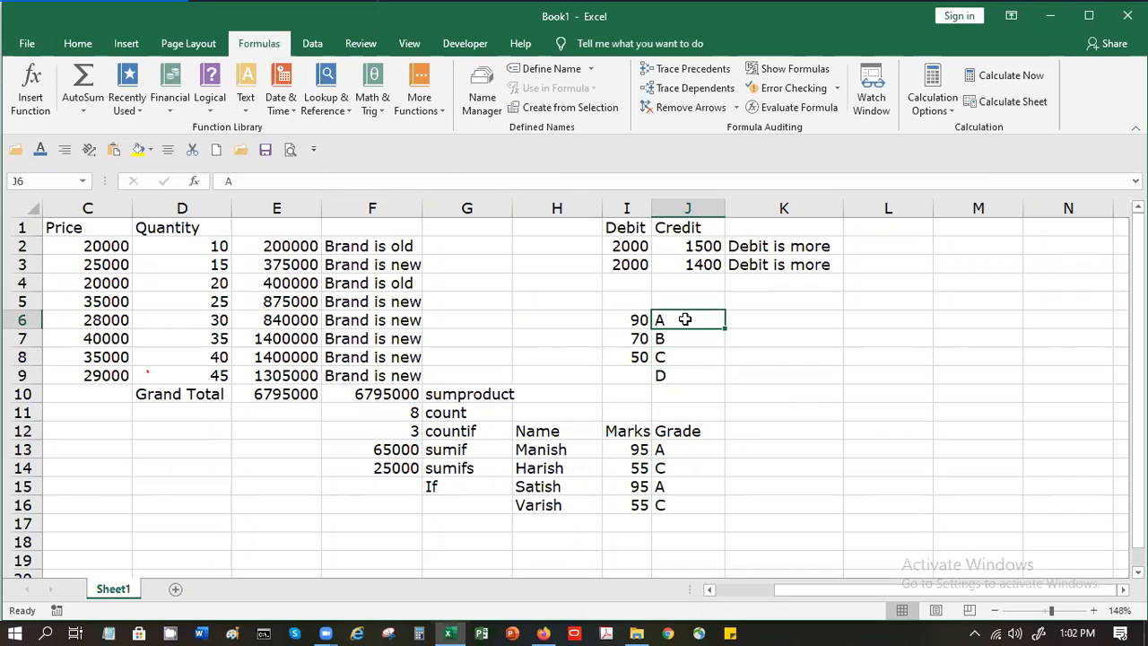
text(****)
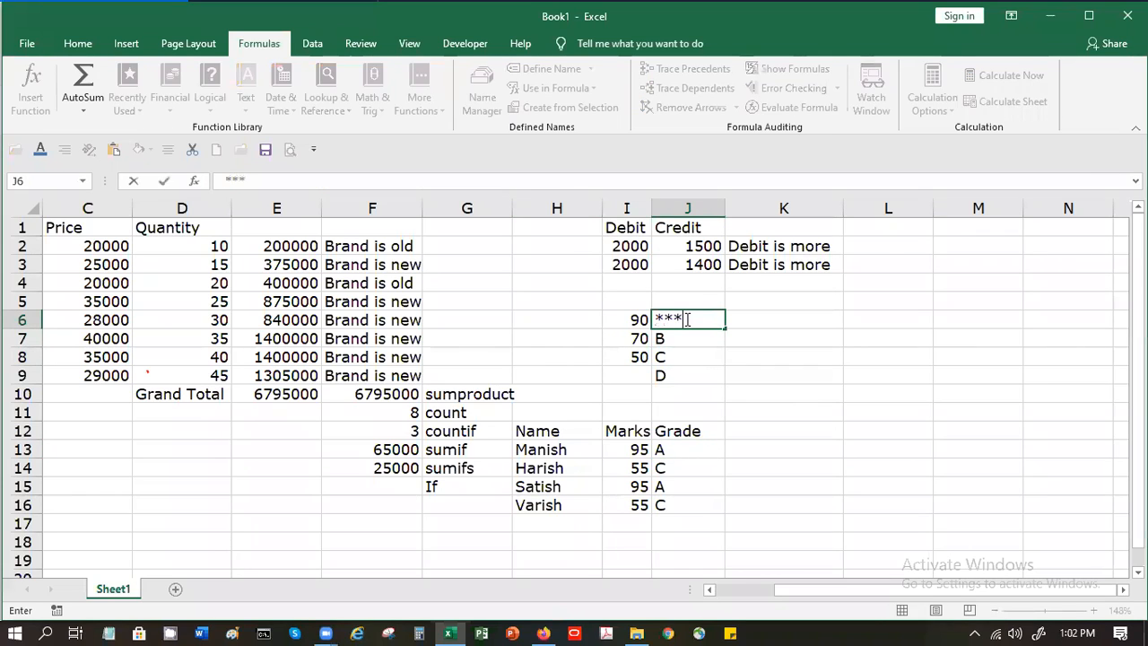
text(*)
key(Return)
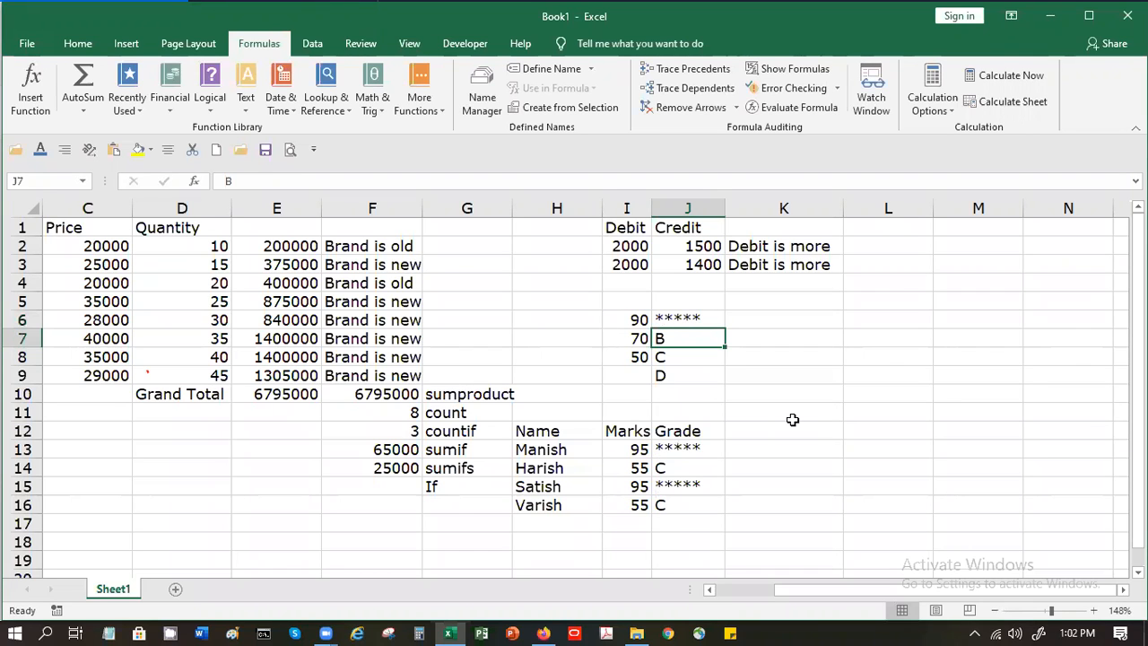
- Replace the grades B, C and D in J7:J9 with four, three and two asterisks respectively
text(****)
key(Return)
text(***)
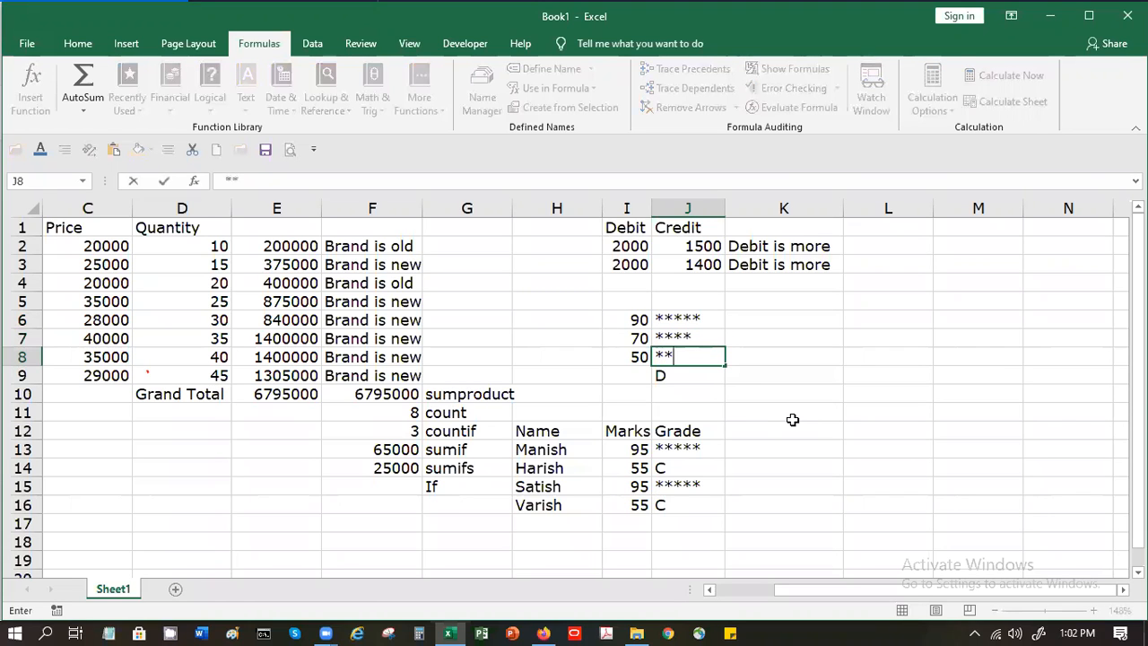
key(Return)
text(**)
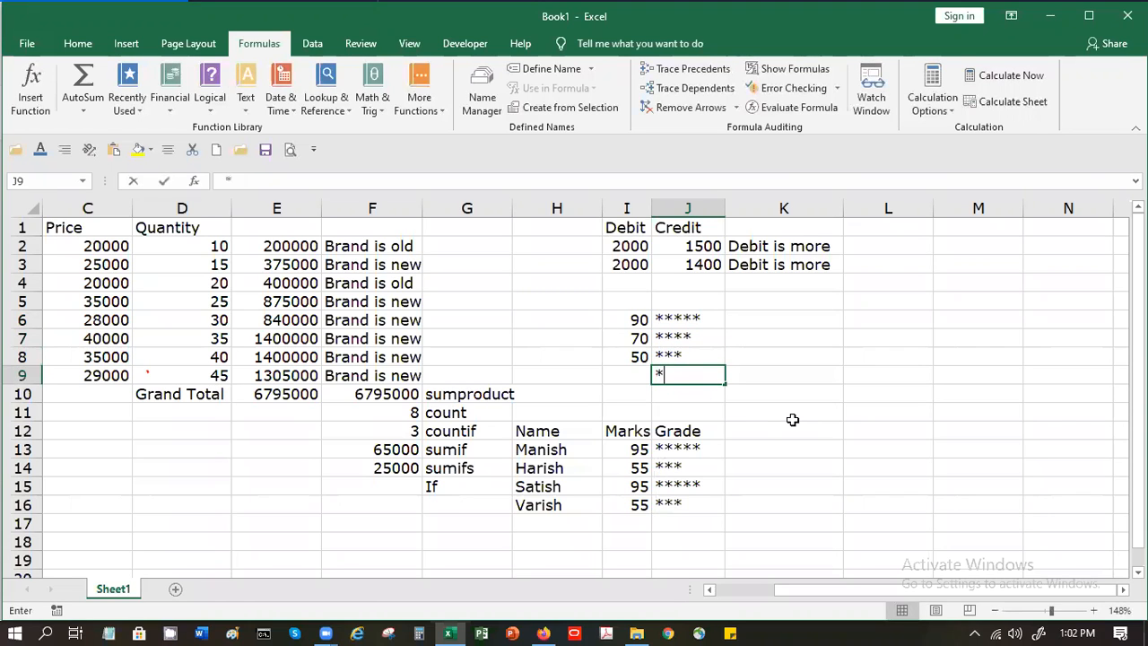
key(Return)
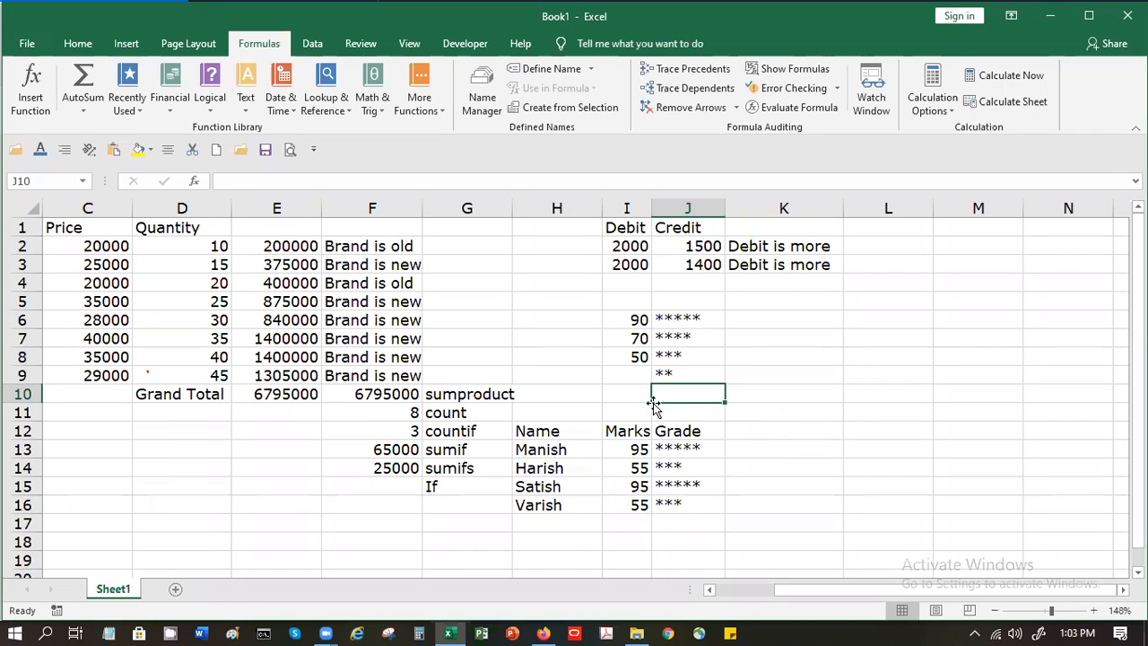
- Examine the nested IF formula in J13 and the grading scale cells it references, leaving it unedited
click(670, 446)
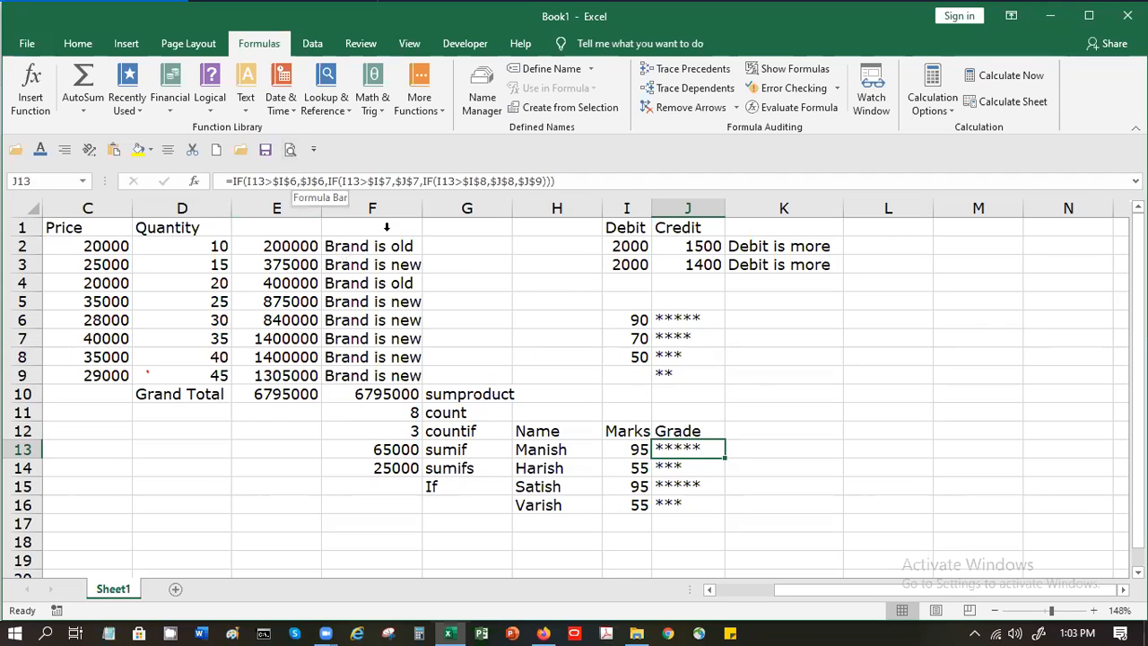
double_click(676, 453)
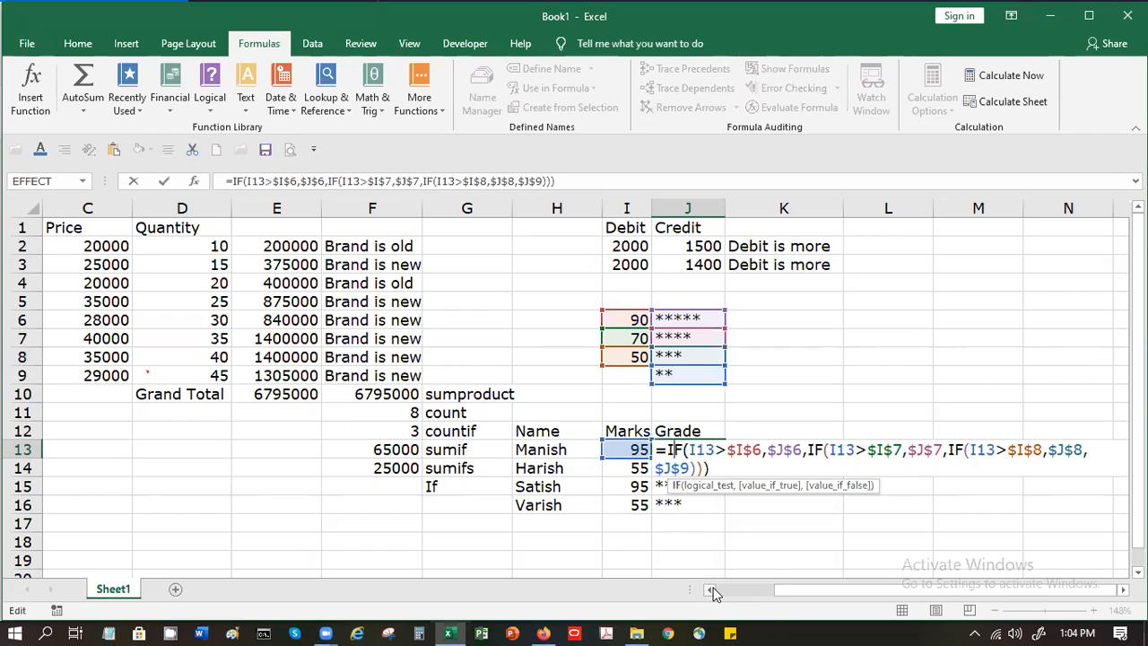
key(Return)
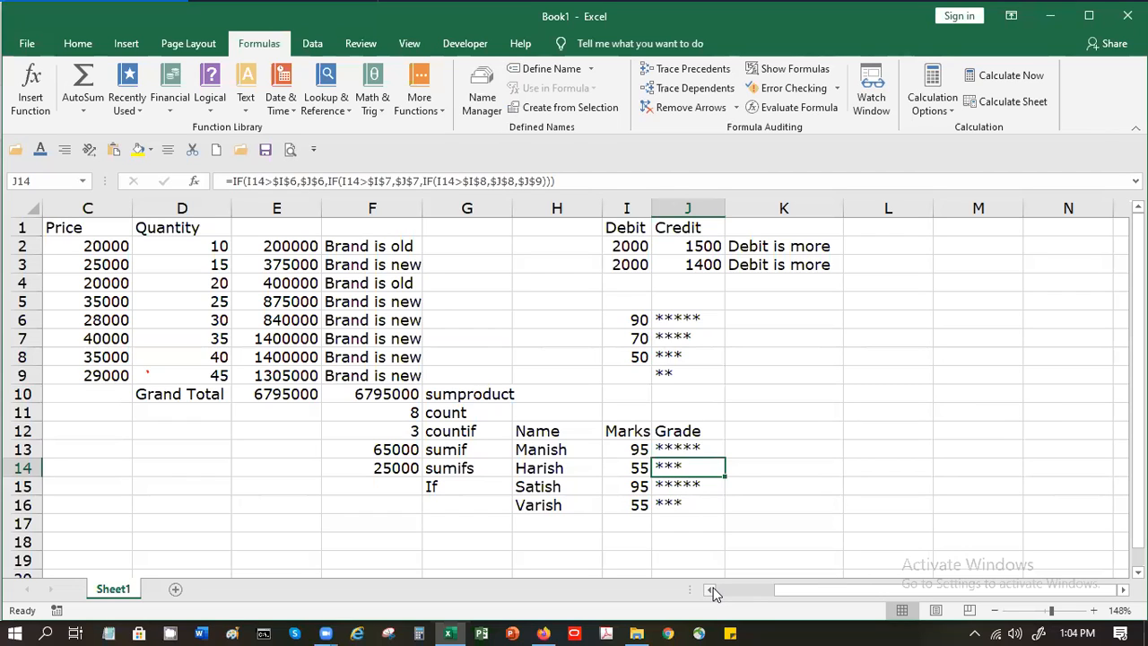
key(Down)
key(Down)
key(Down)
key(Down)
key(Down)
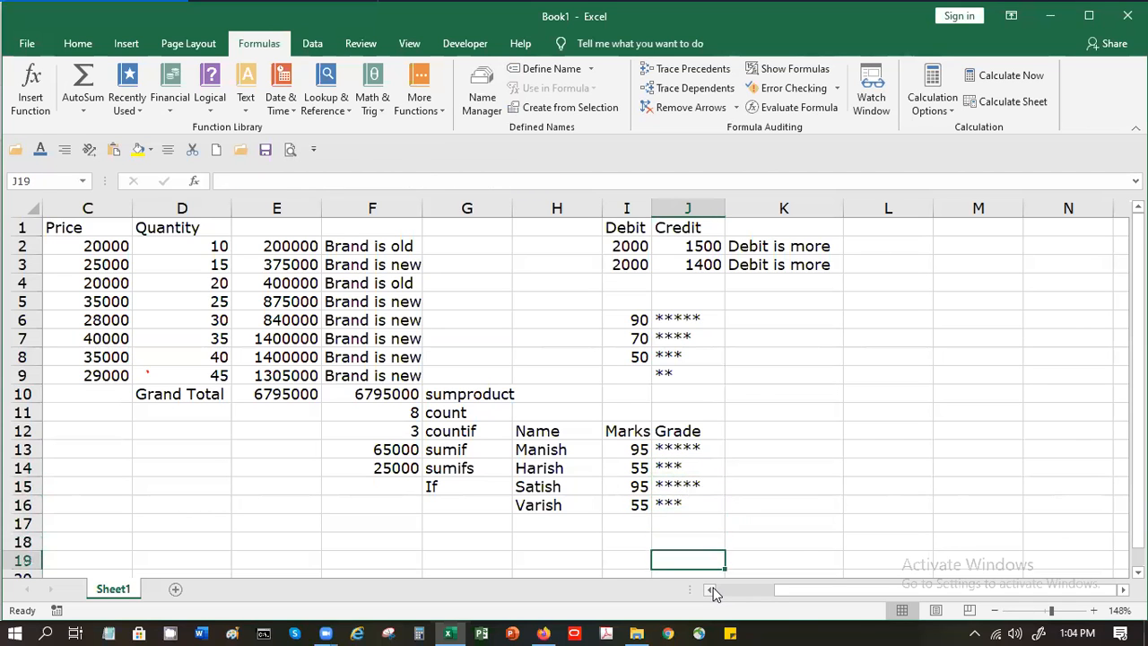
- Enter the heading Month in C18, below the existing data
key(Down)
key(Down)
key(Down)
key(Down)
key(Up)
key(Up)
key(Up)
key(Up)
key(Up)
key(Left)
key(Left)
key(Left)
key(Left)
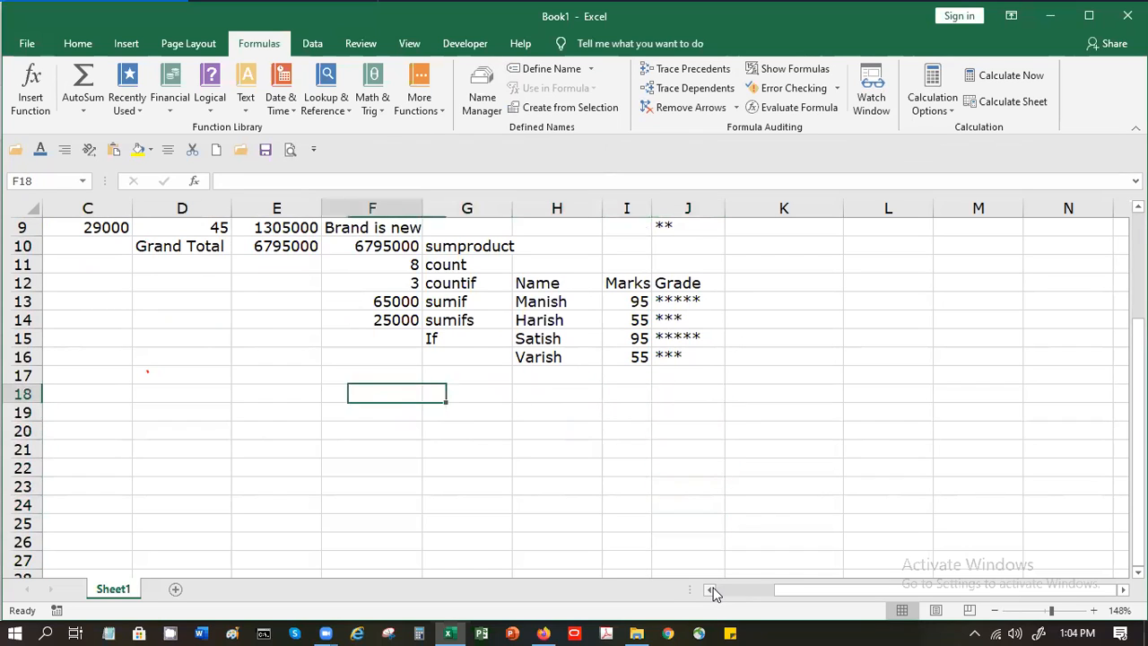
key(Left)
key(Left)
key(Left)
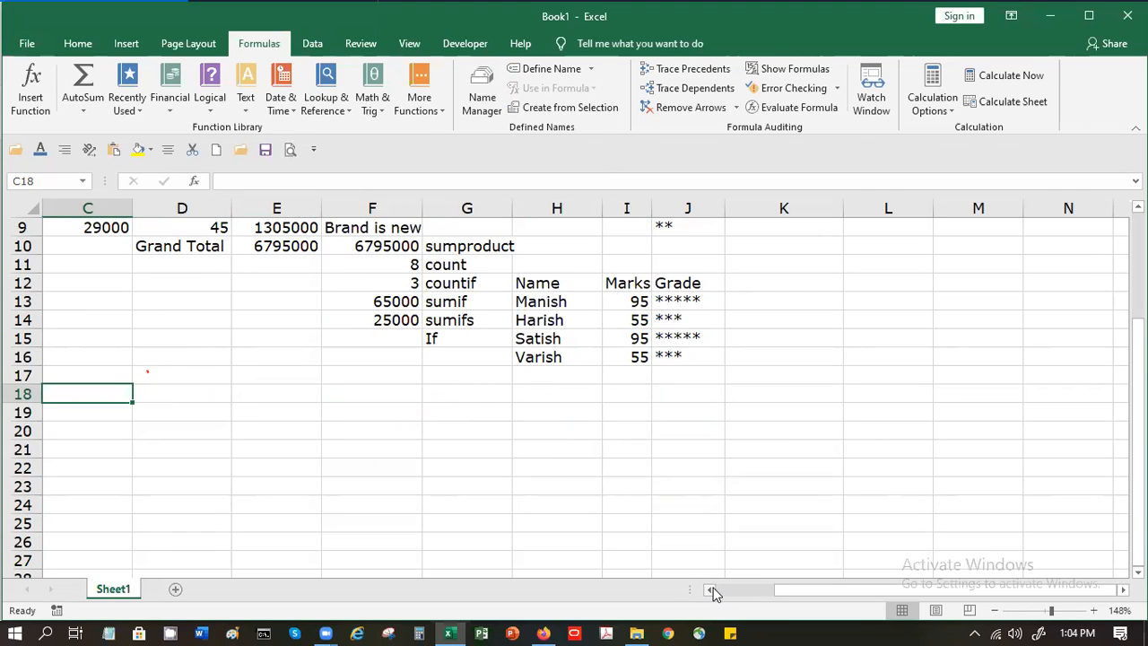
text(Mont)
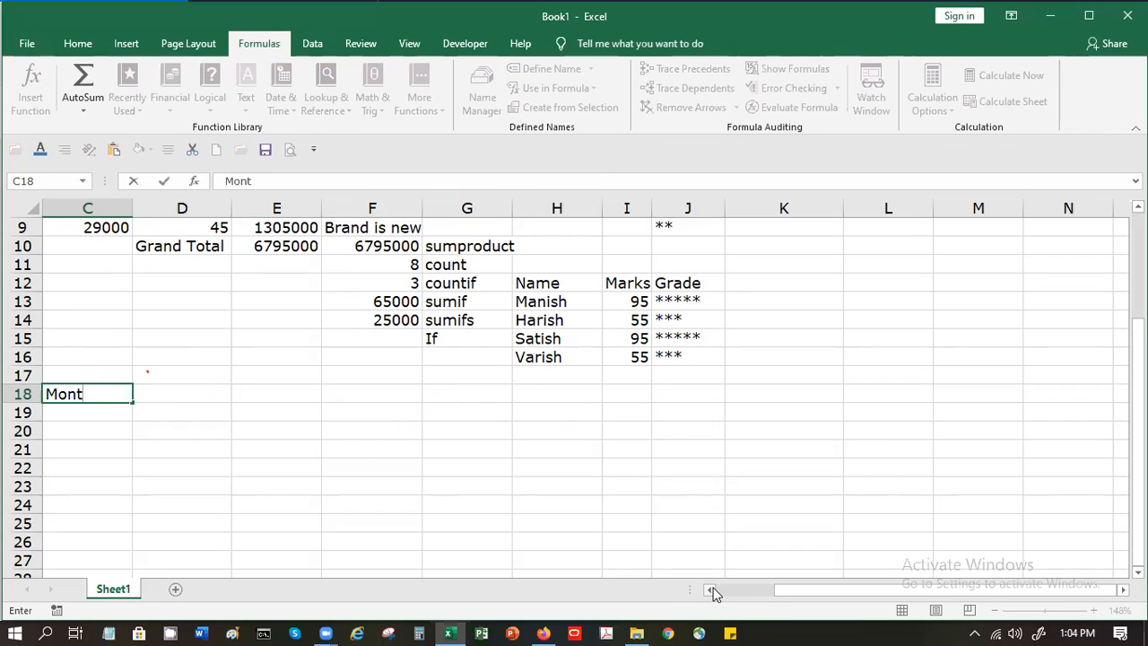
text(h)
key(Return)
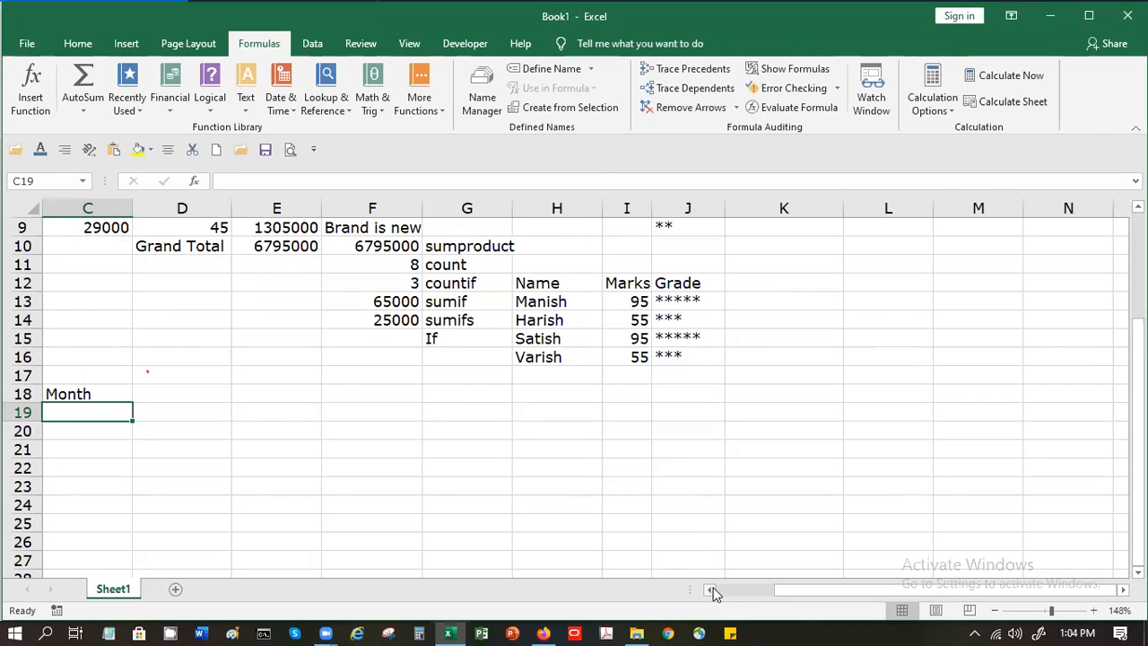
- Enter the cities Bangalore and Chennai in C19 and C20 under the Month heading
text(Nam)
key(BackSpace)
key(BackSpace)
key(BackSpace)
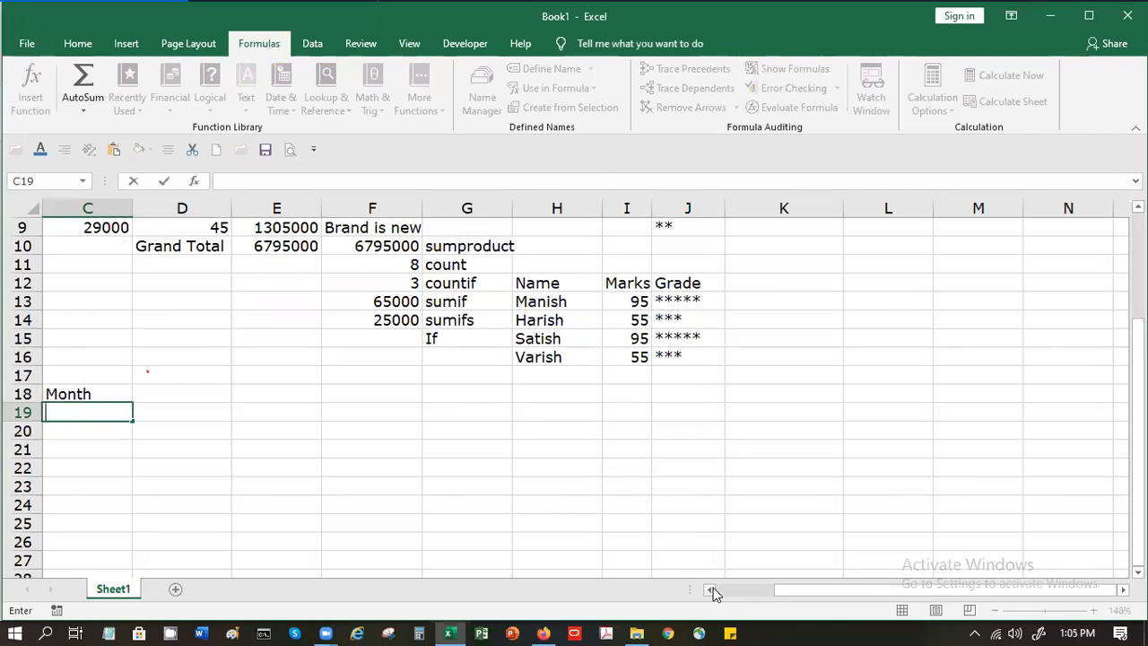
text(Bangalore)
key(Return)
text(Chenna)
key(Return)
key(Up)
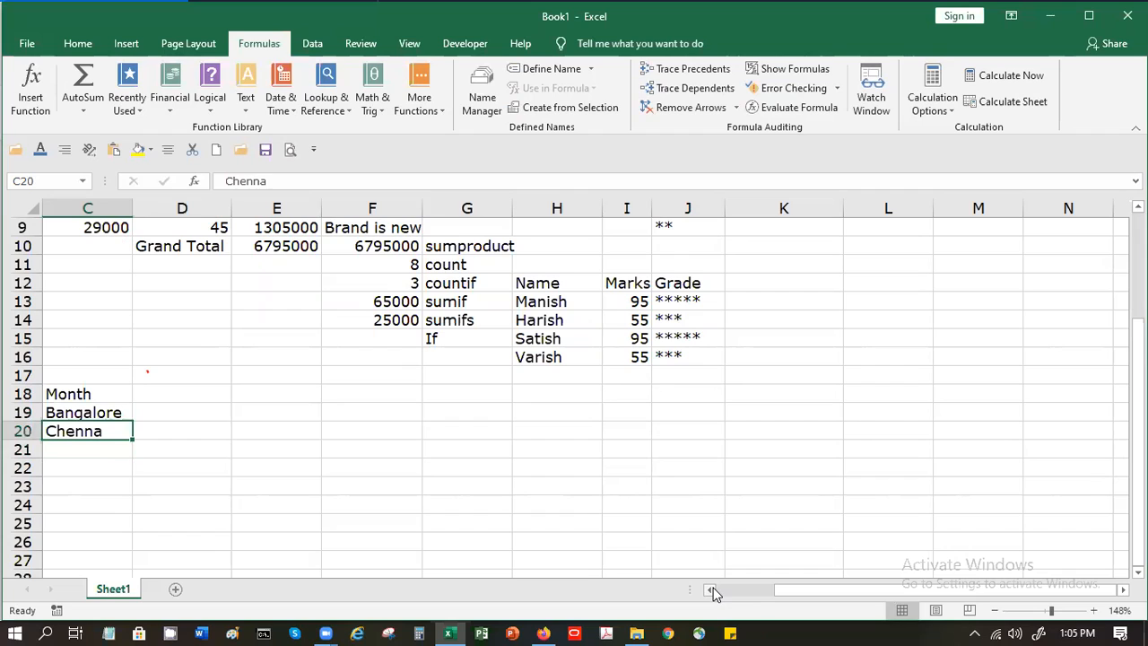
click(551, 181)
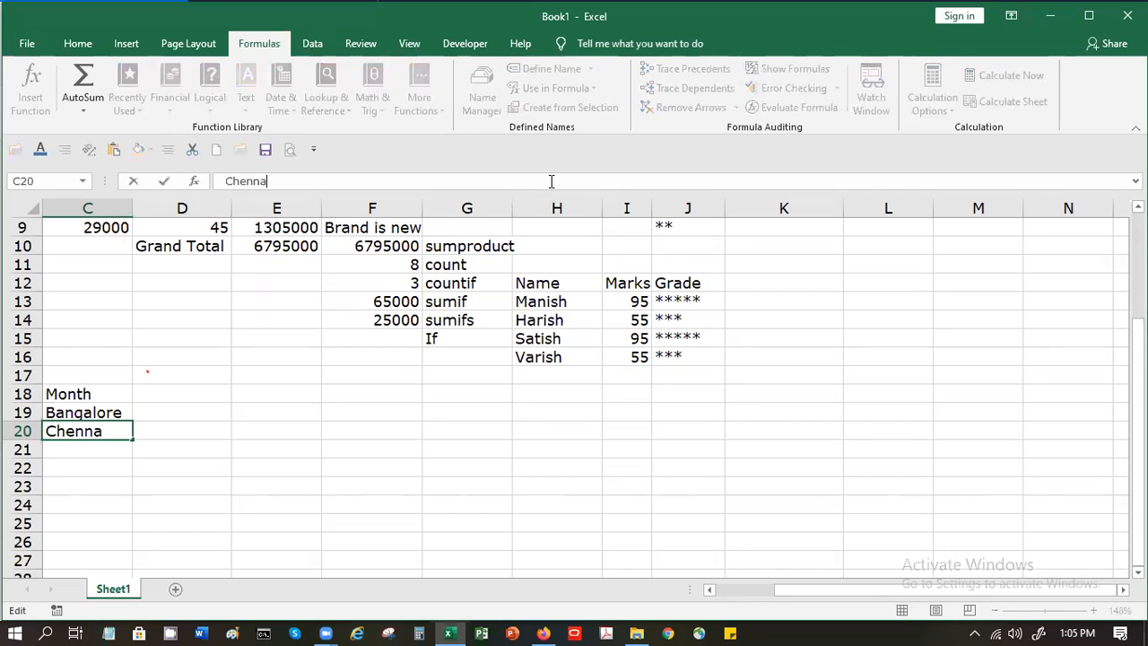
text(i)
key(Return)
- Continue the city list with Kolkata, Delhi and Mumbai in C21:C23
text(Kolkata)
key(Return)
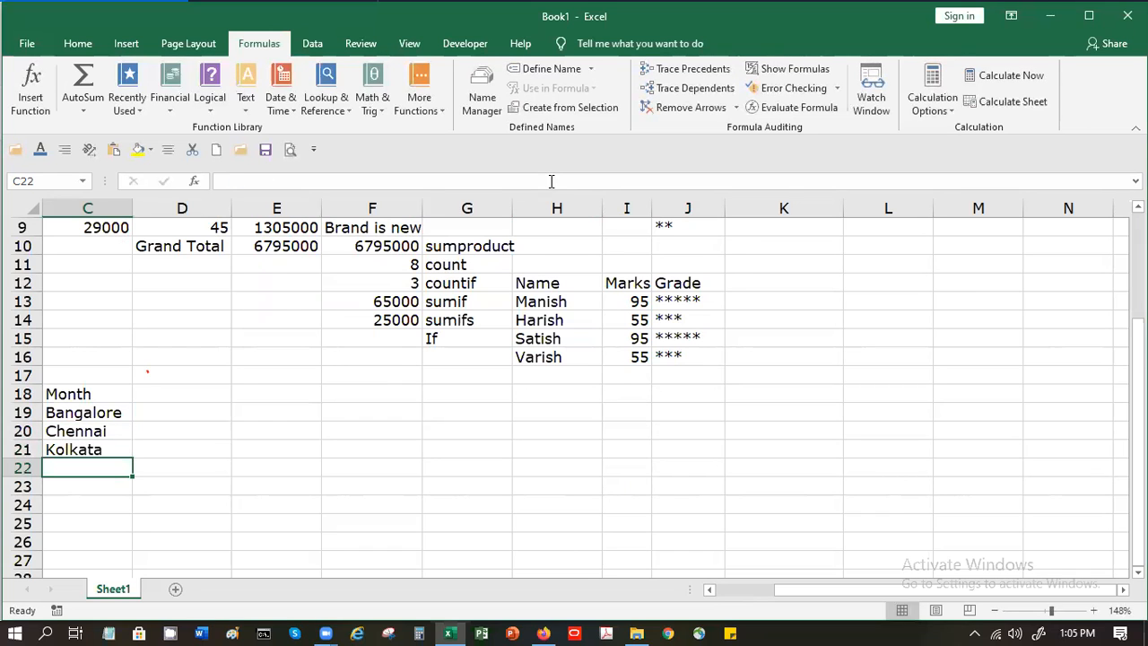
text(Delhi)
key(Return)
text(Mumbai)
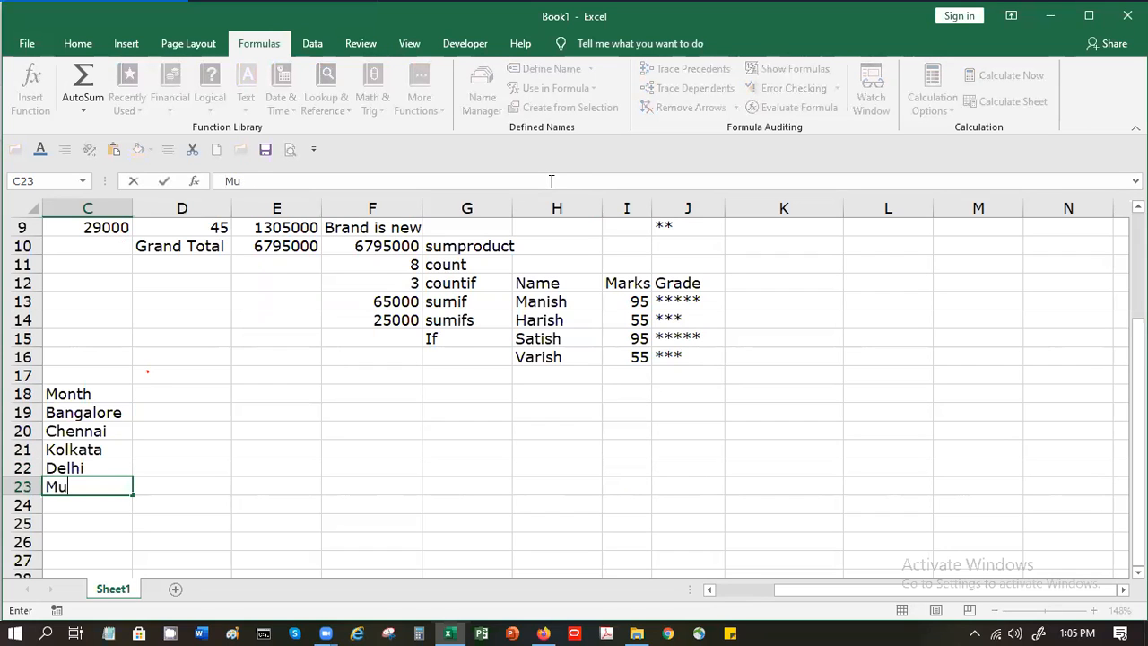
- Enter the month headings Jan, Feb, Mar, Apr and May in D18:H18
key(Up)
key(Up)
key(Up)
key(Up)
key(Up)
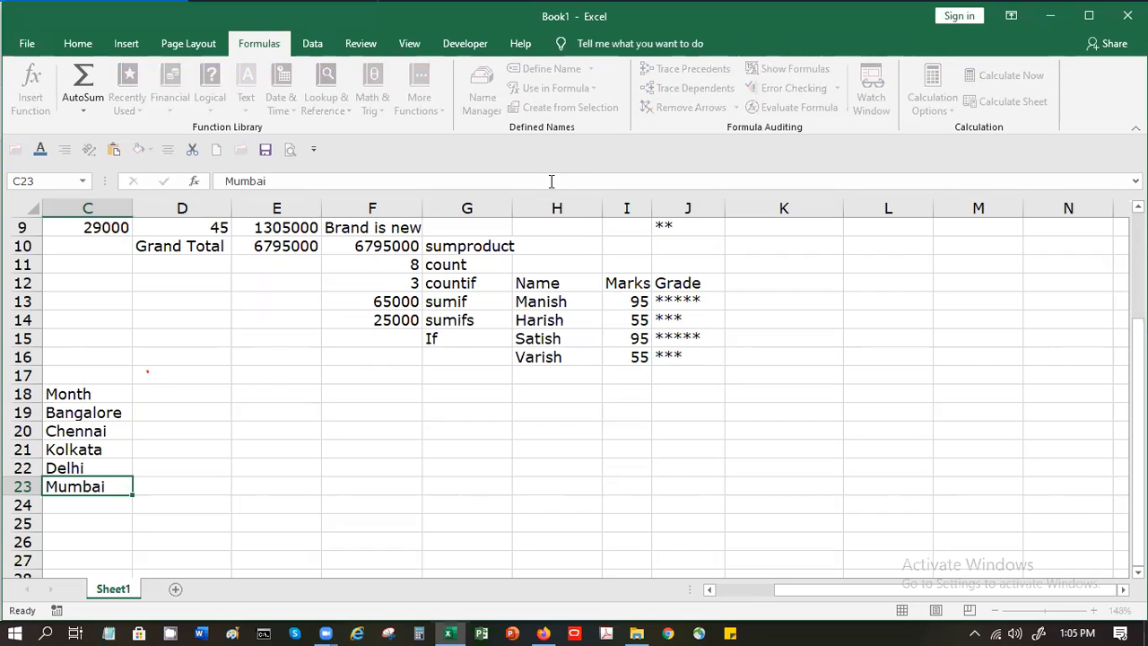
key(Right)
text(Jan)
key(Tab)
text(Feb)
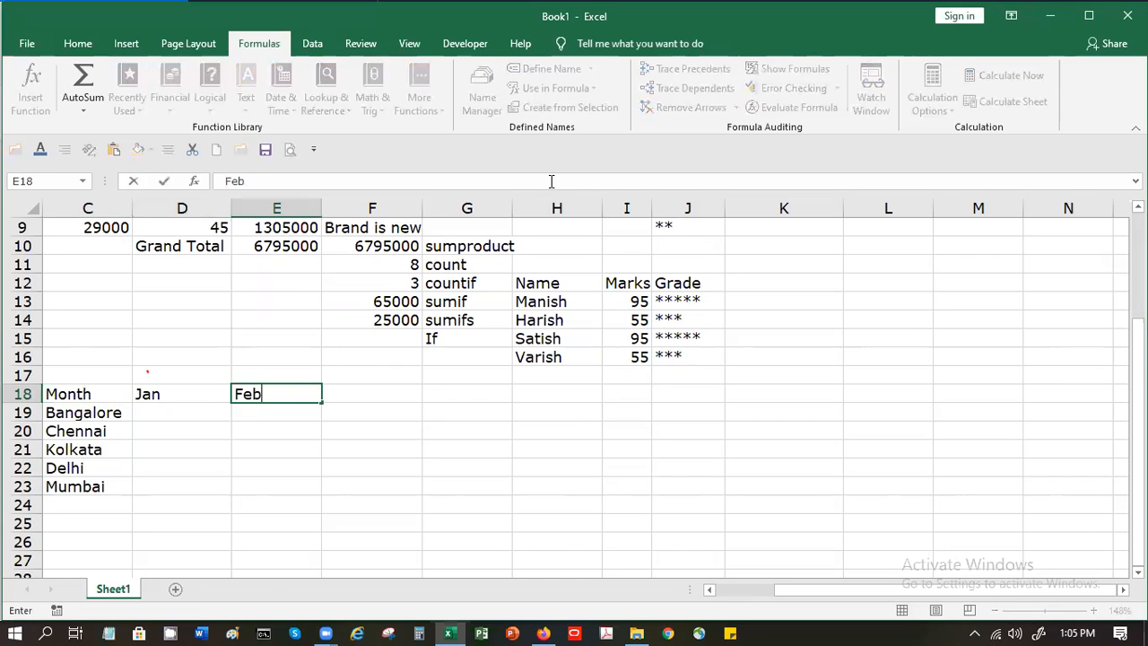
key(Tab)
text(Mar)
key(Tab)
text(Ap)
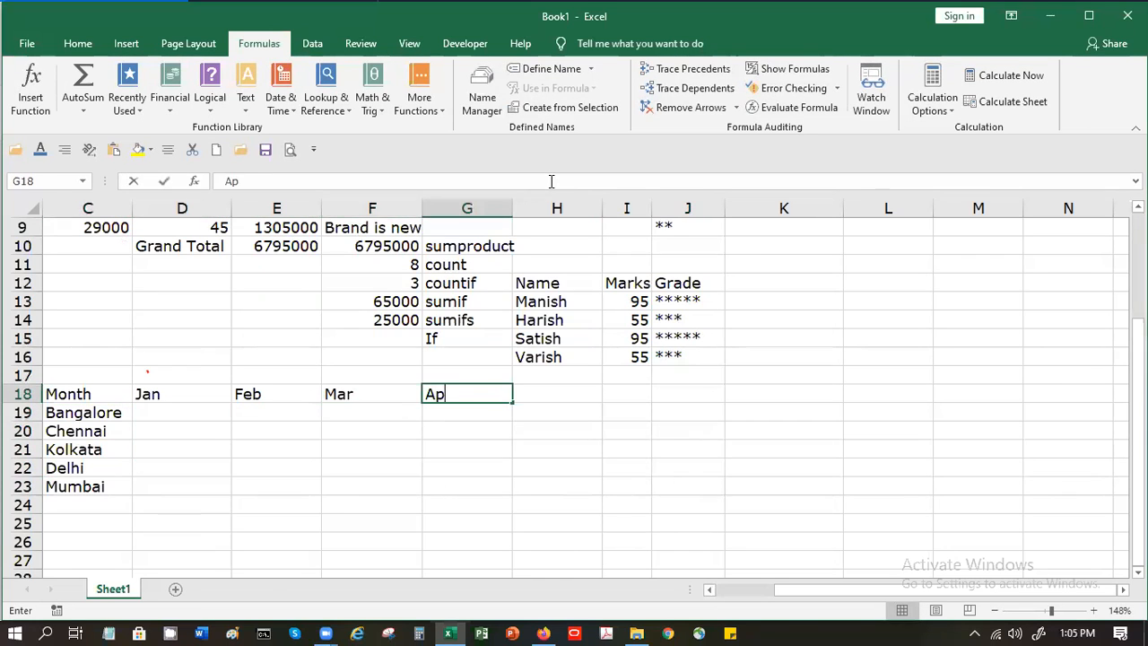
text(r)
key(Tab)
text(May)
key(Return)
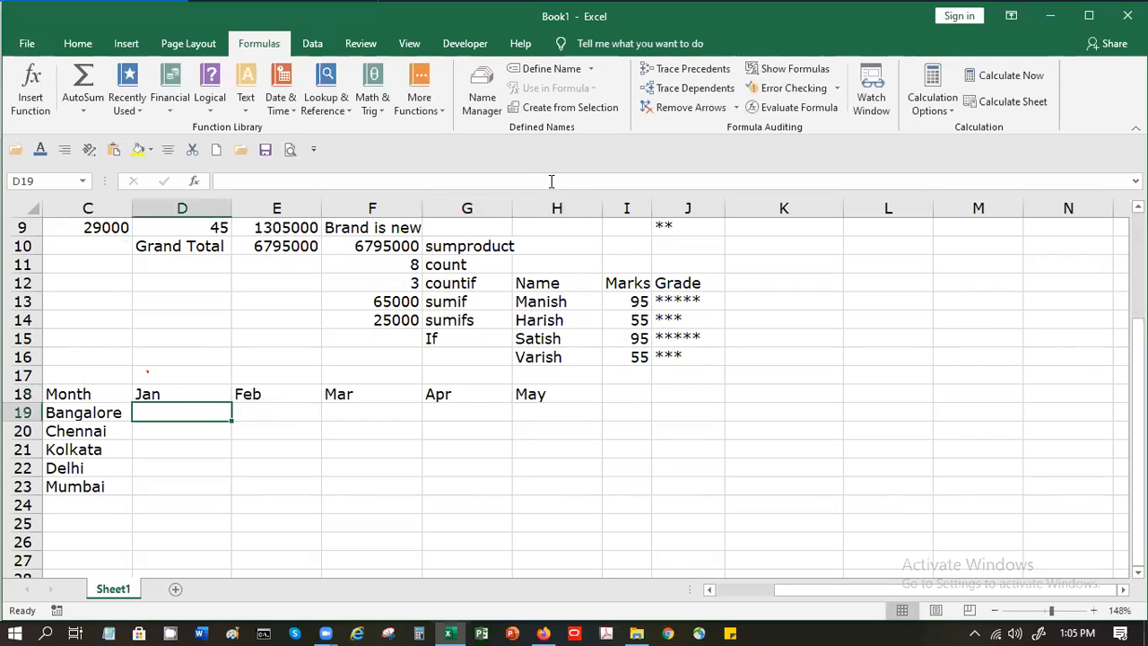
- Add the heading June in I18 at the end of the month row
key(Up)
key(Right)
key(Right)
key(Right)
key(Right)
key(Right)
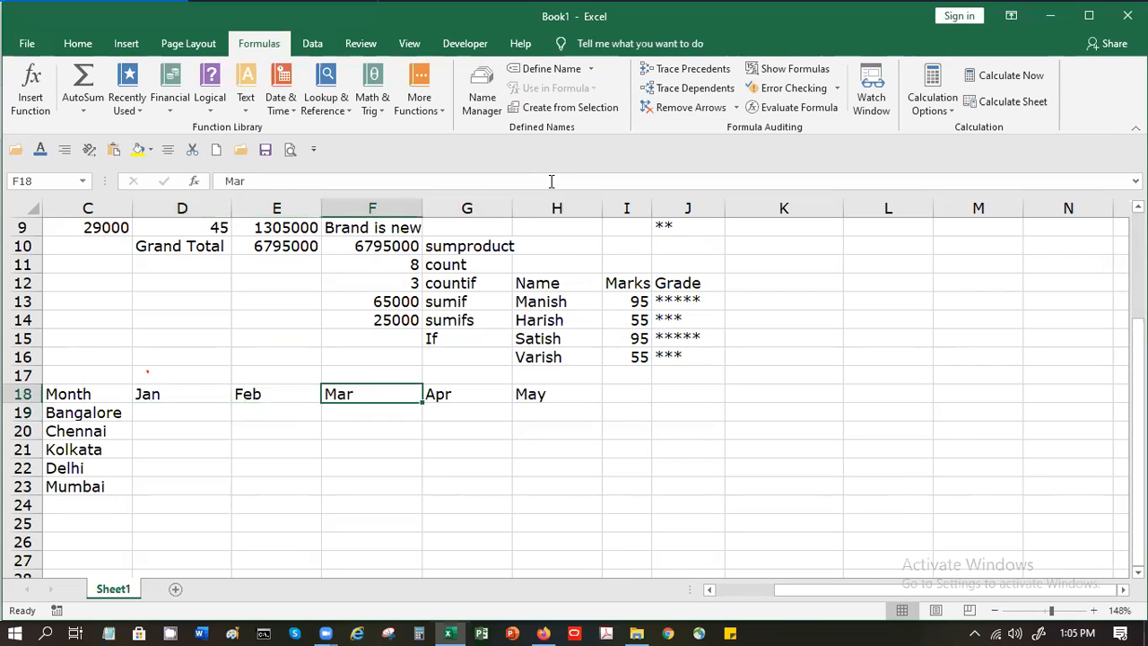
text(June)
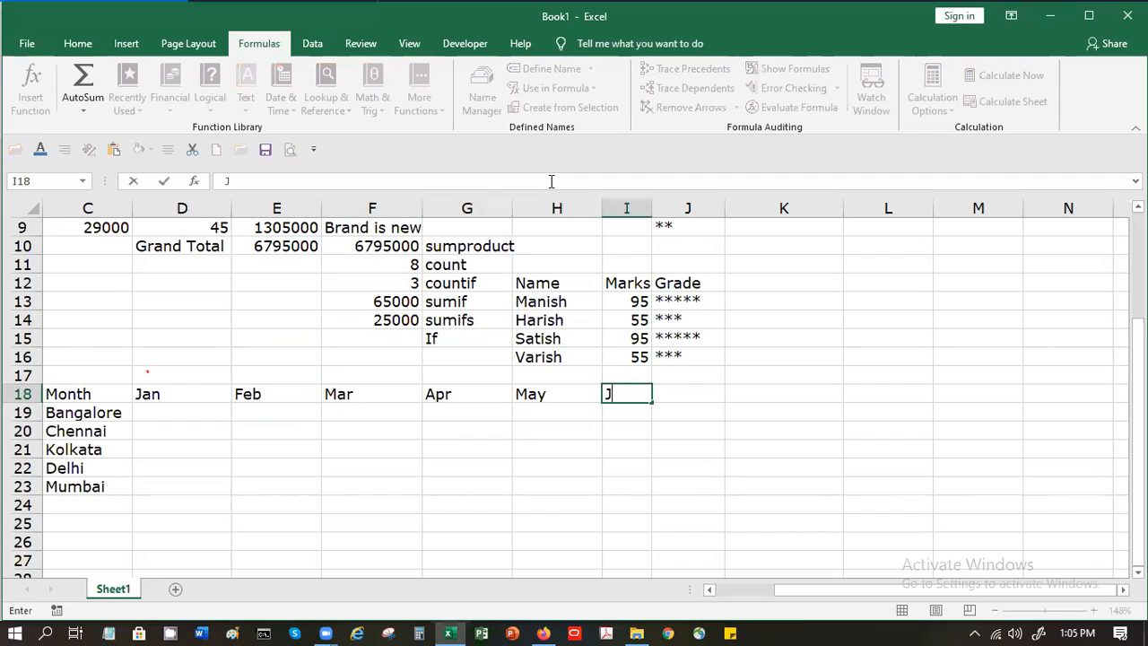
key(Return)
- Enter 12 as Bangalore's January value in D19
key(Left)
key(Left)
key(Left)
key(Left)
key(Left)
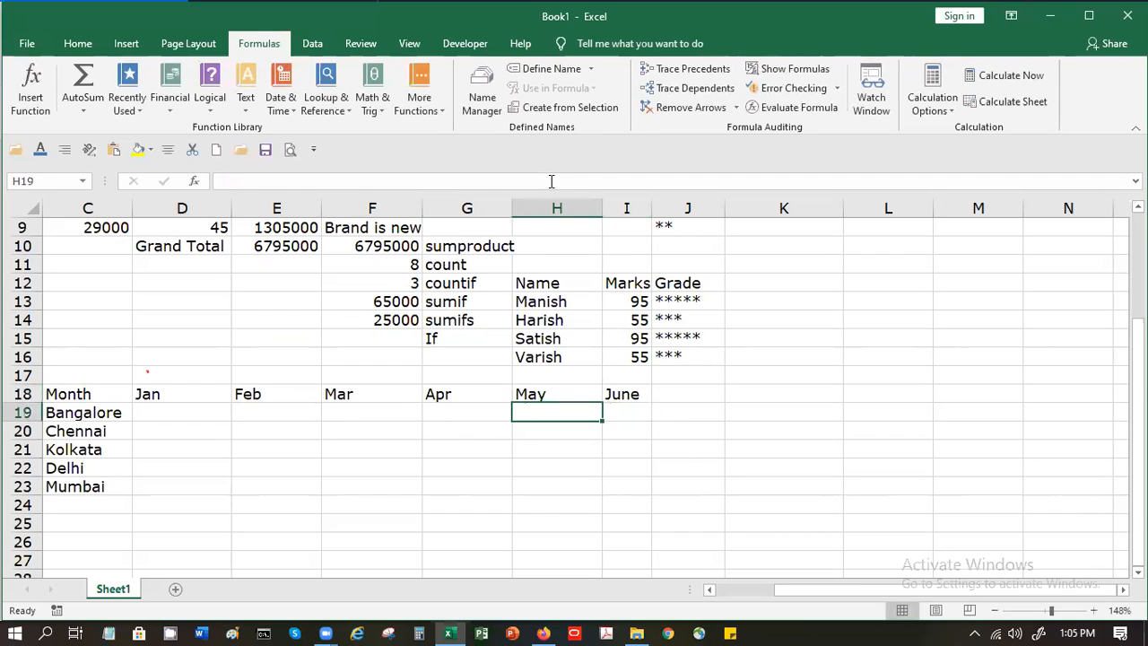
text(10)
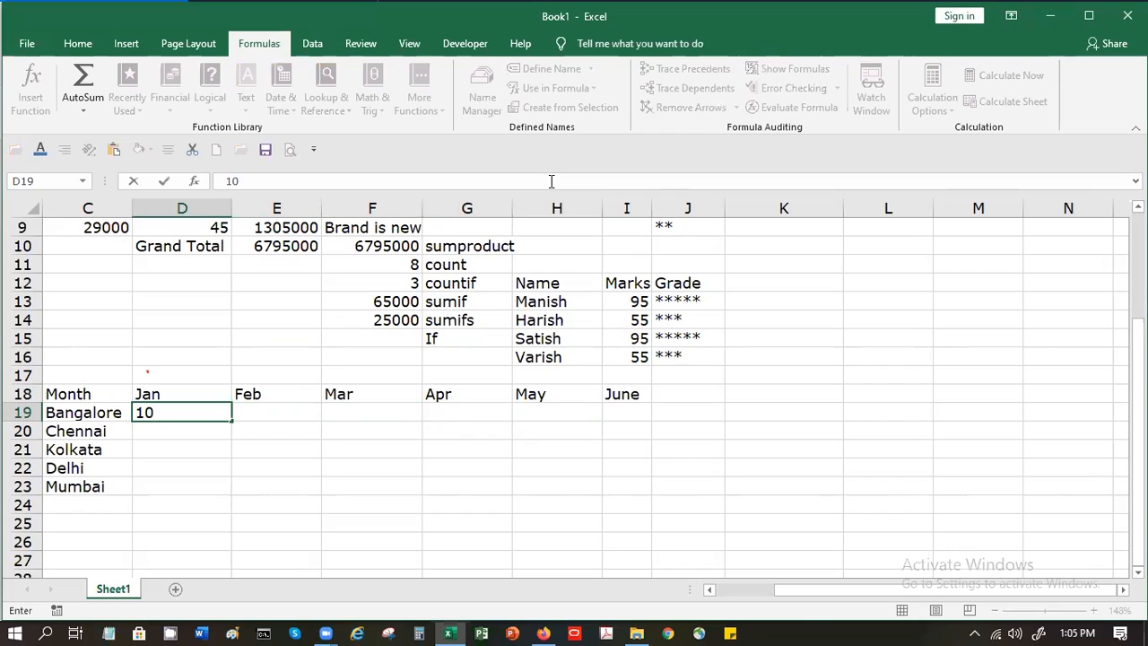
key(Tab)
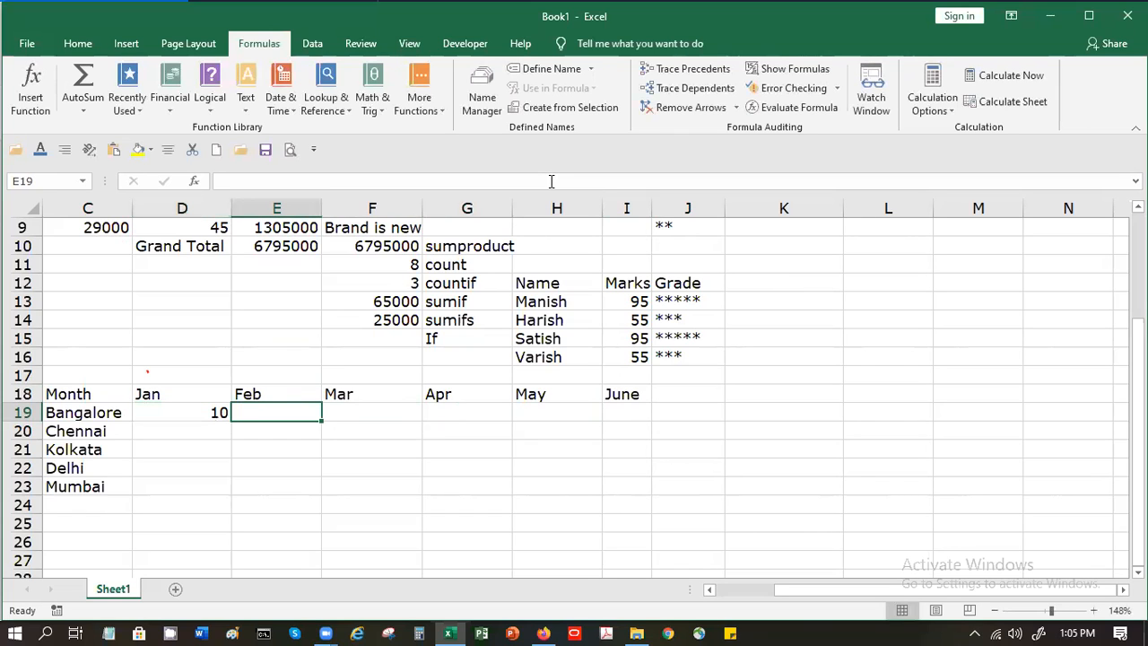
key(Left)
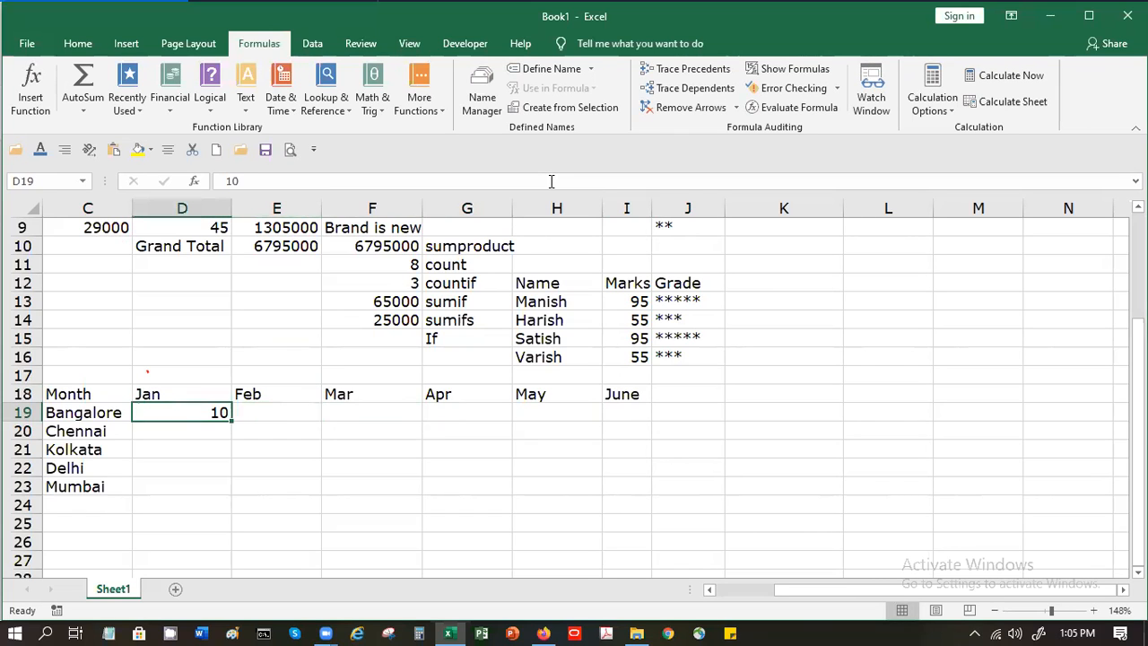
text(1)
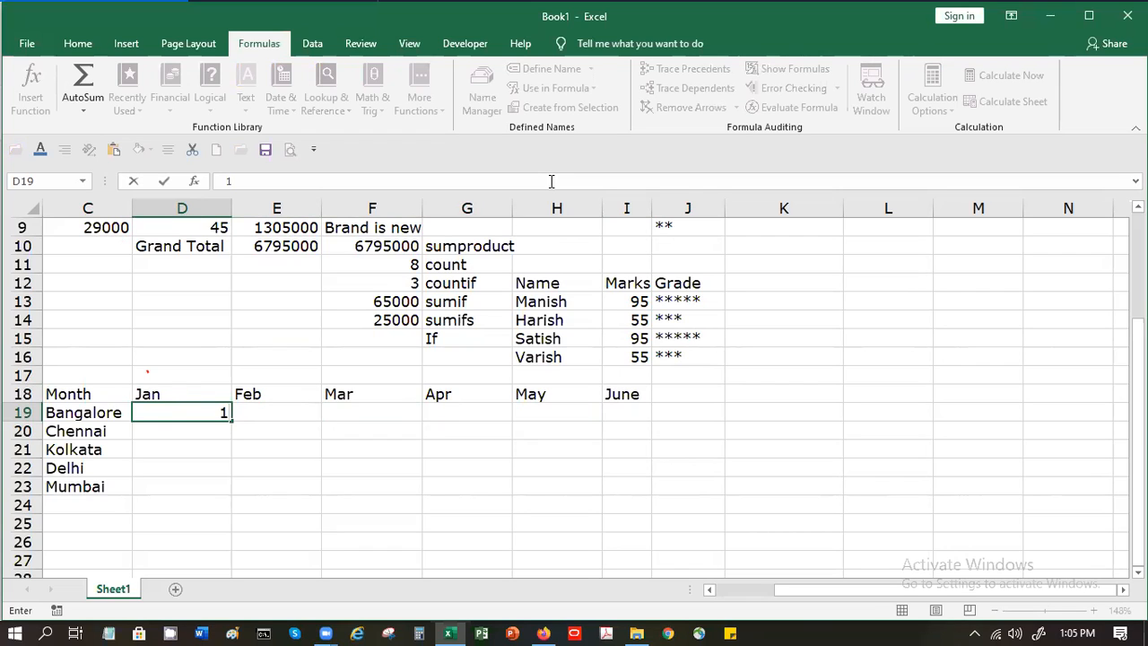
text(2)
key(Tab)
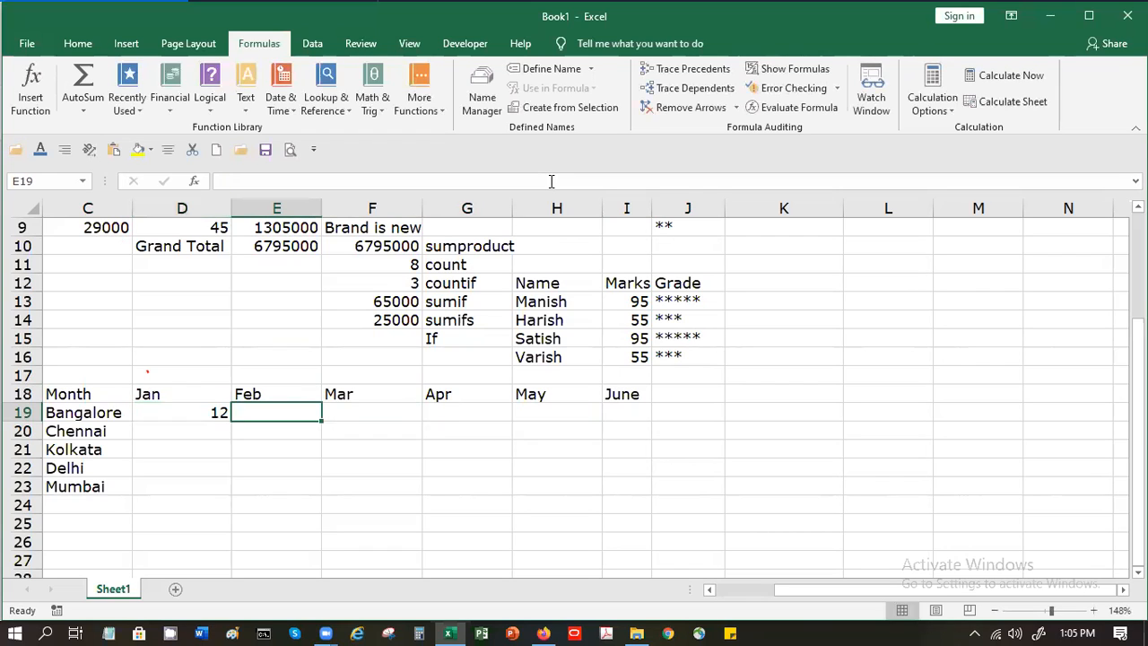
- Fill in Bangalore's February to June values in E19:I19 with 14, 16, 26, 28 and 30
text(1)
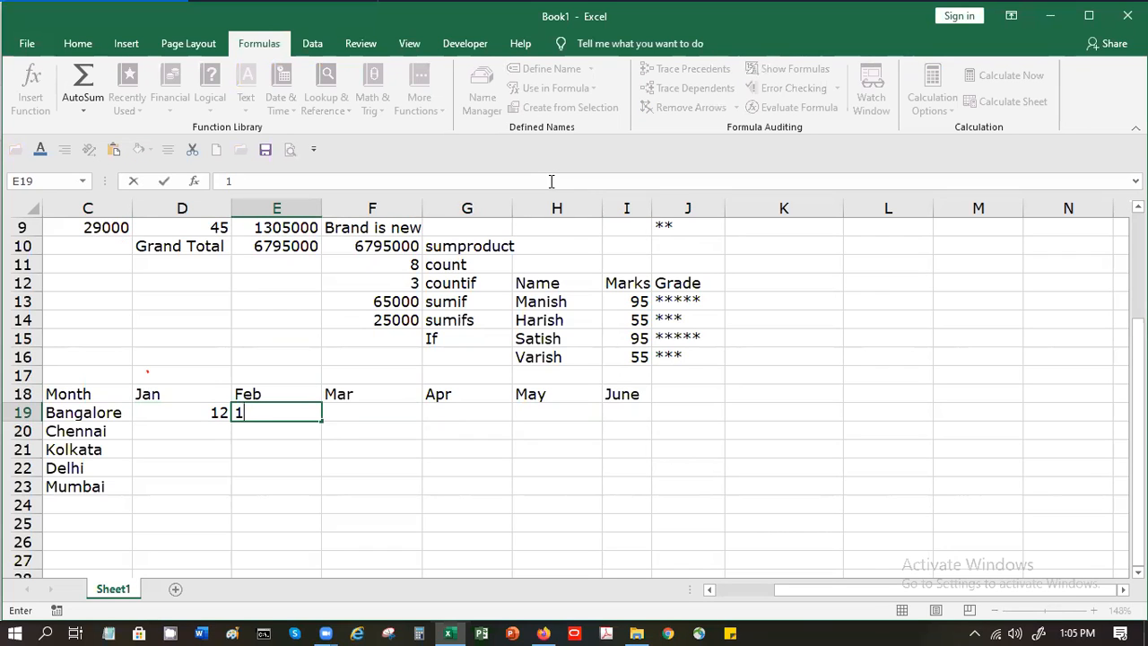
text(4)
key(Tab)
text(16)
key(Tab)
text(1)
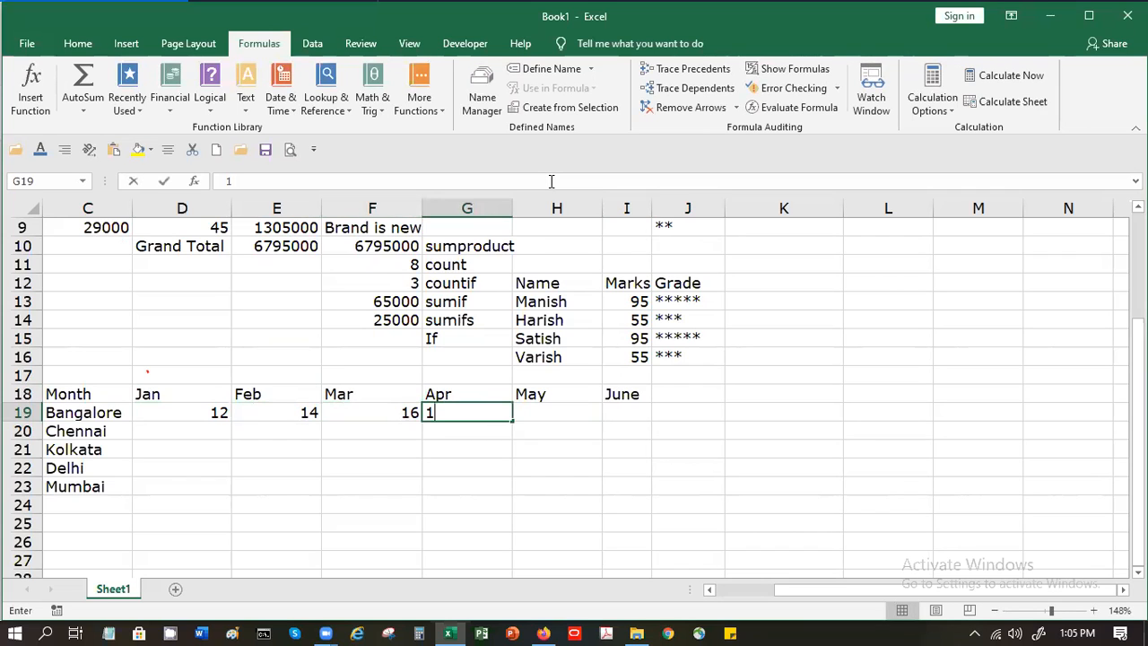
key(BackSpace)
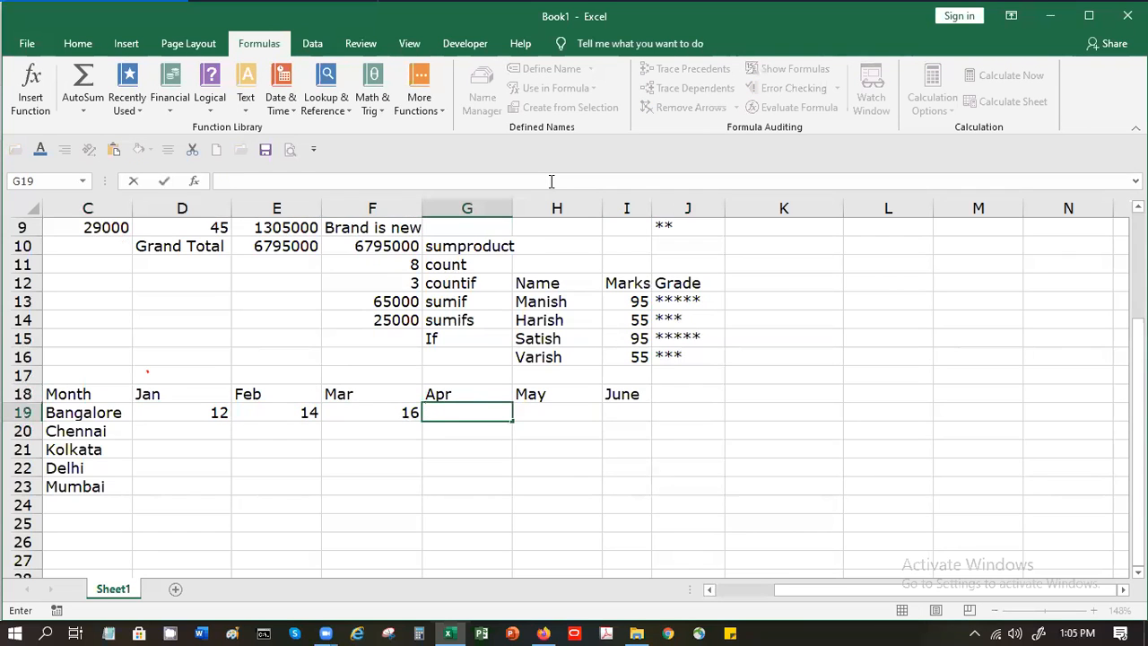
text(26)
key(Tab)
text(28)
key(Tab)
text(30)
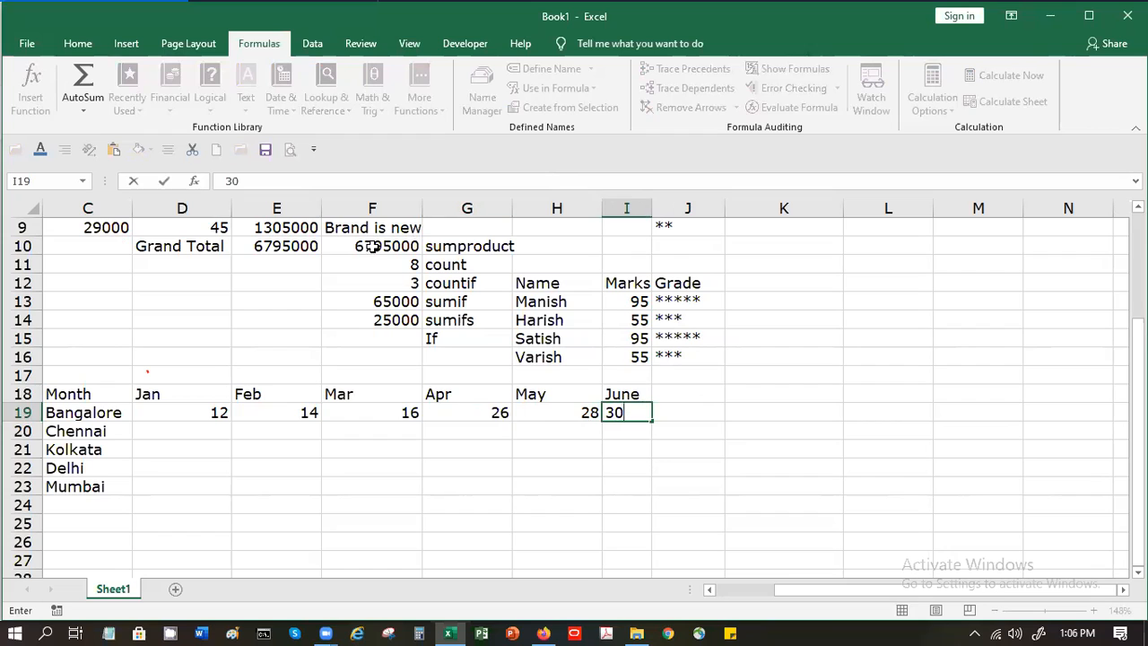
- Select the range D19:I23, covering all five cities from January to June
click(192, 413)
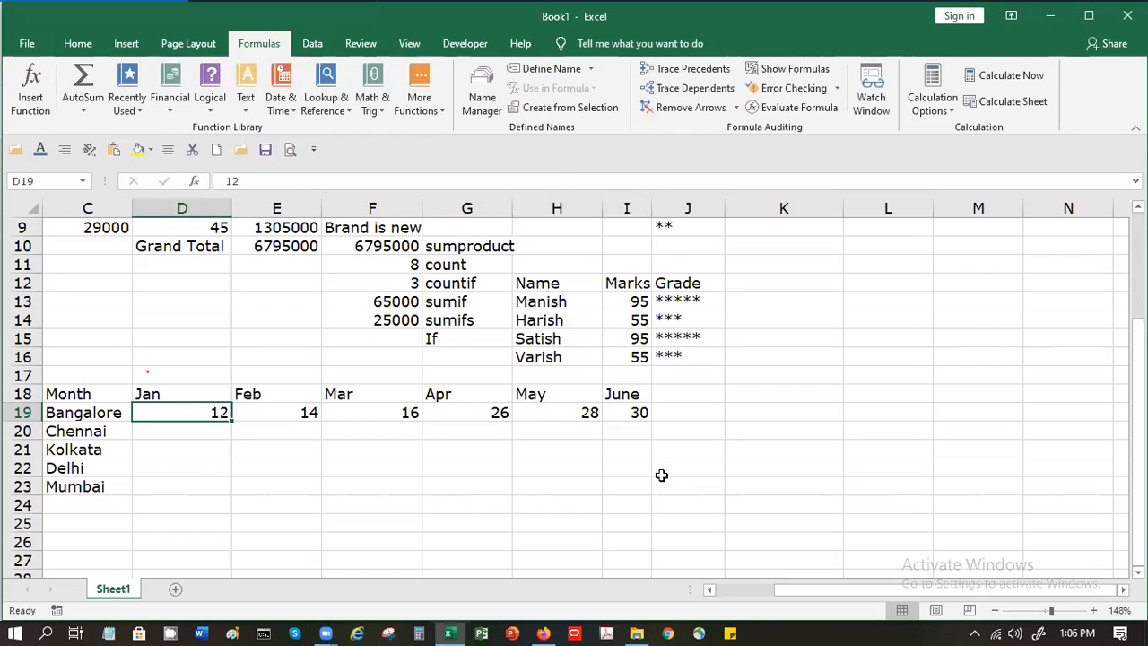
shift+click(630, 504)
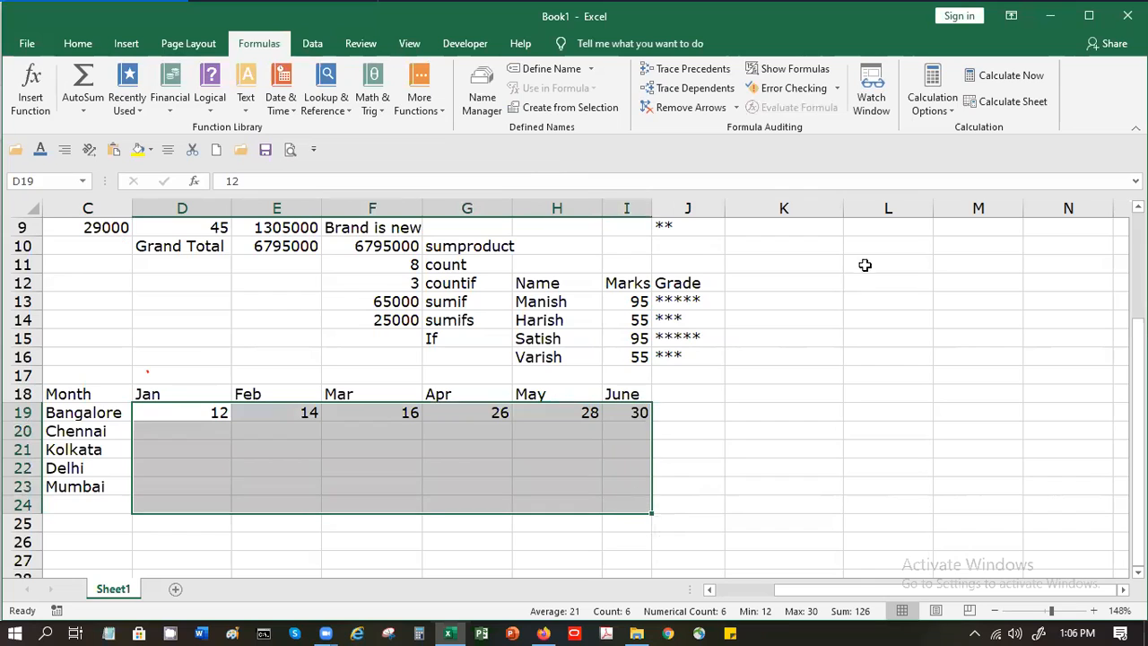
shift+click(627, 487)
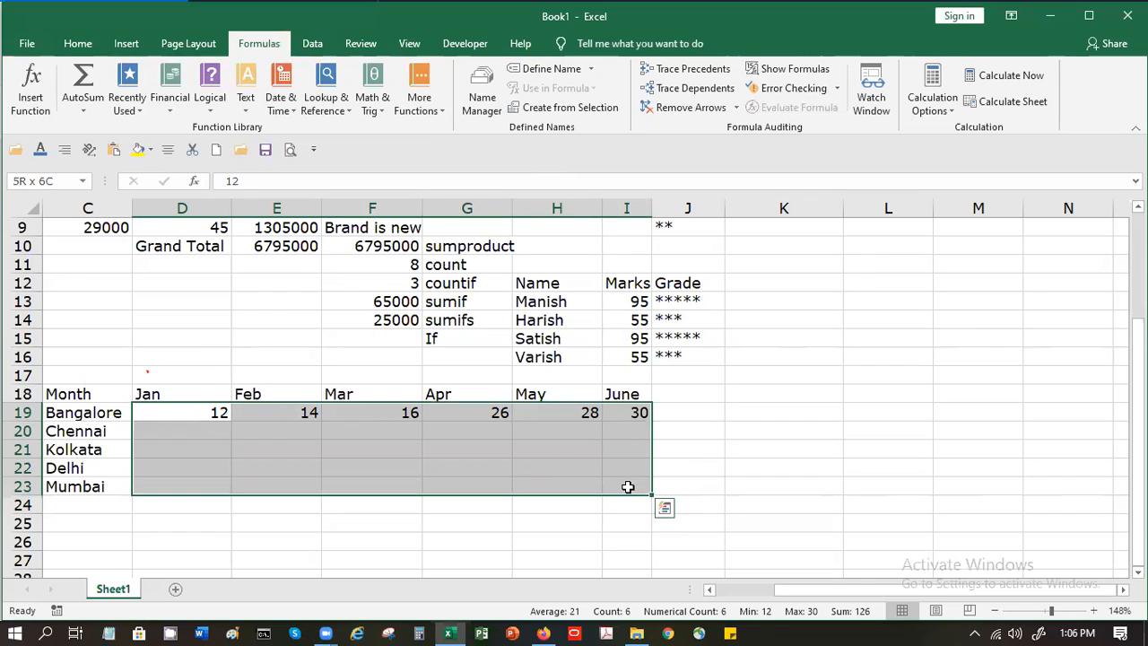
- Try to fill D19:I23 with a linear series in rows using step value 1, and undo the fill
click(77, 43)
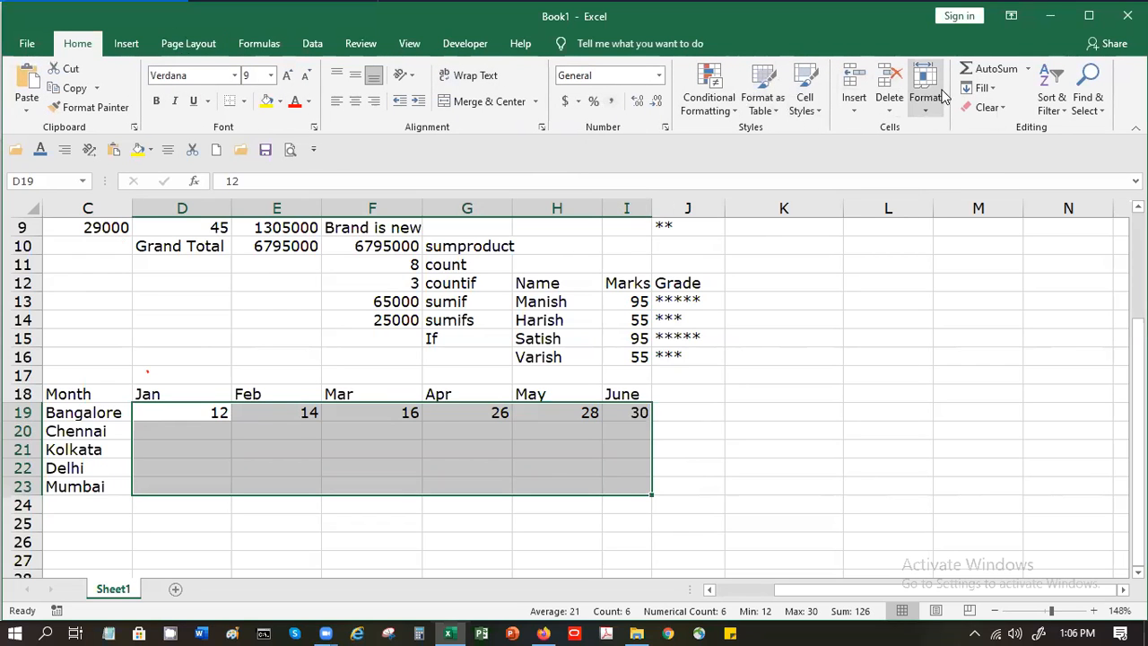
click(980, 87)
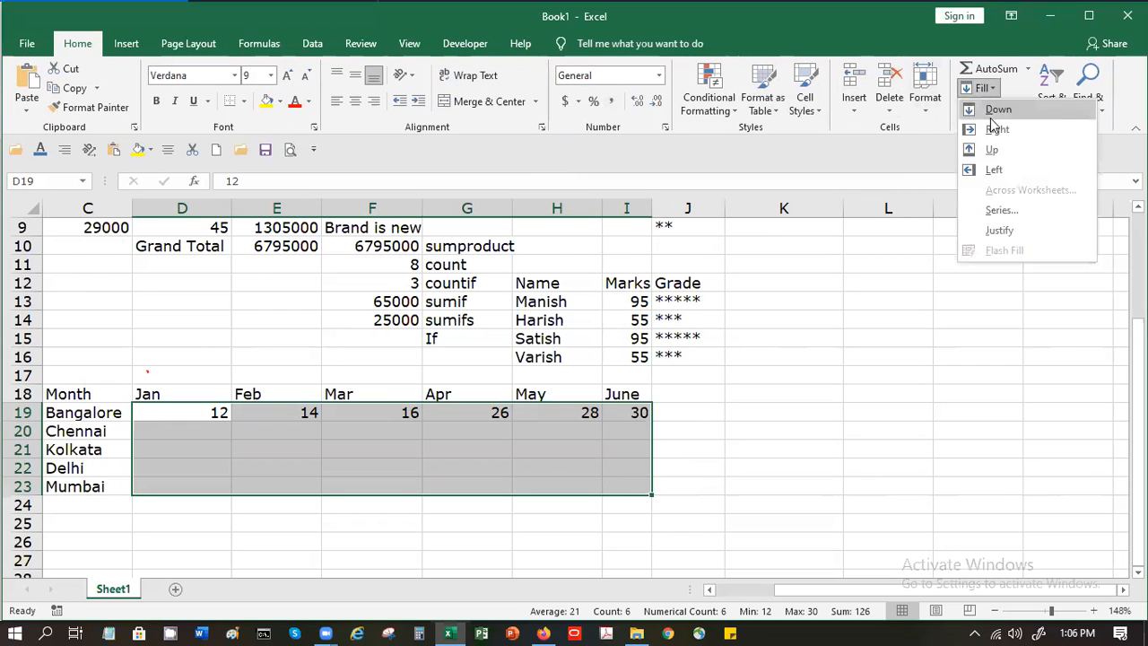
click(1001, 210)
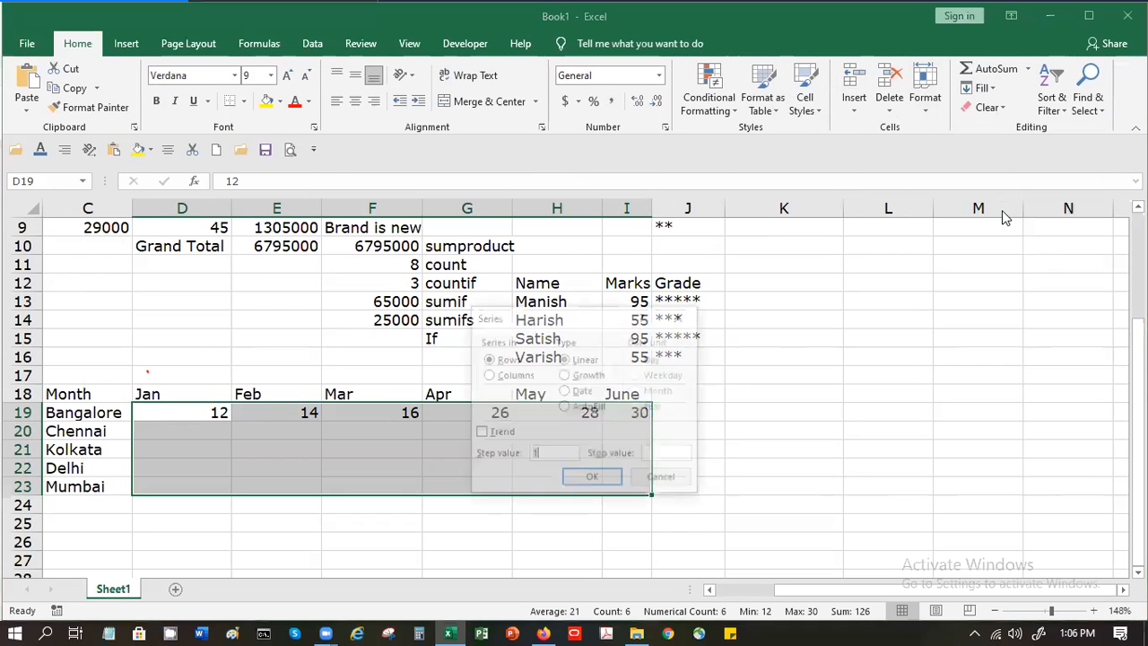
click(593, 478)
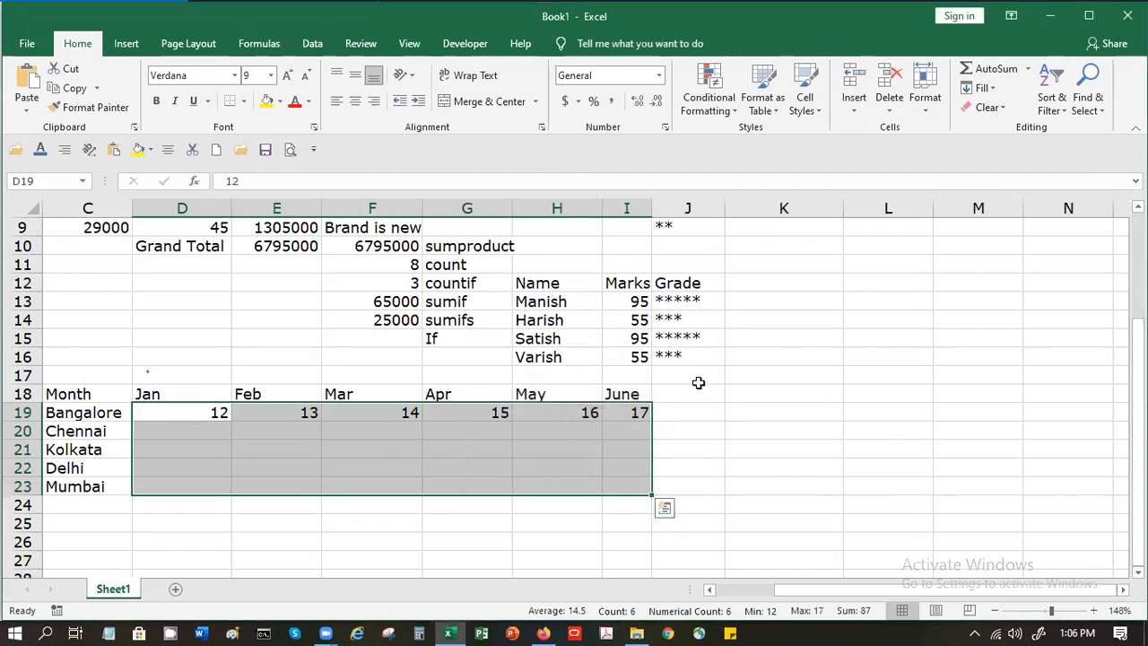
key(ctrl+z)
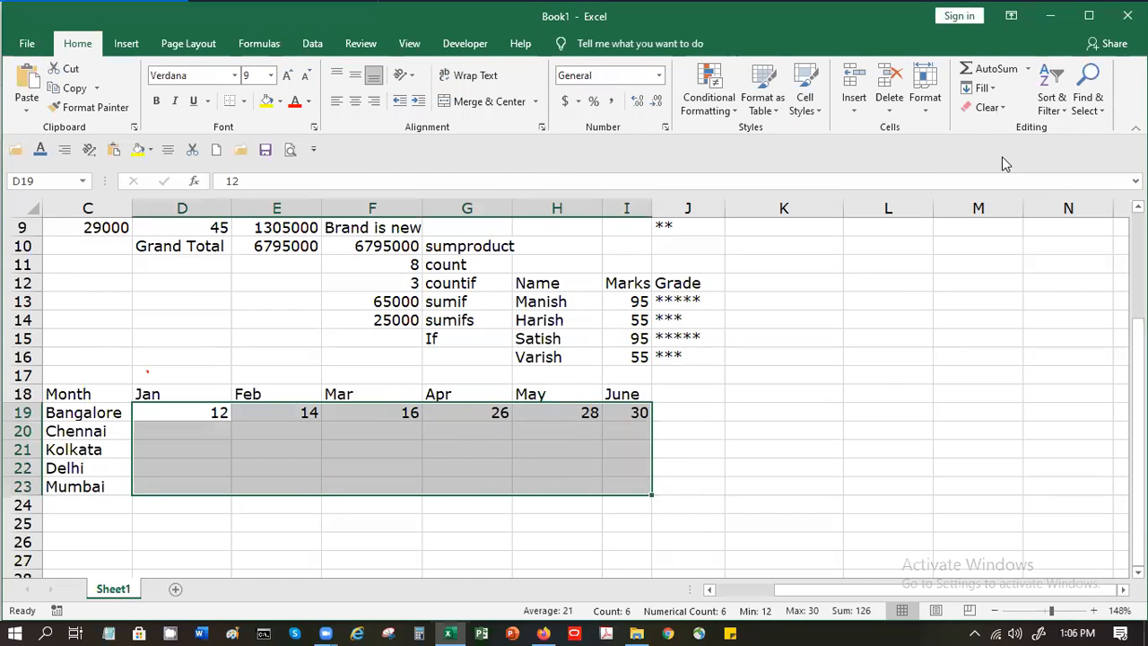
- Fill D19:I23 with a linear series in columns using step value 1
click(982, 88)
click(991, 208)
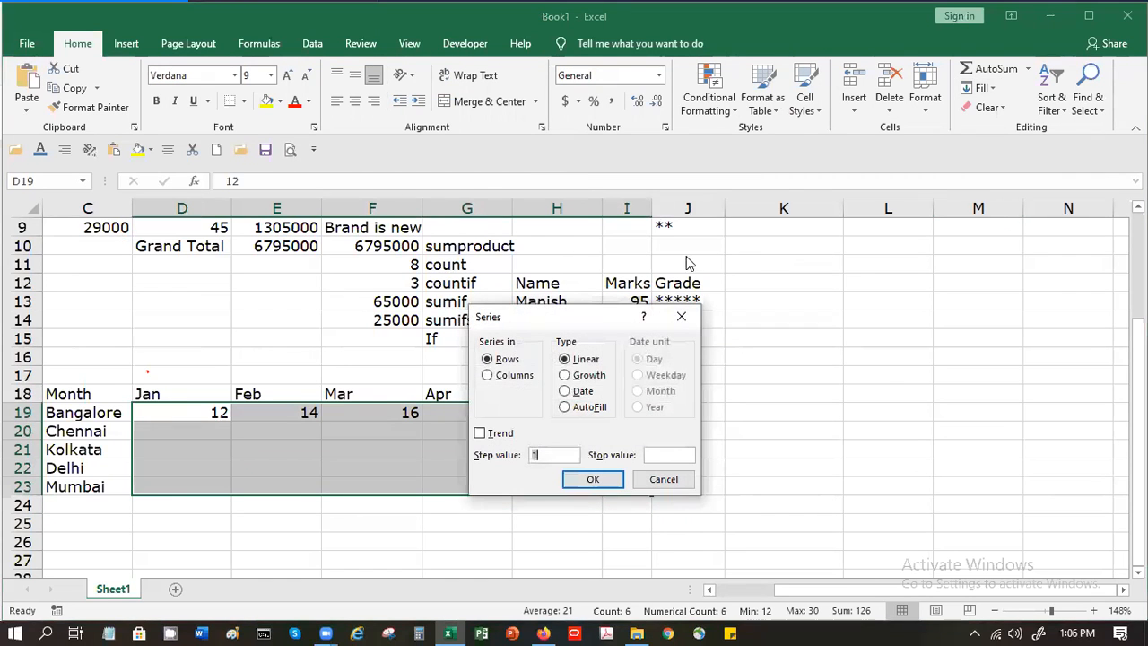
click(511, 375)
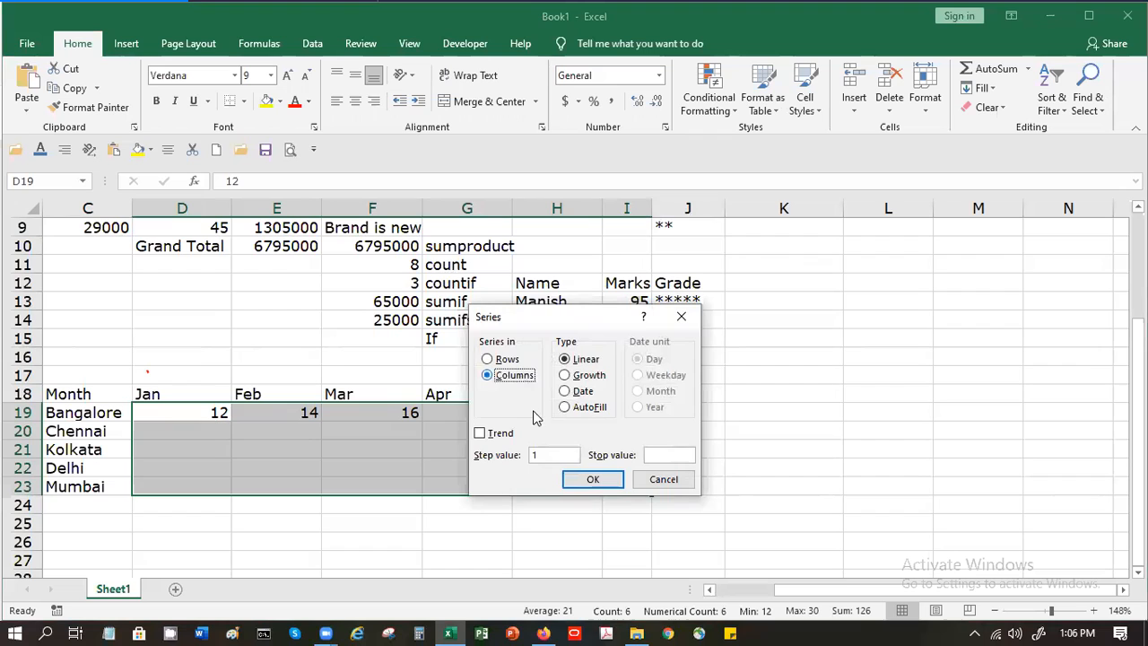
click(571, 476)
click(367, 481)
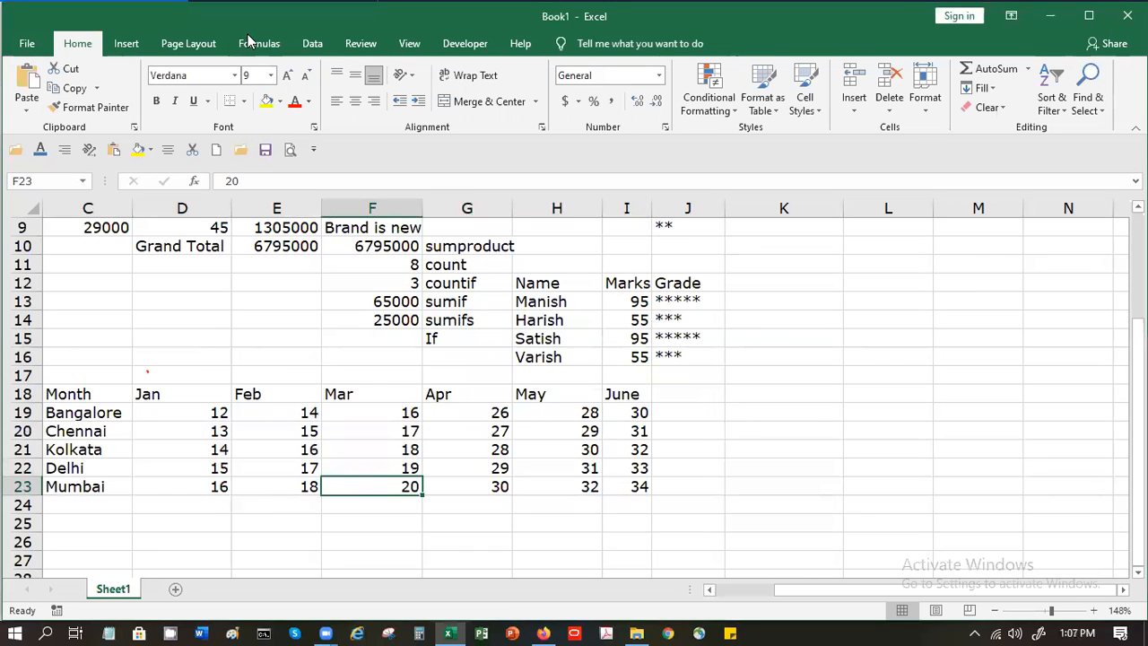
- Enter the label City in C25 and Bangalore as its value in D25
key(Return)
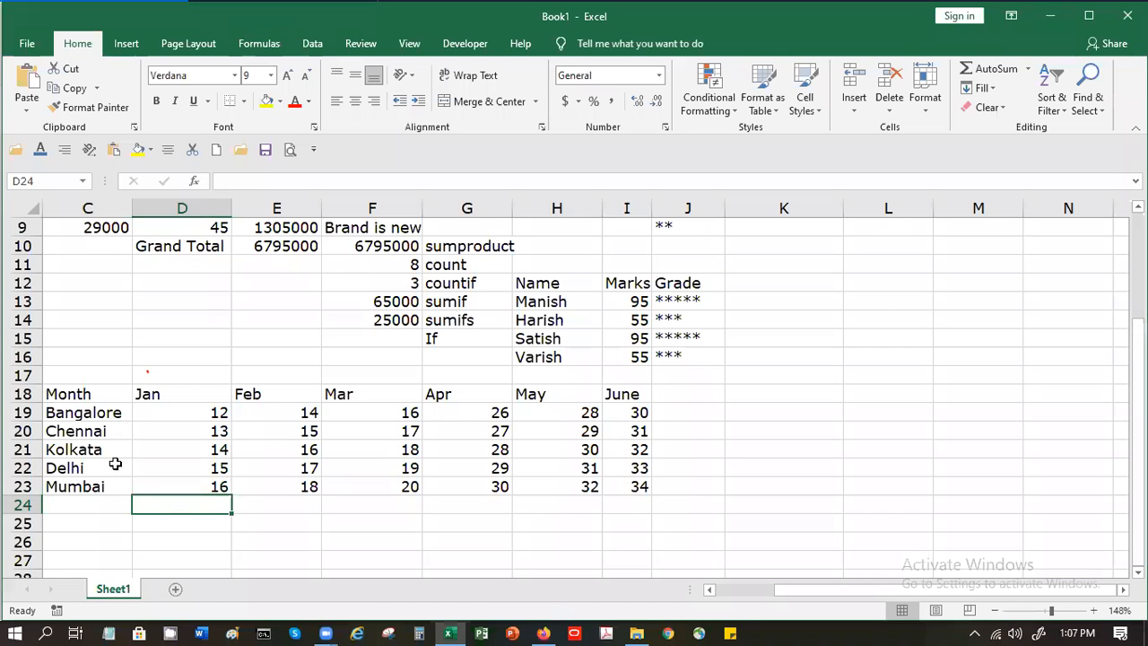
key(Down)
key(Left)
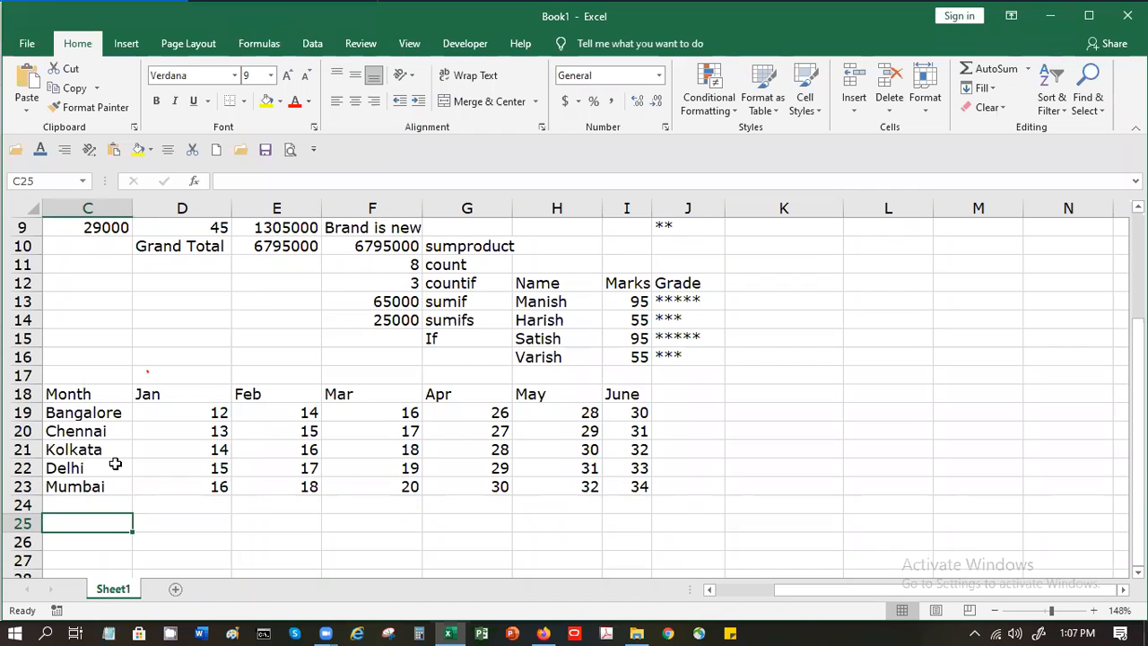
text(vl)
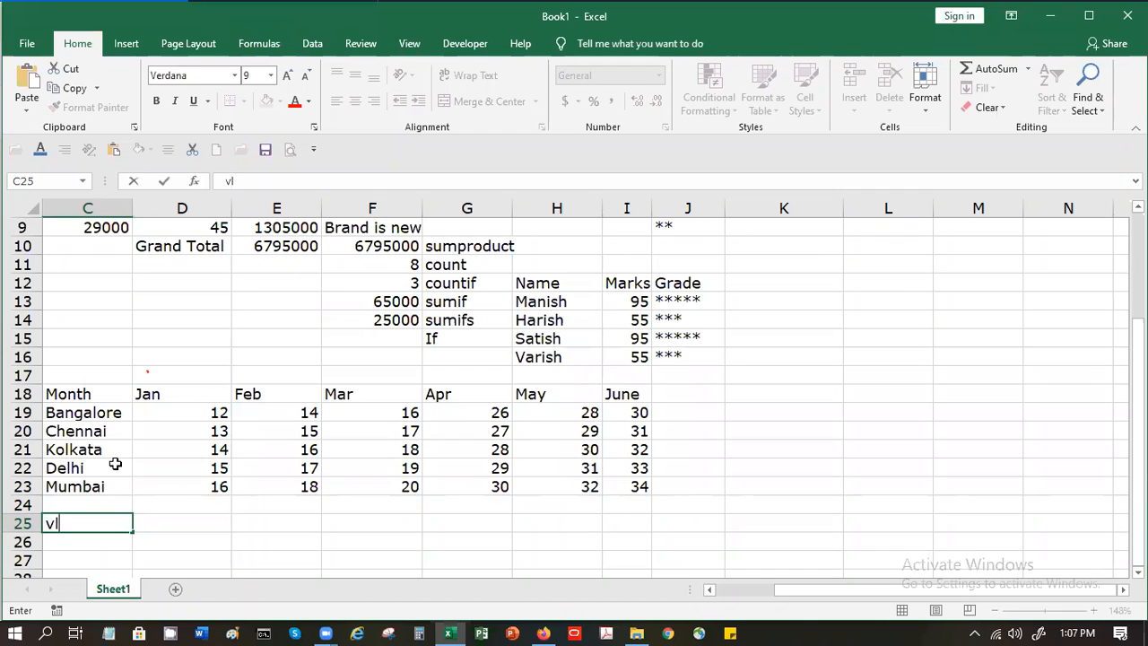
key(BackSpace)
key(BackSpace)
text(City)
key(Tab)
text(Ban)
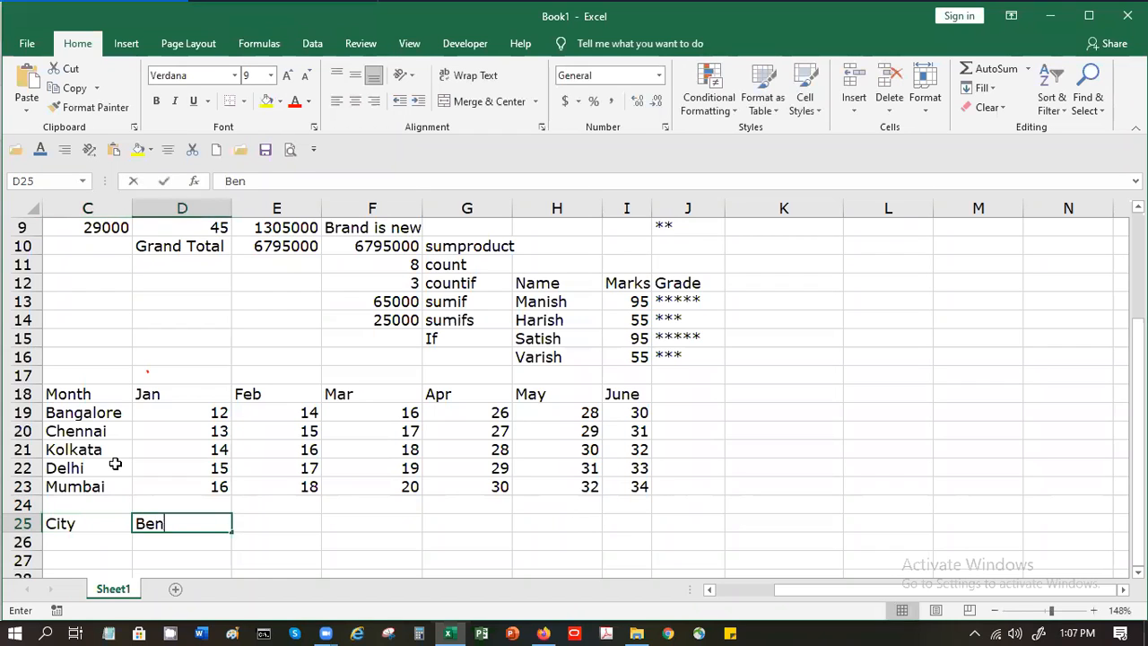
key(BackSpace)
key(BackSpace)
text(angalore)
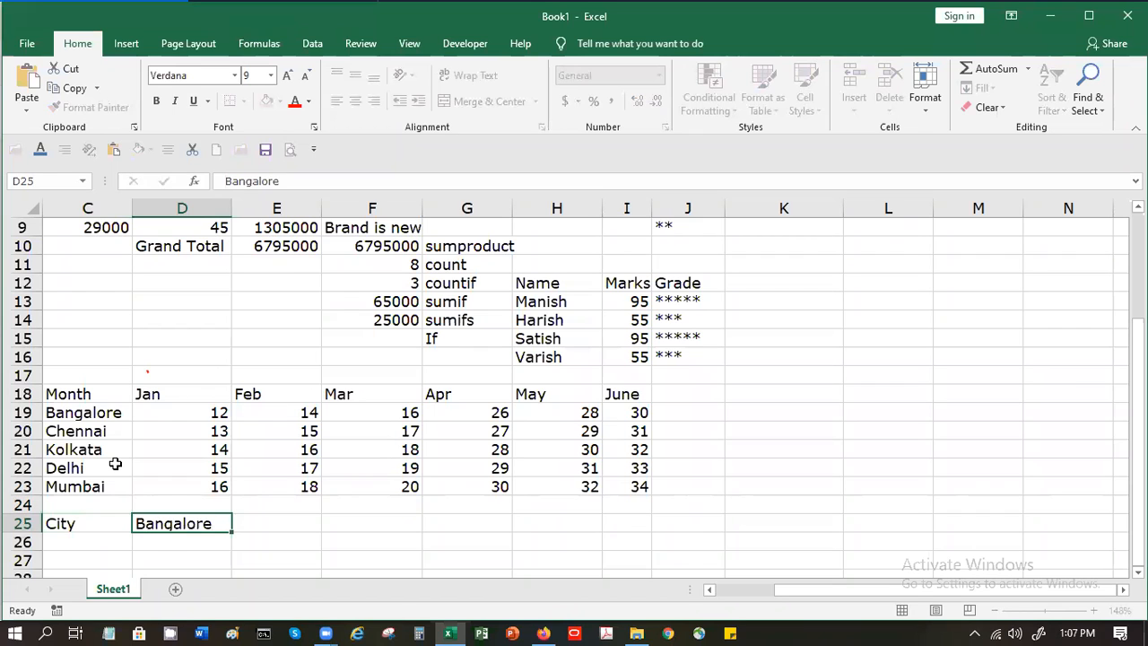
- Enter the label Month in C26 with Mar in D26, and the label Temp in C27
key(Return)
text(Month)
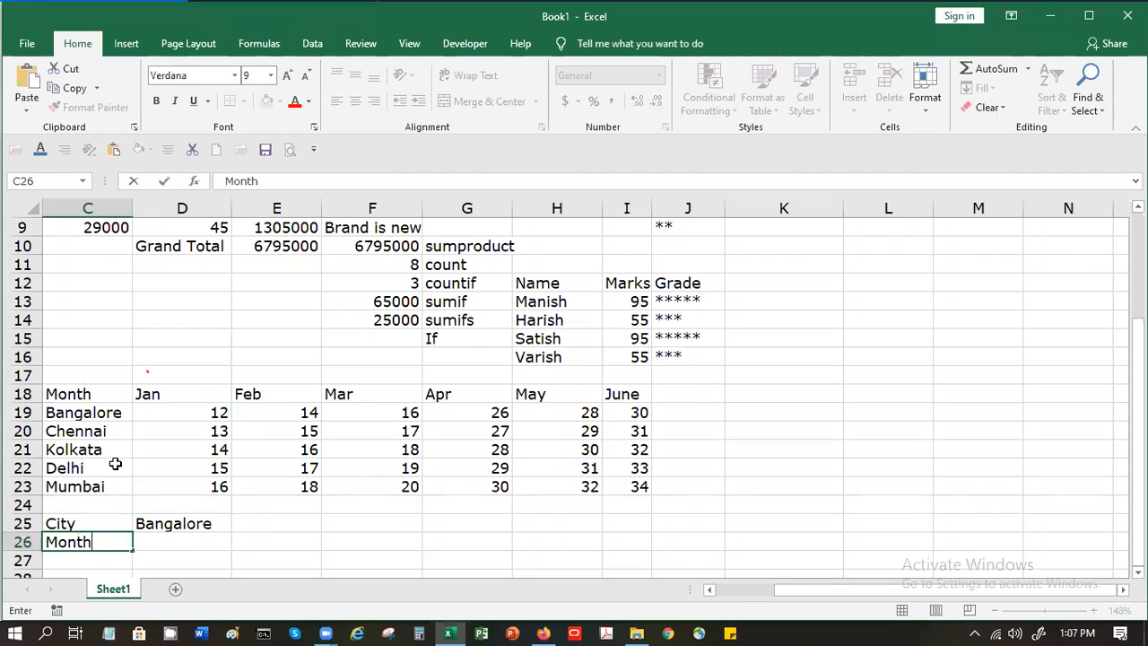
key(Tab)
text(A)
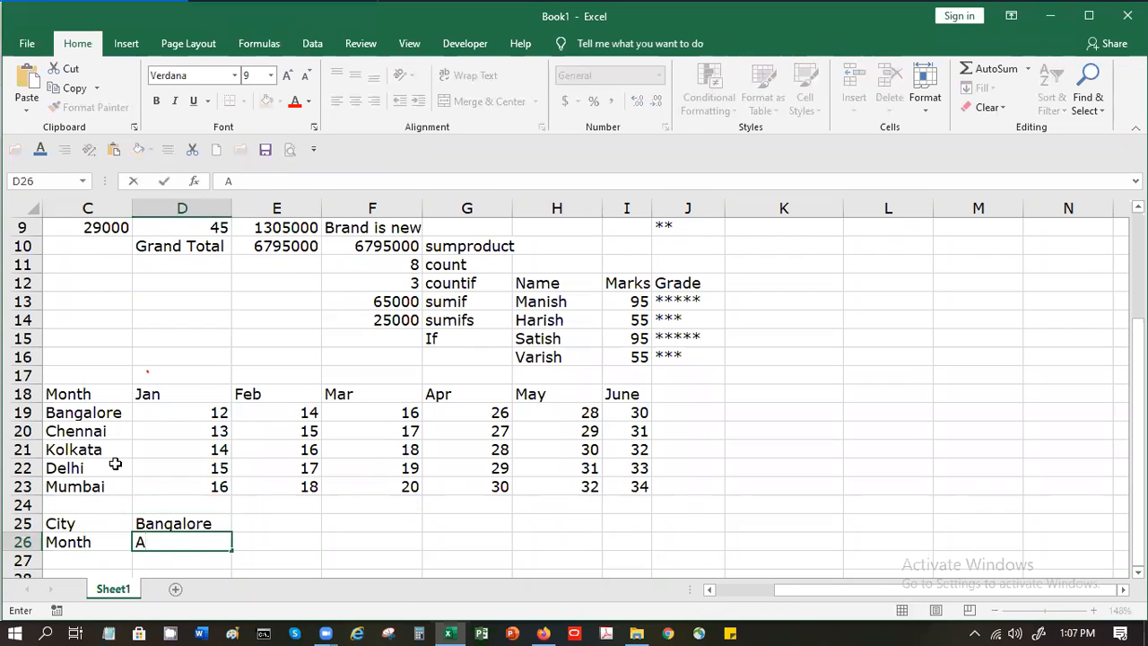
key(BackSpace)
text(Mar)
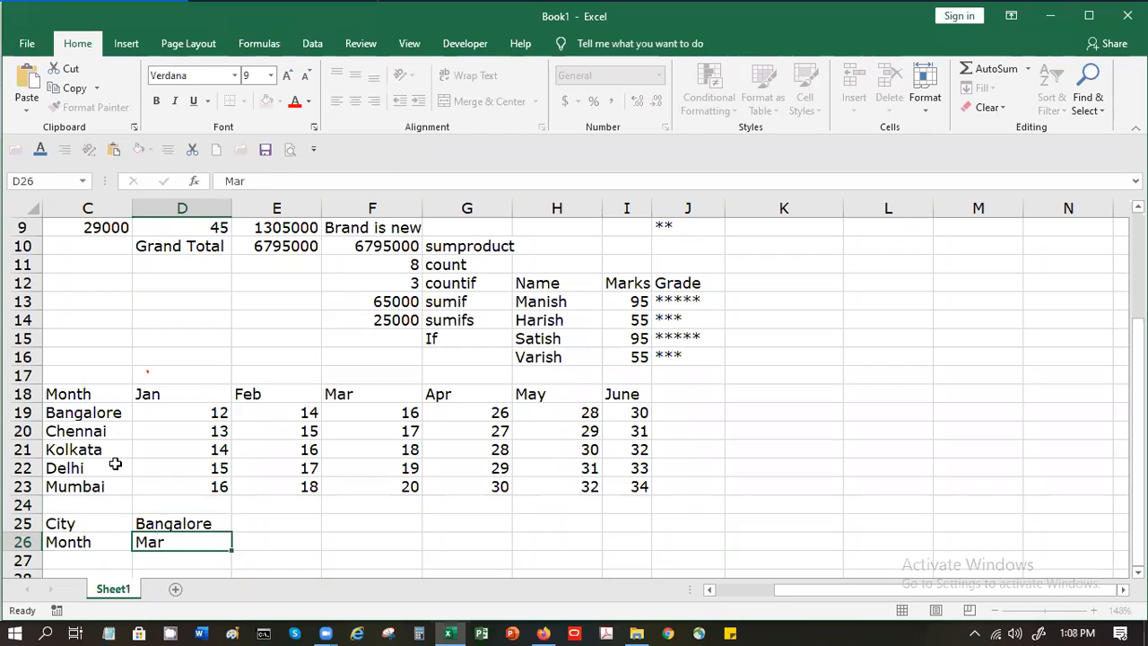
key(Return)
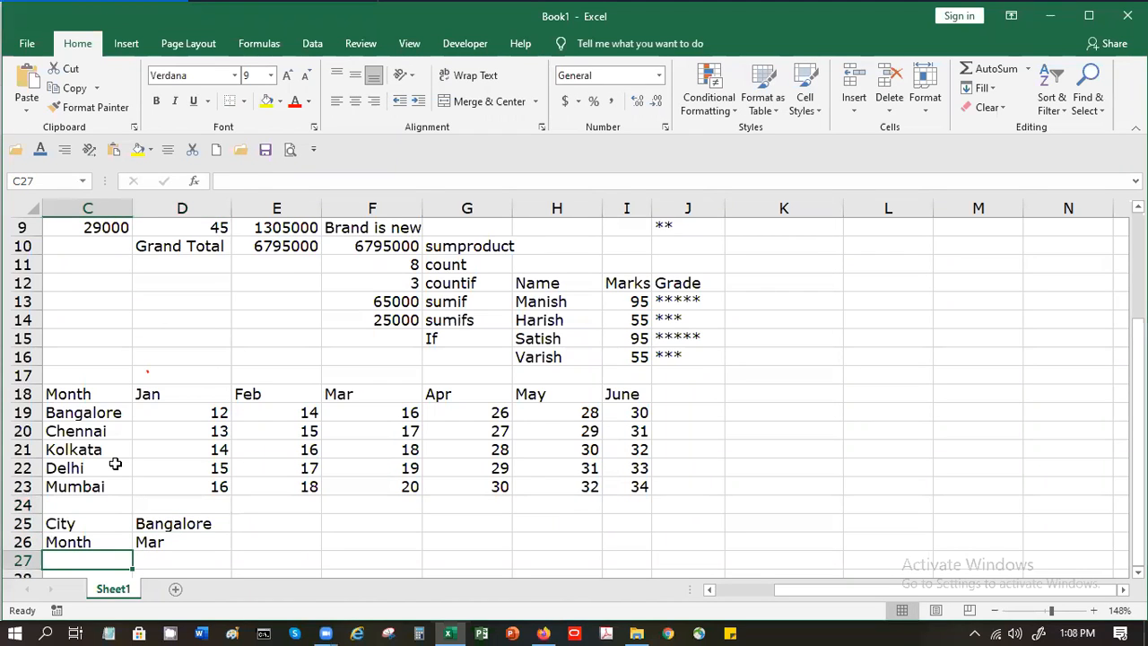
text(Temp)
key(Tab)
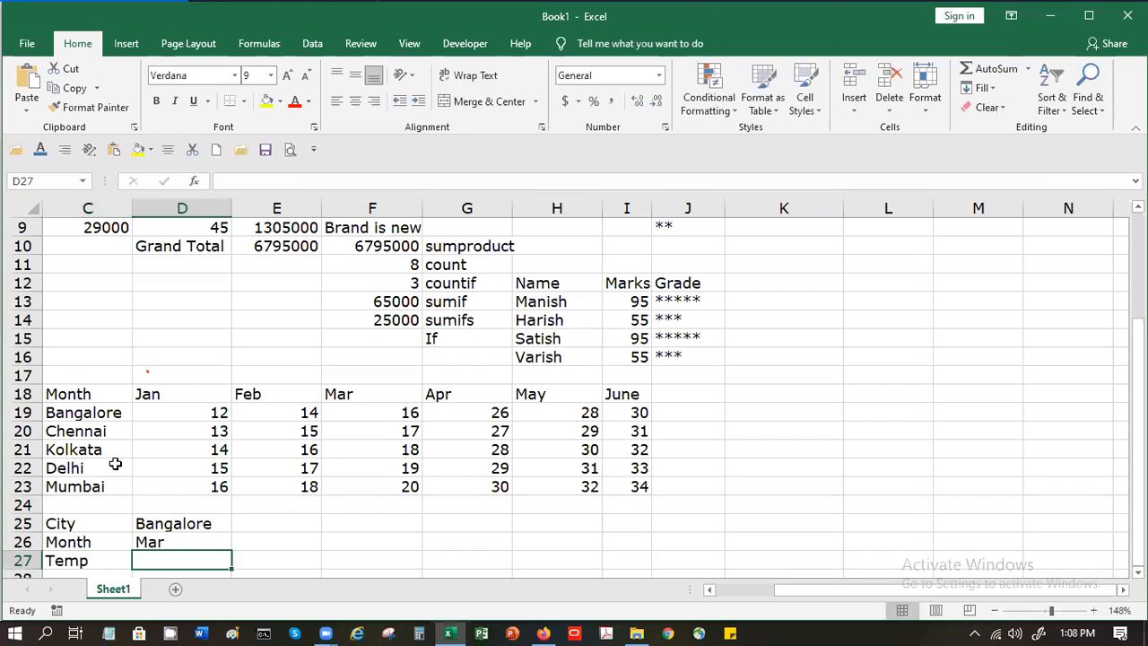
- Look up Bangalore's March temperature in D27 with =VLOOKUP(D25,C19:I23,4,FALSE), and review the formula
text(=vl)
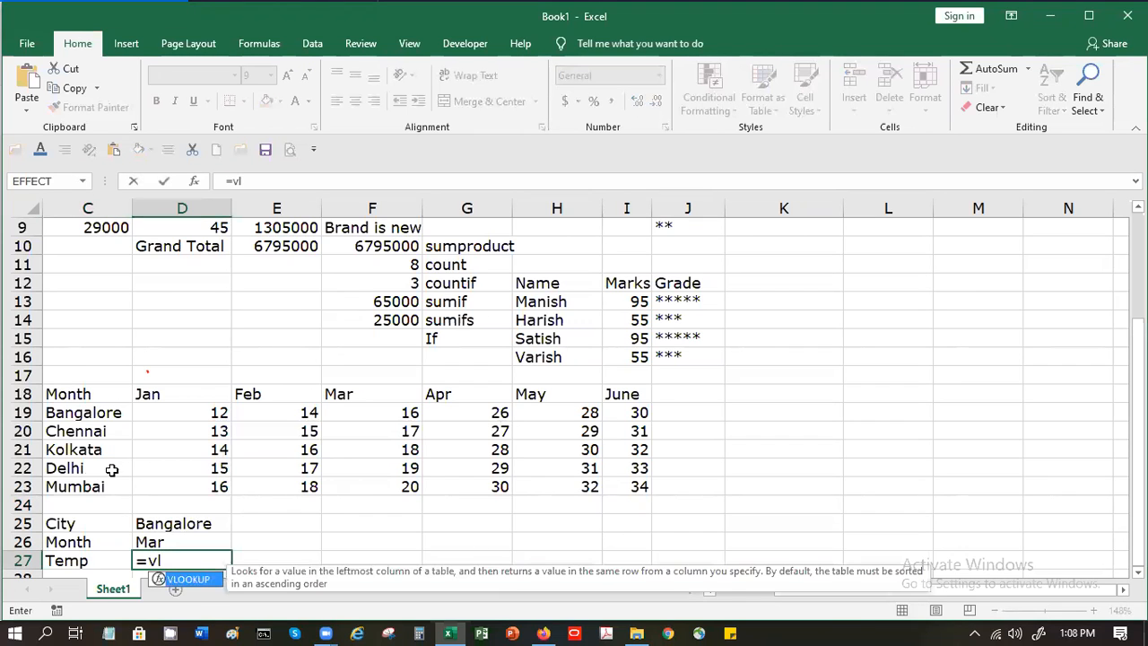
double_click(185, 578)
click(173, 525)
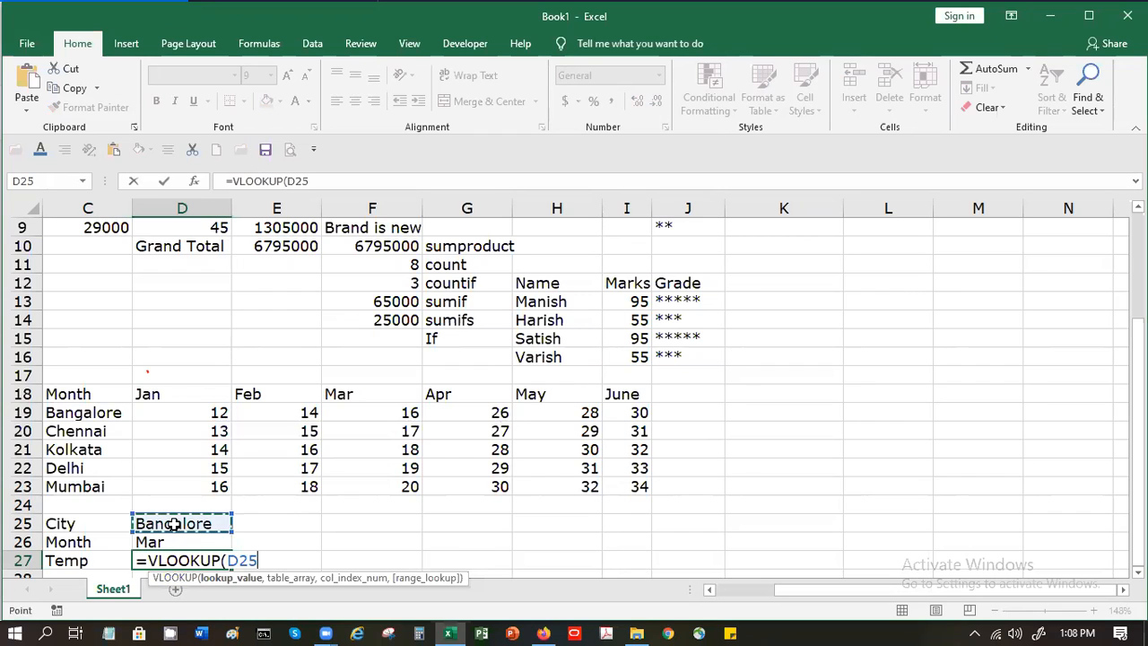
text(,)
drag(97, 418, 618, 486)
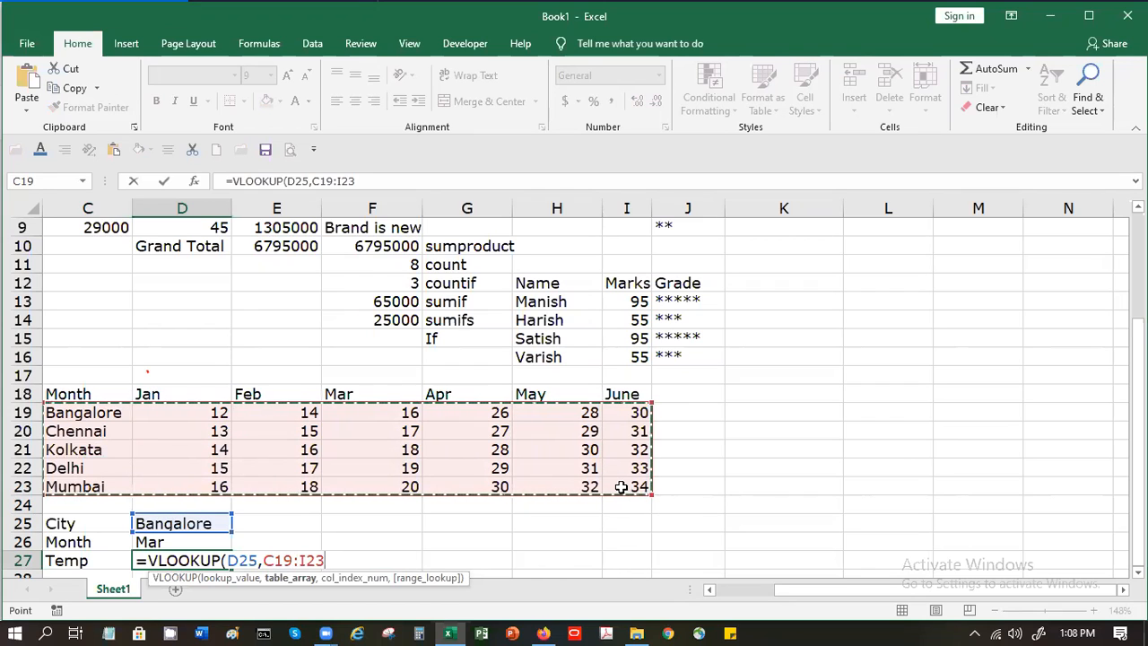
text(,)
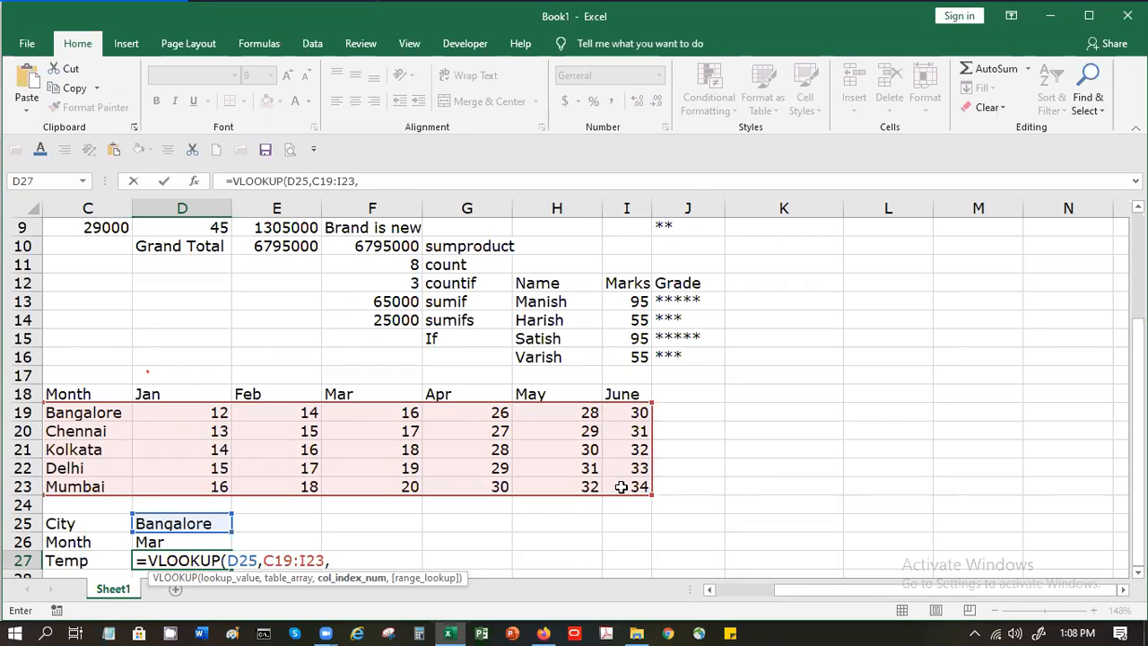
text(4,)
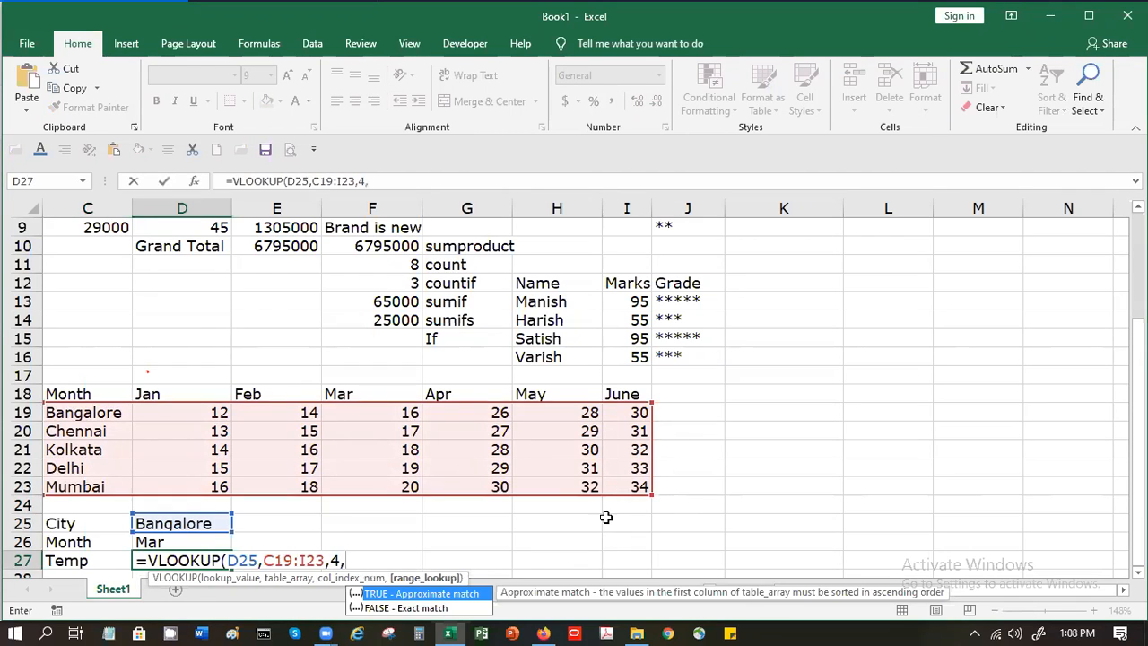
double_click(453, 608)
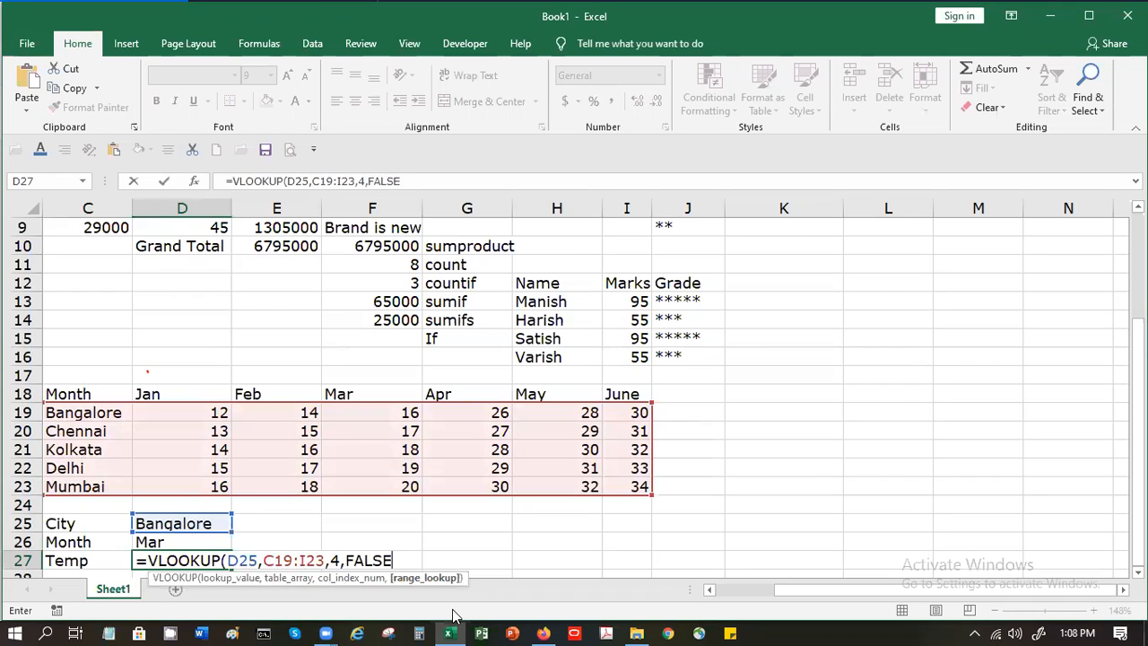
text())
key(Return)
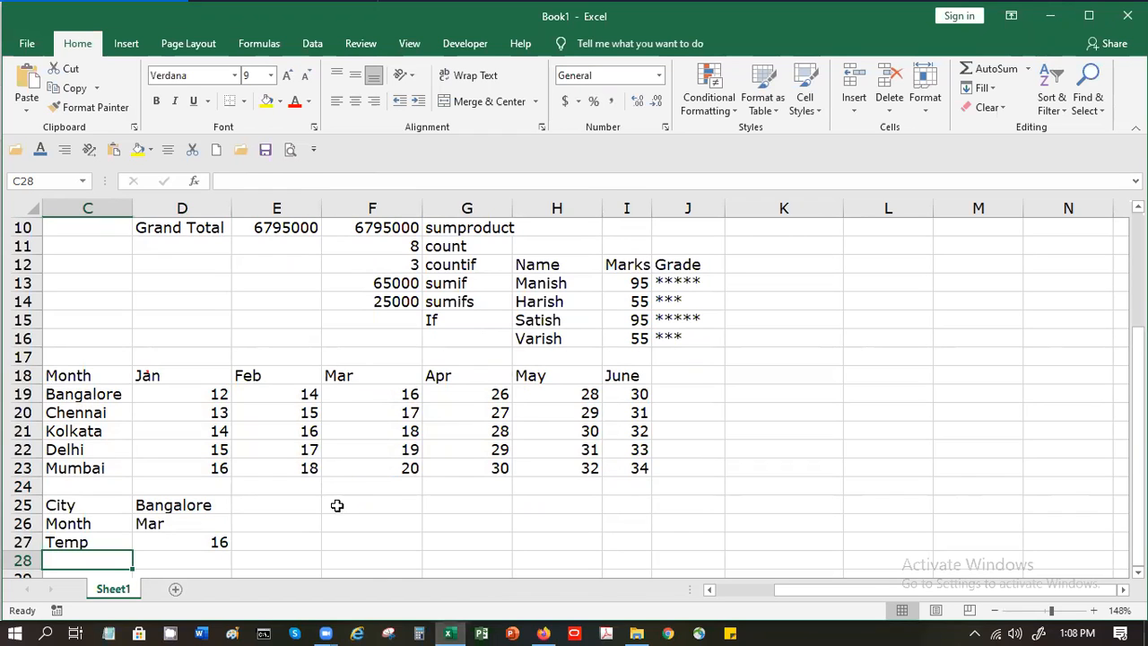
click(184, 544)
double_click(187, 543)
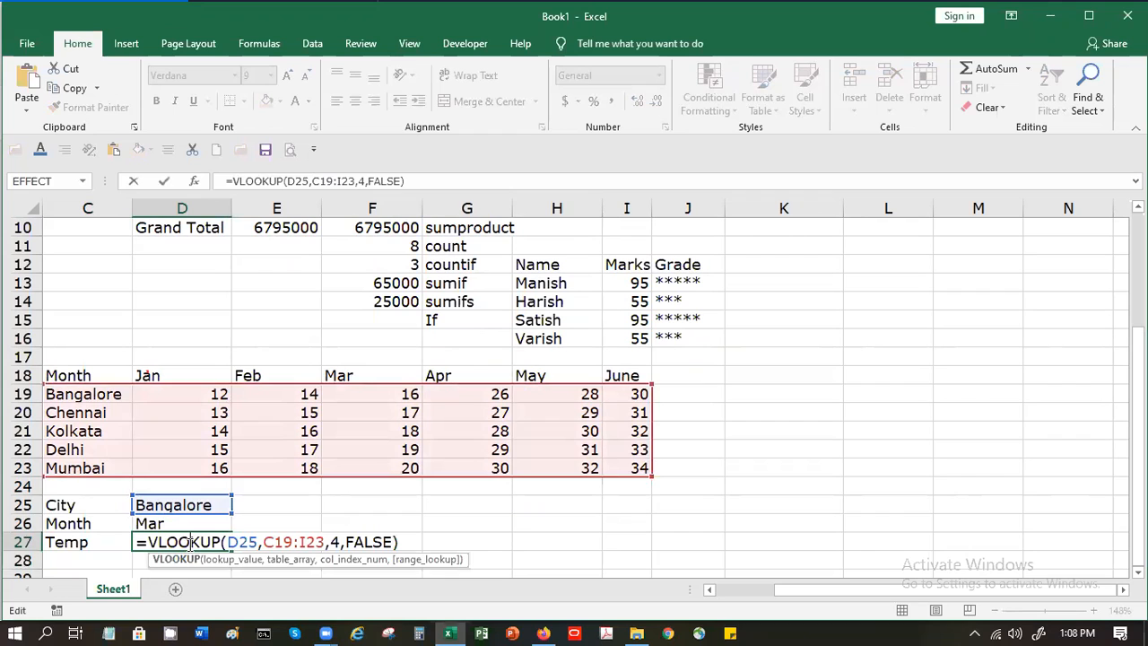
key(Escape)
- Enter Chennai as the second lookup city in E25 and May as its month in E26
key(Up)
key(Up)
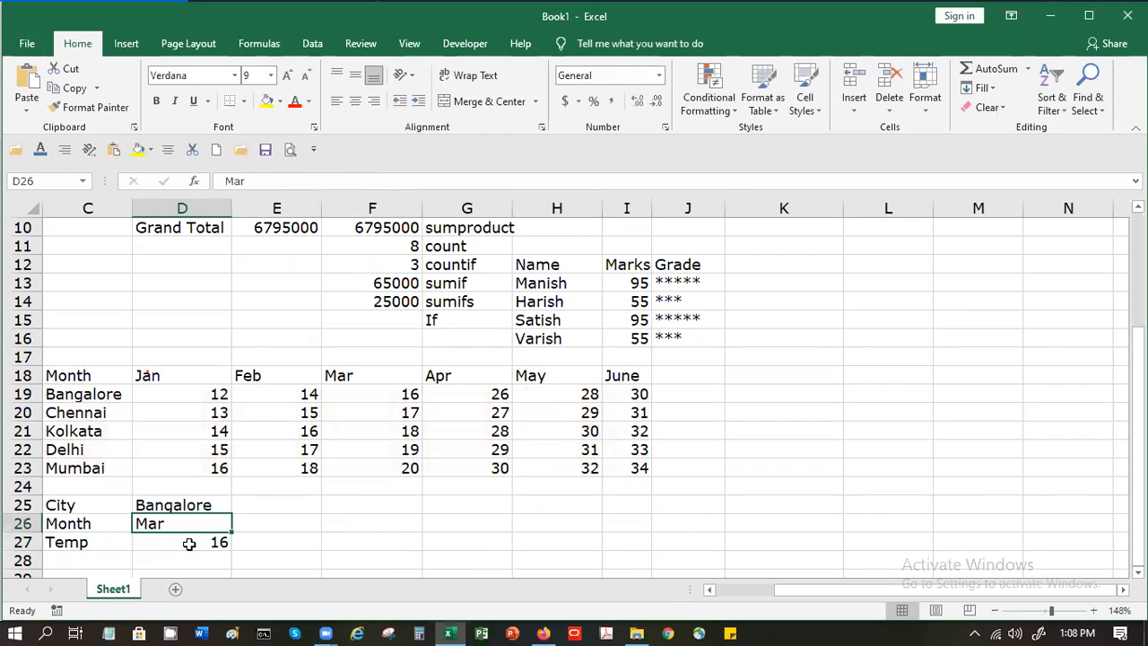
key(Right)
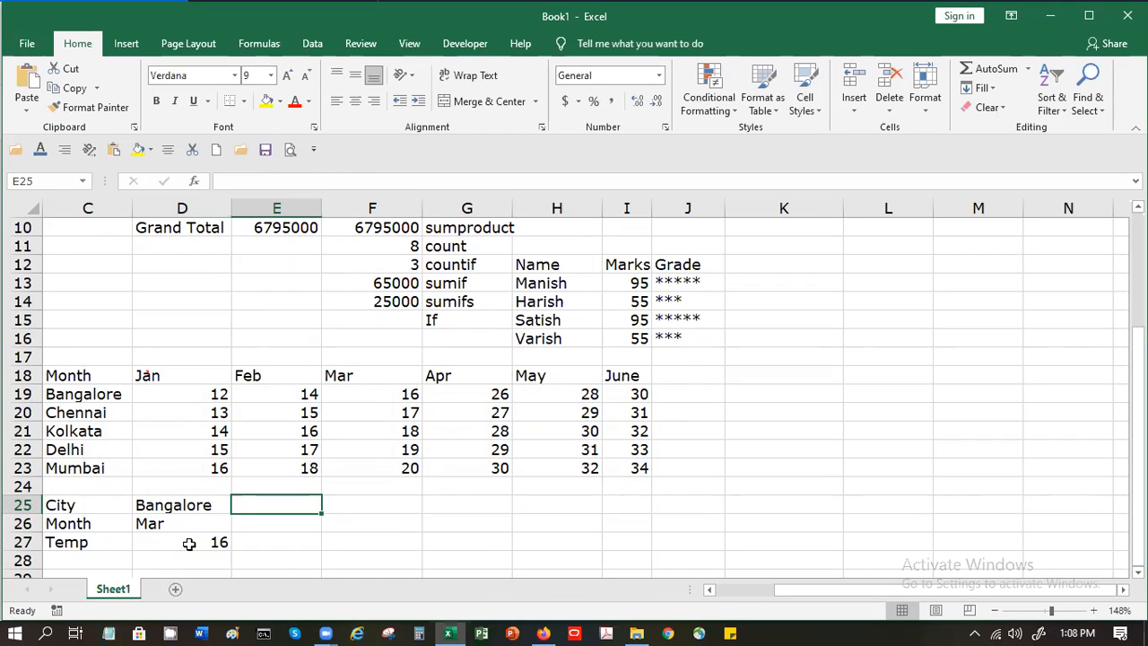
text(Chennai)
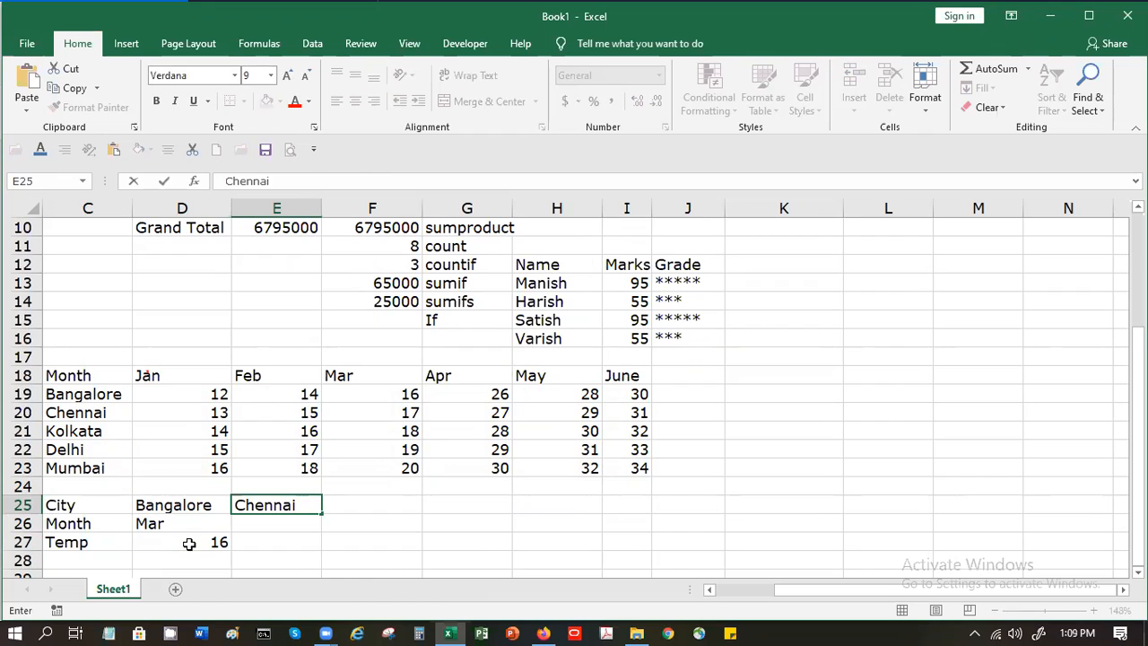
key(Return)
text(May)
key(Return)
- Look up Chennai's May temperature in E27 with =VLOOKUP(E25,C19:I23,6,FALSE)
text(=)
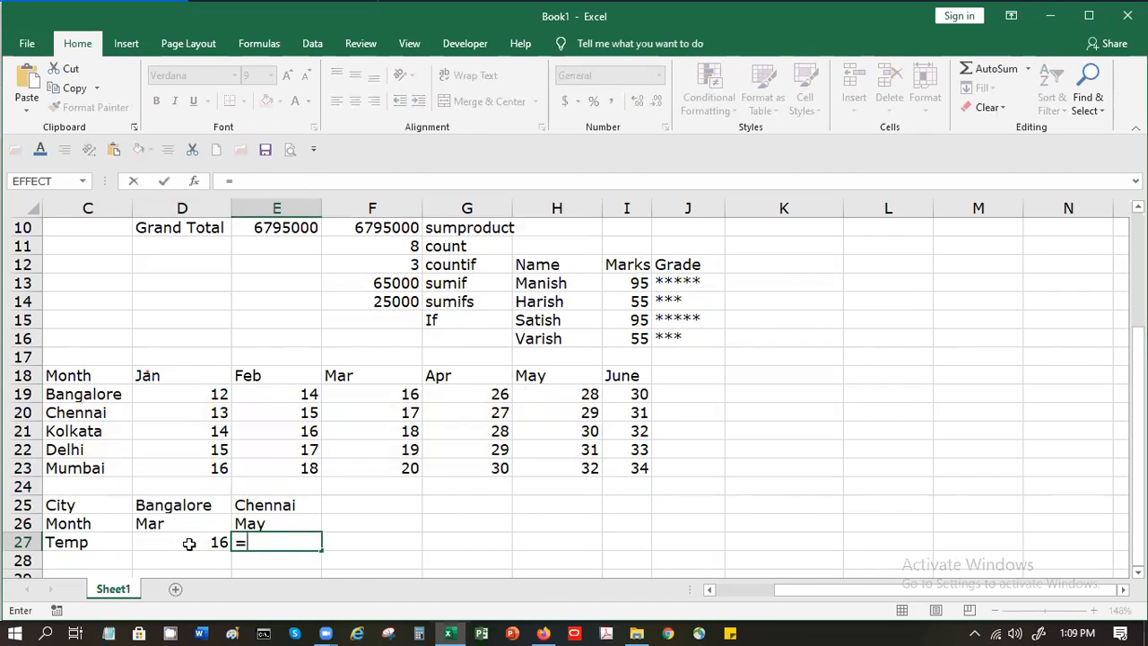
text(vl)
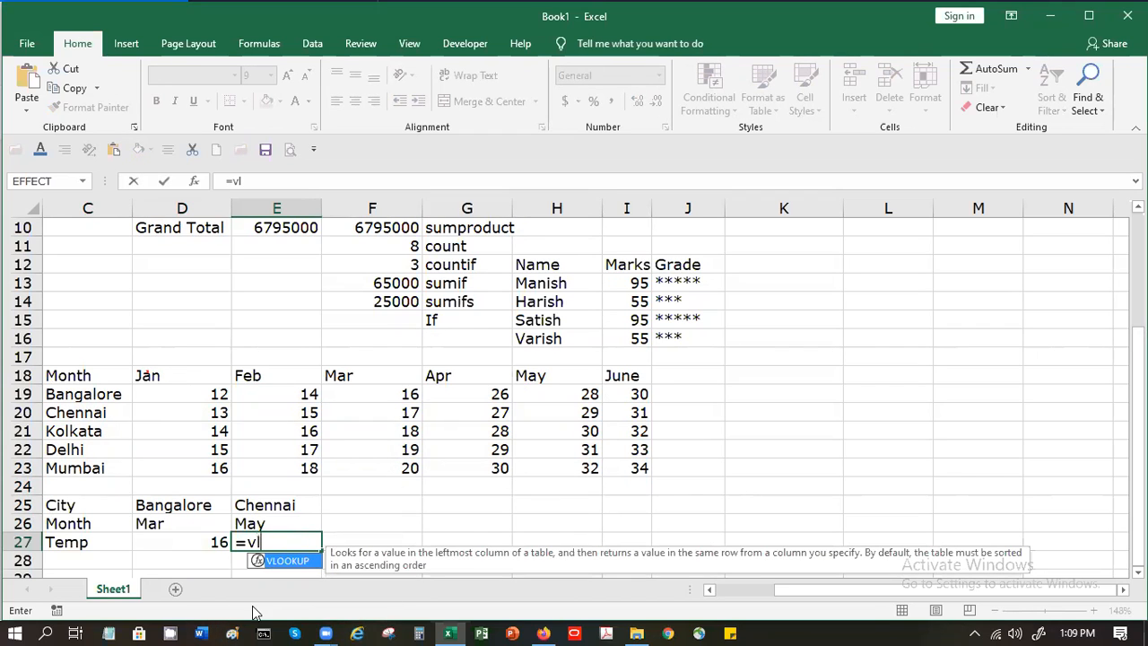
double_click(299, 561)
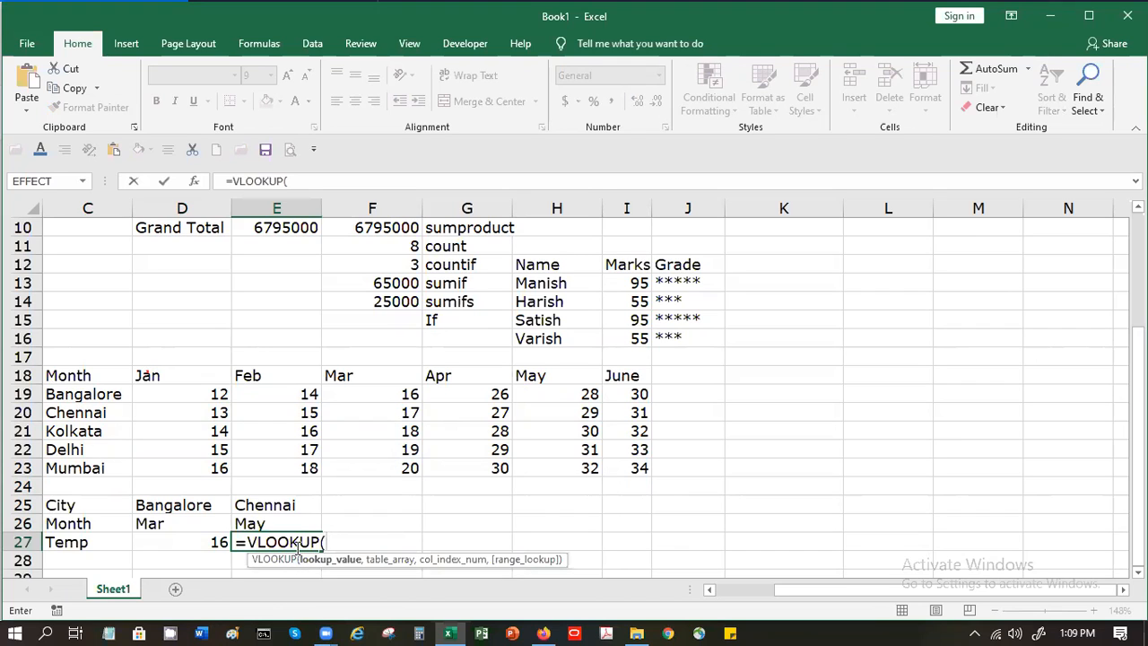
click(291, 506)
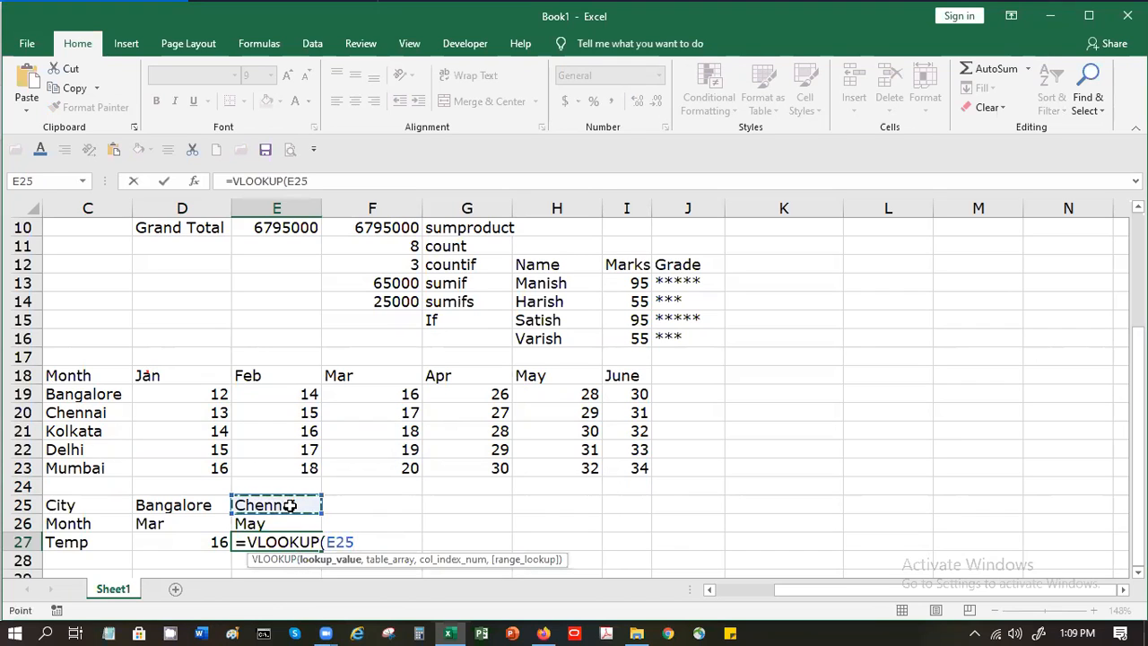
text(,)
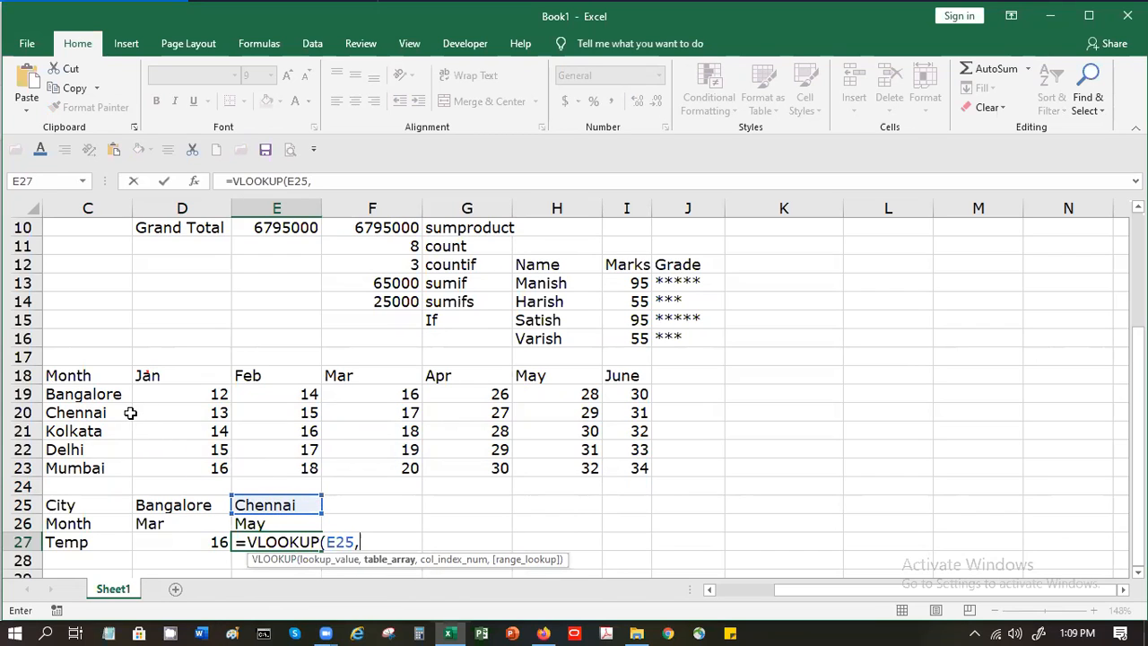
drag(105, 399, 614, 475)
text(,)
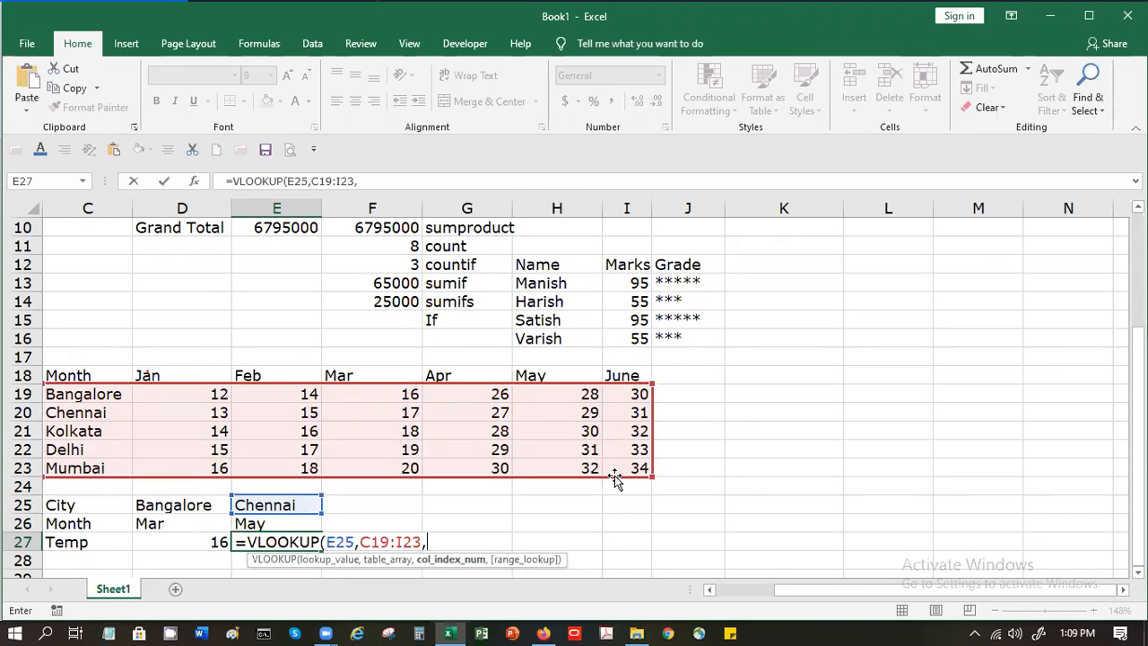
text(6,)
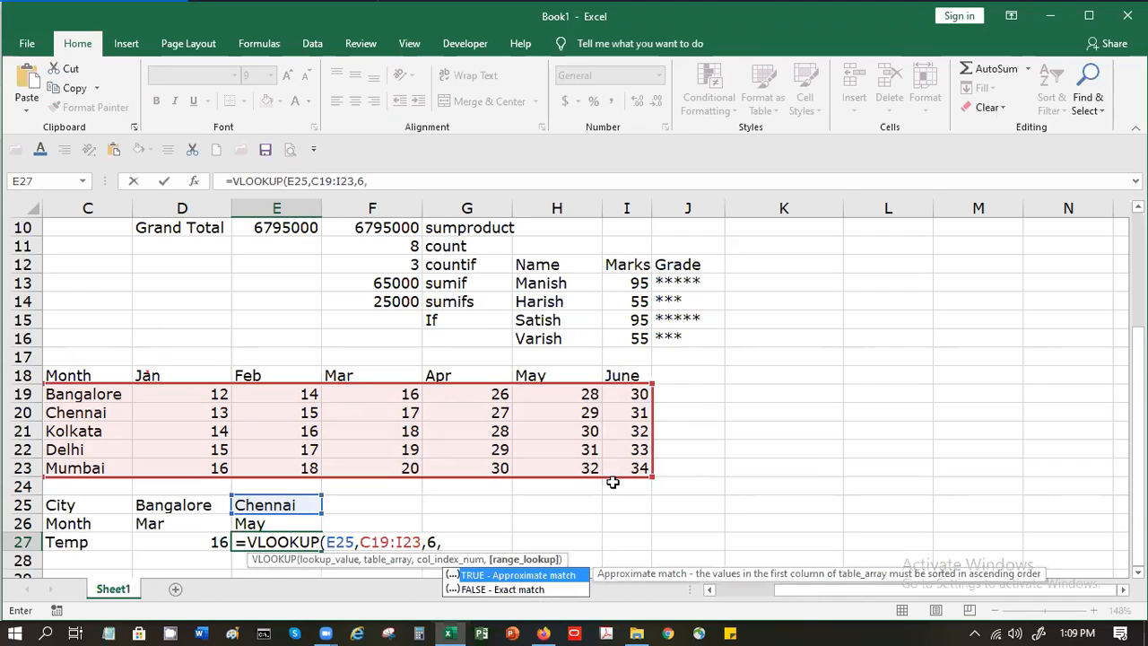
double_click(541, 590)
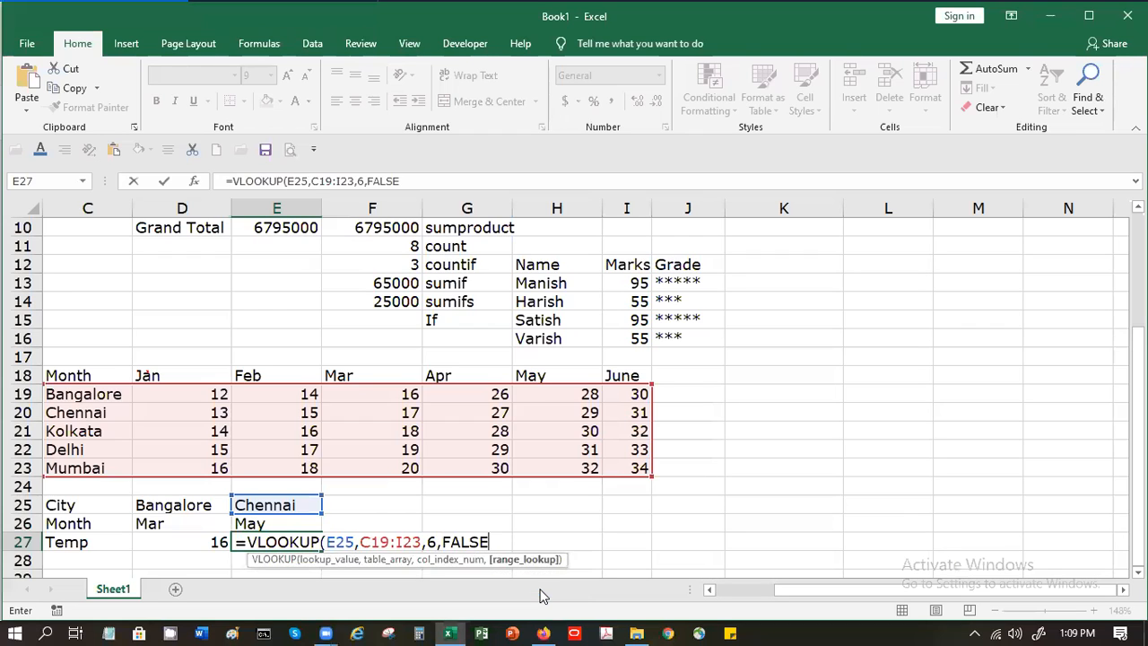
key(Return)
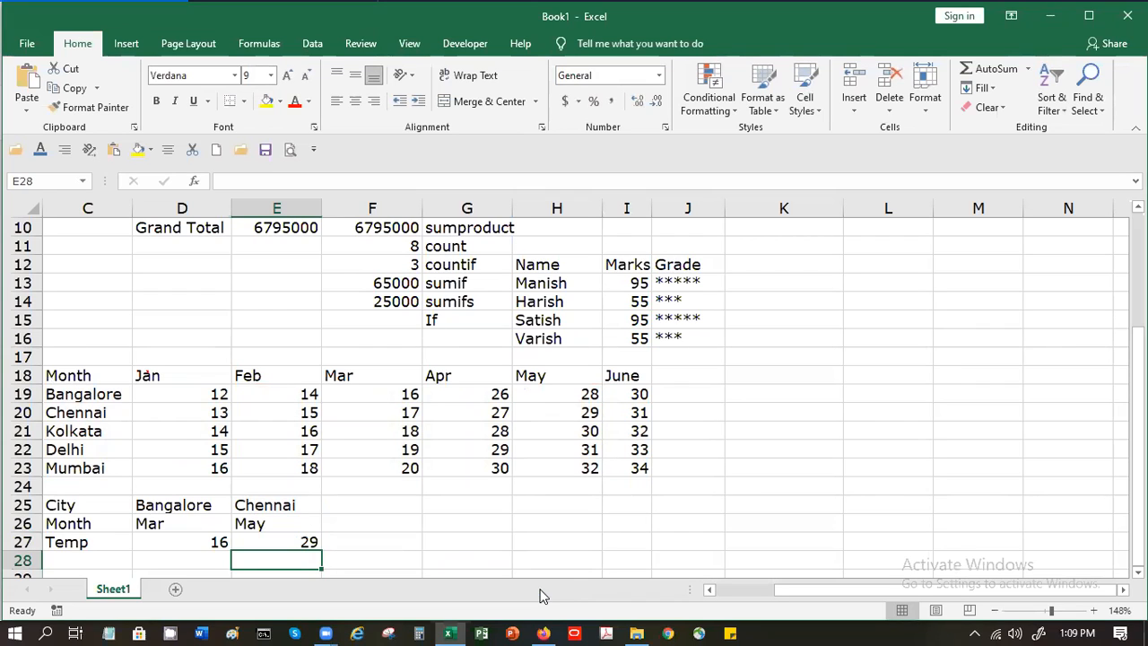
- Enter Delhi as the third lookup city in F25
key(Up)
key(Up)
key(Up)
key(Right)
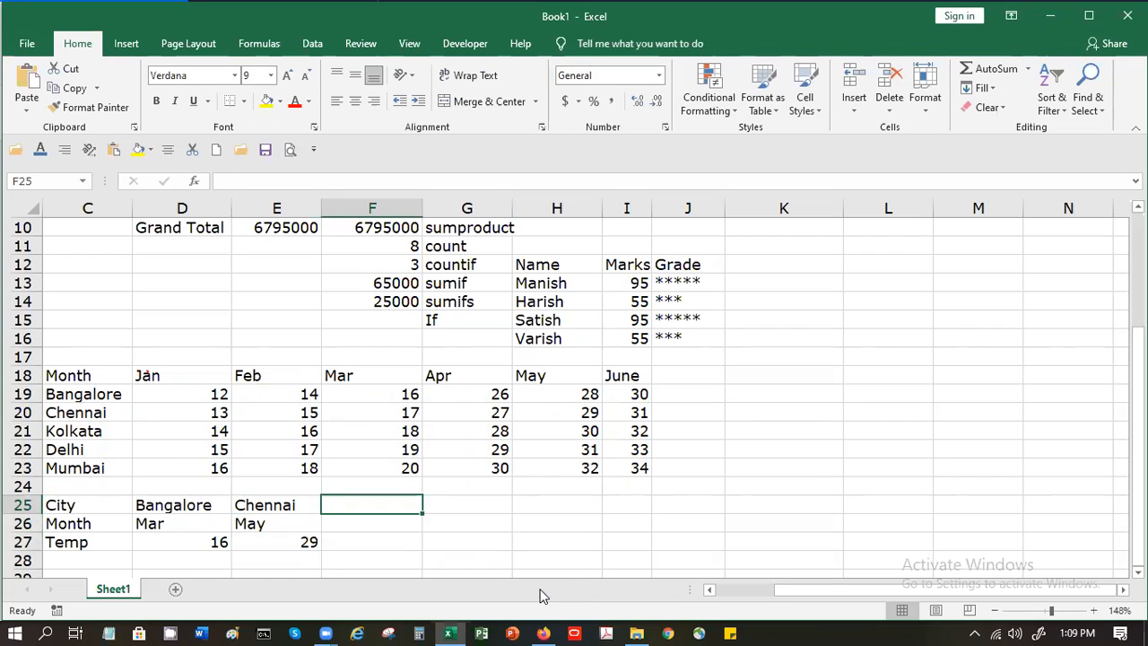
text(Delhi)
key(Tab)
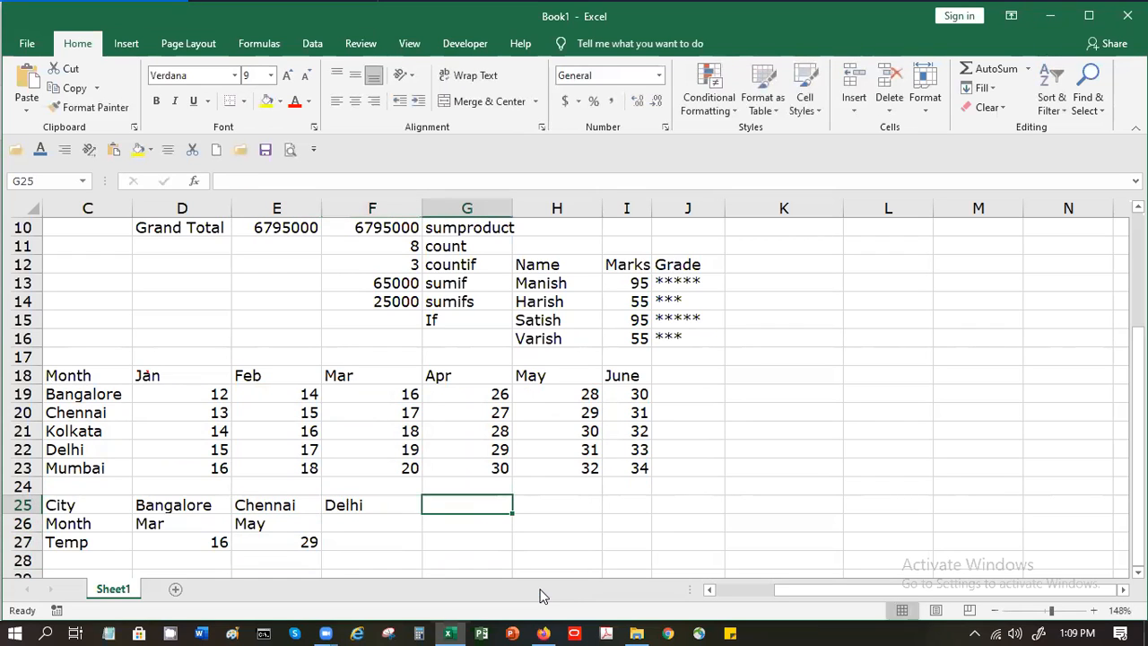
- Enter Feb in F26 as the month for the Delhi lookup
key(Down)
key(Left)
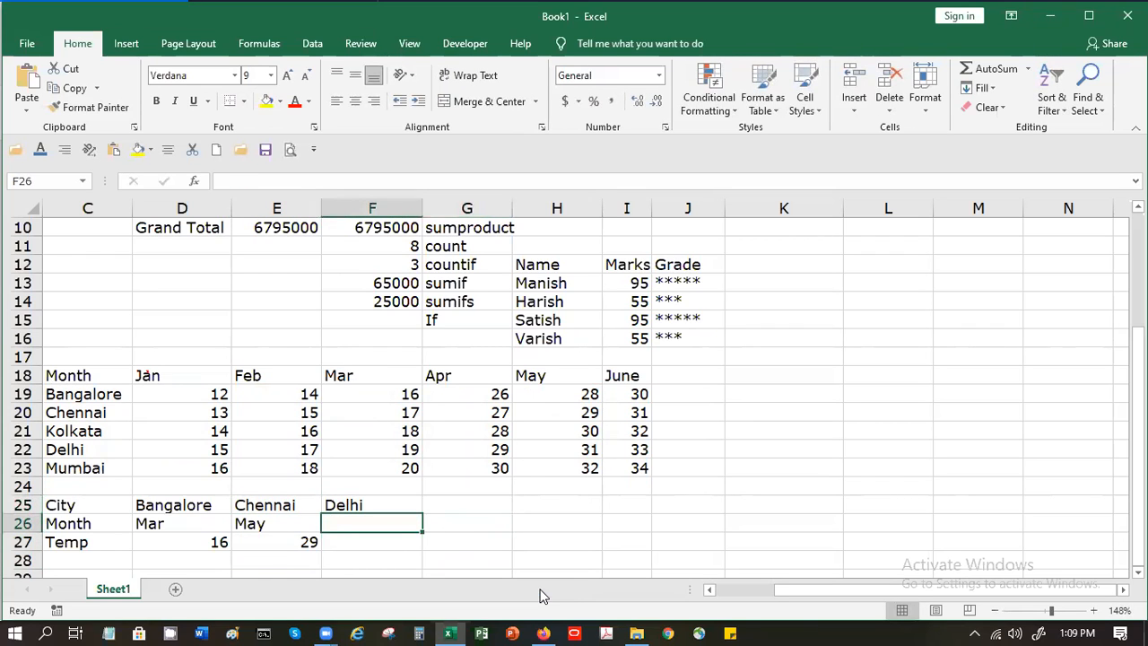
text(Feb)
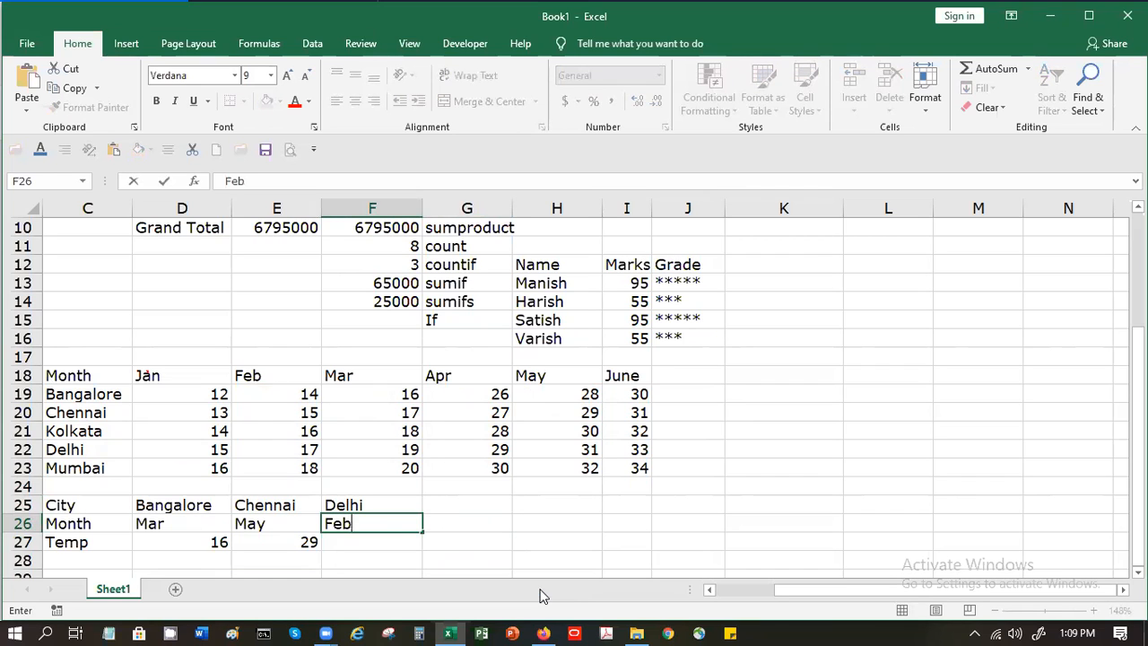
key(Return)
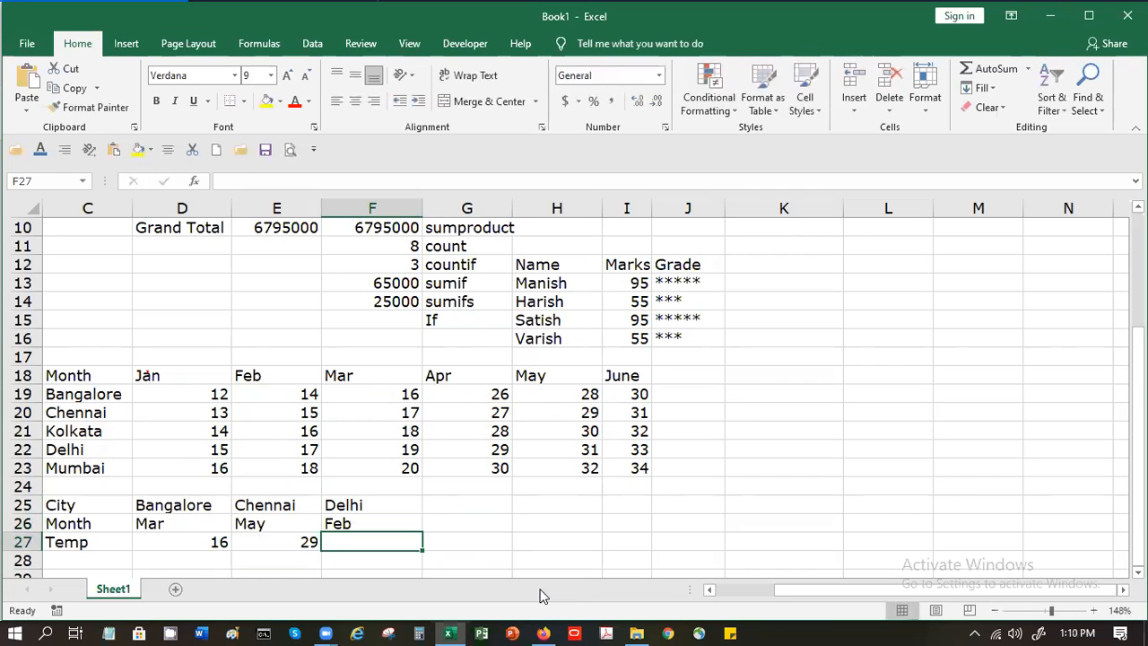
- Begin a VLOOKUP formula in F27 with F25 as the lookup value and C19:I23 as the table array
text(=vlo)
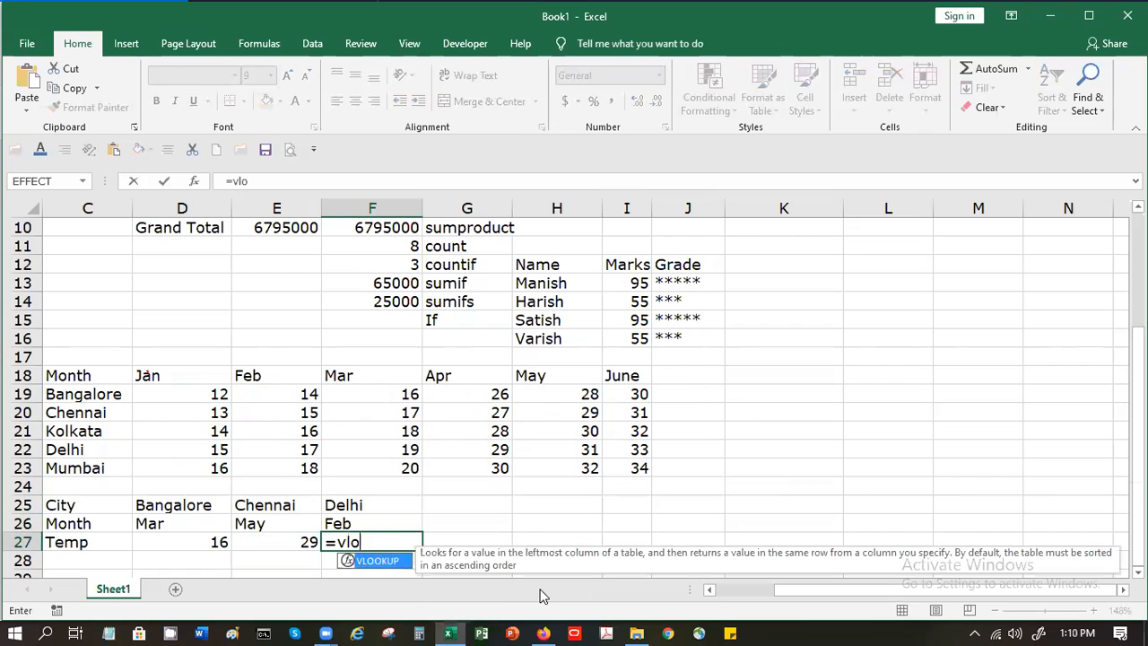
double_click(377, 562)
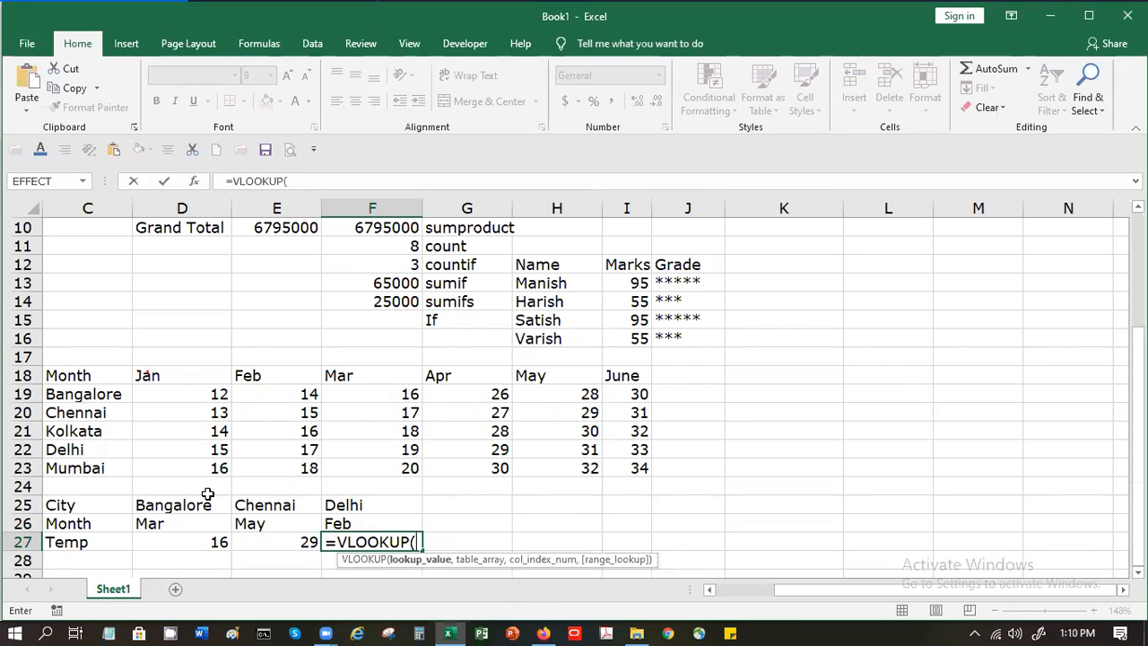
click(354, 506)
text(,)
drag(77, 396, 643, 468)
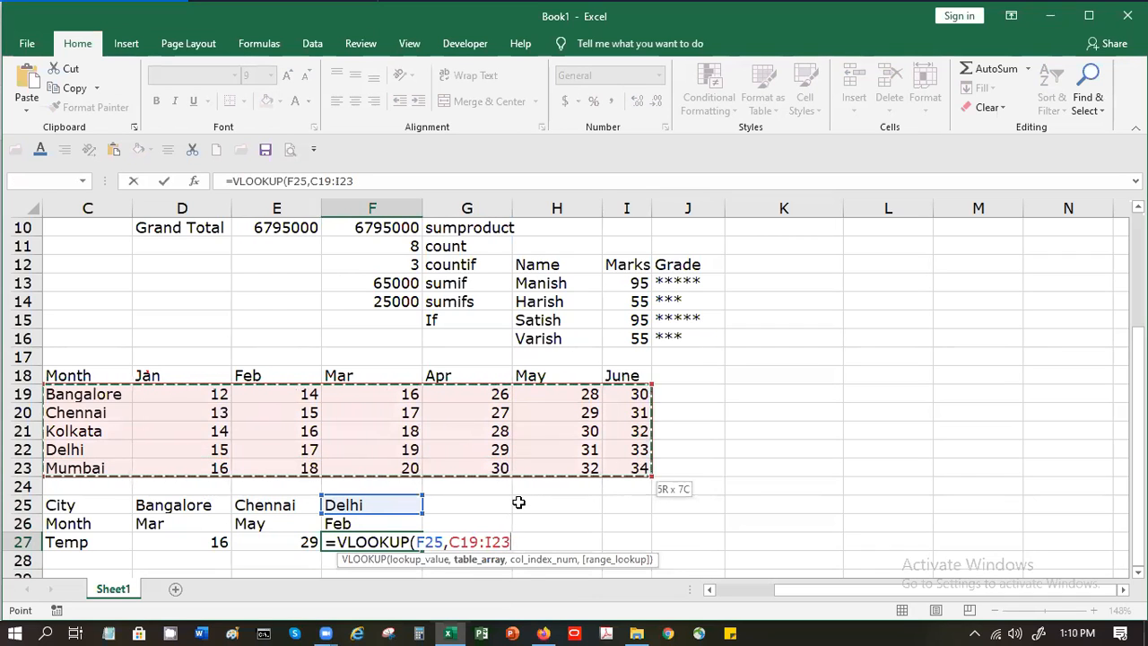
text(,)
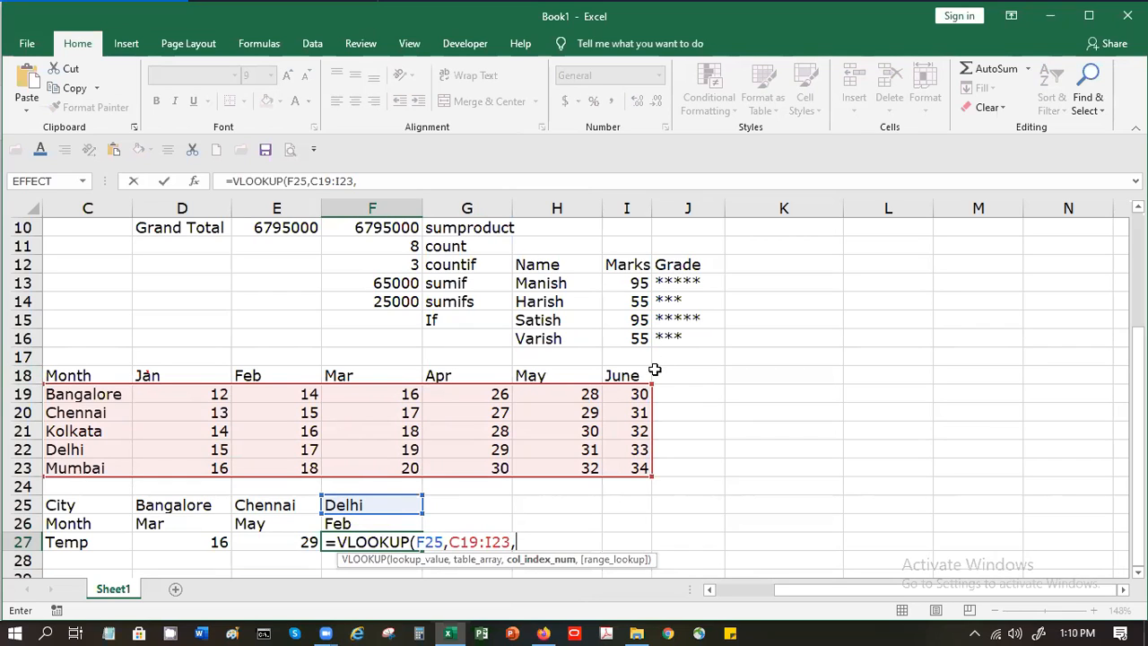
- Complete the F27 VLOOKUP through its function arguments with column index 3, leaving the range lookup blank
click(191, 183)
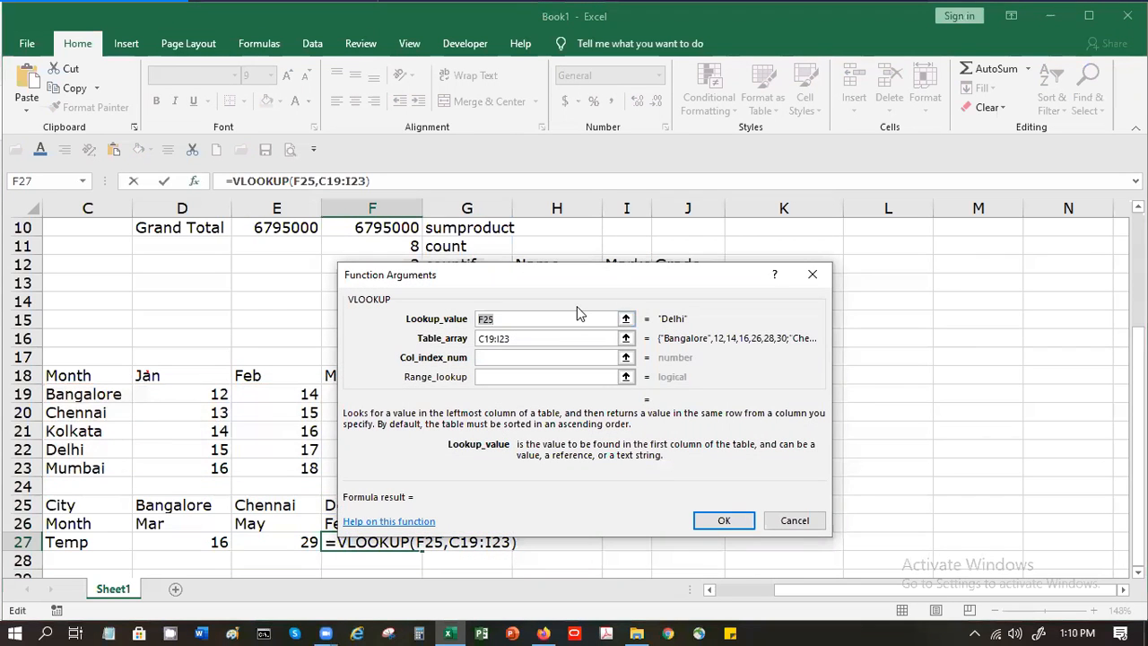
scroll(576, 305, up, 3)
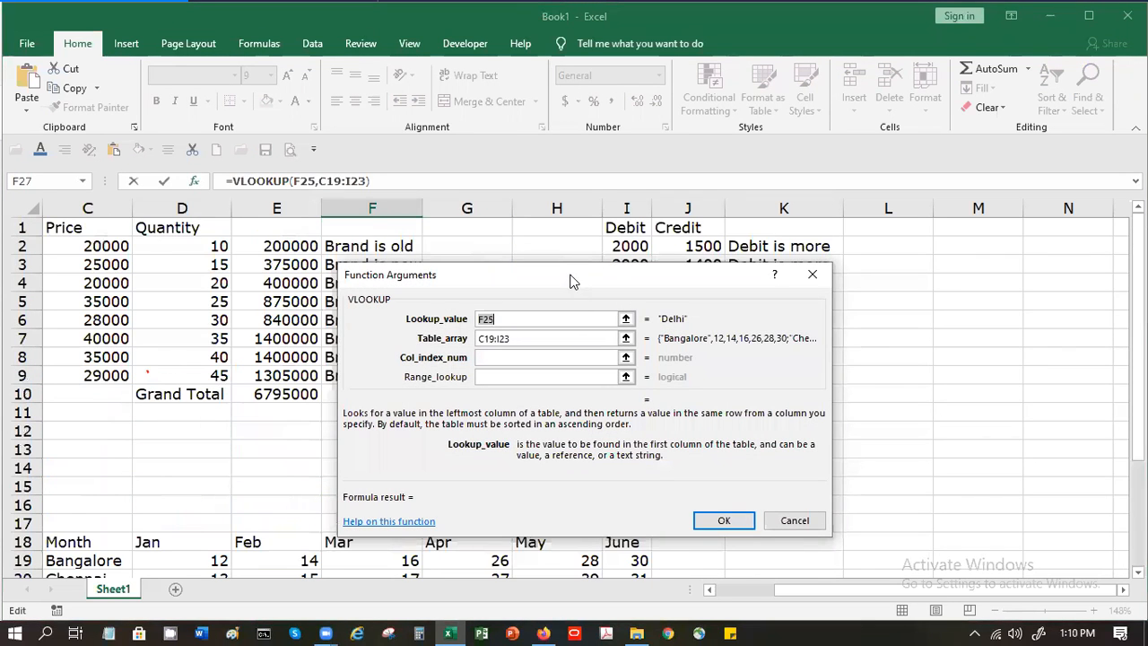
drag(593, 281, 829, 231)
click(739, 307)
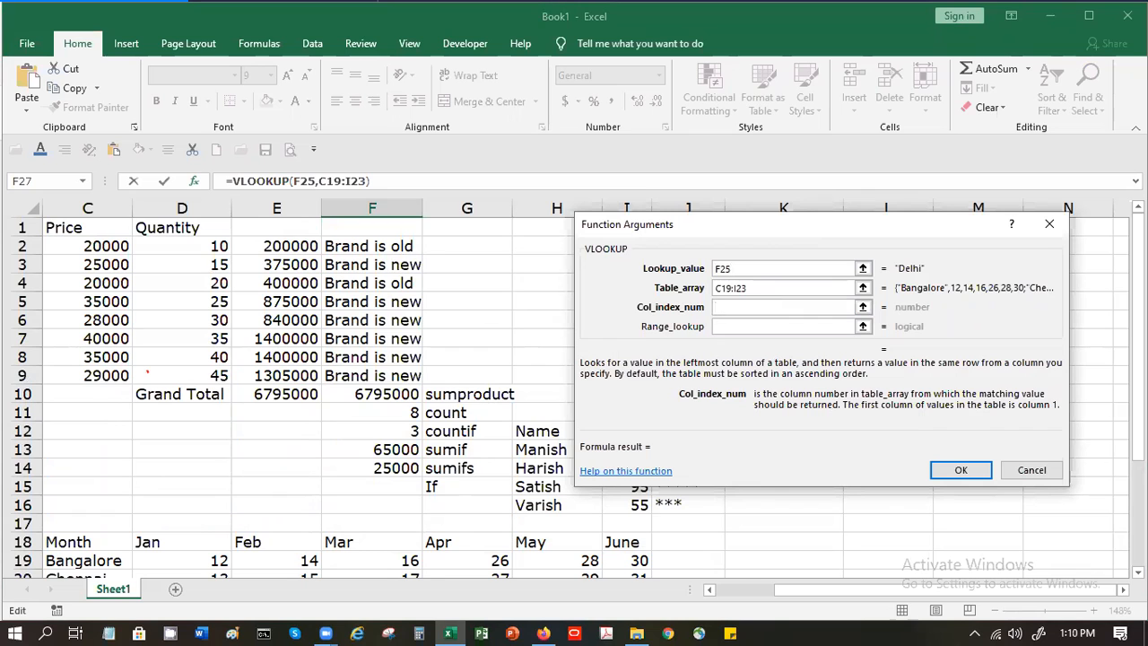
scroll(287, 395, down, 2)
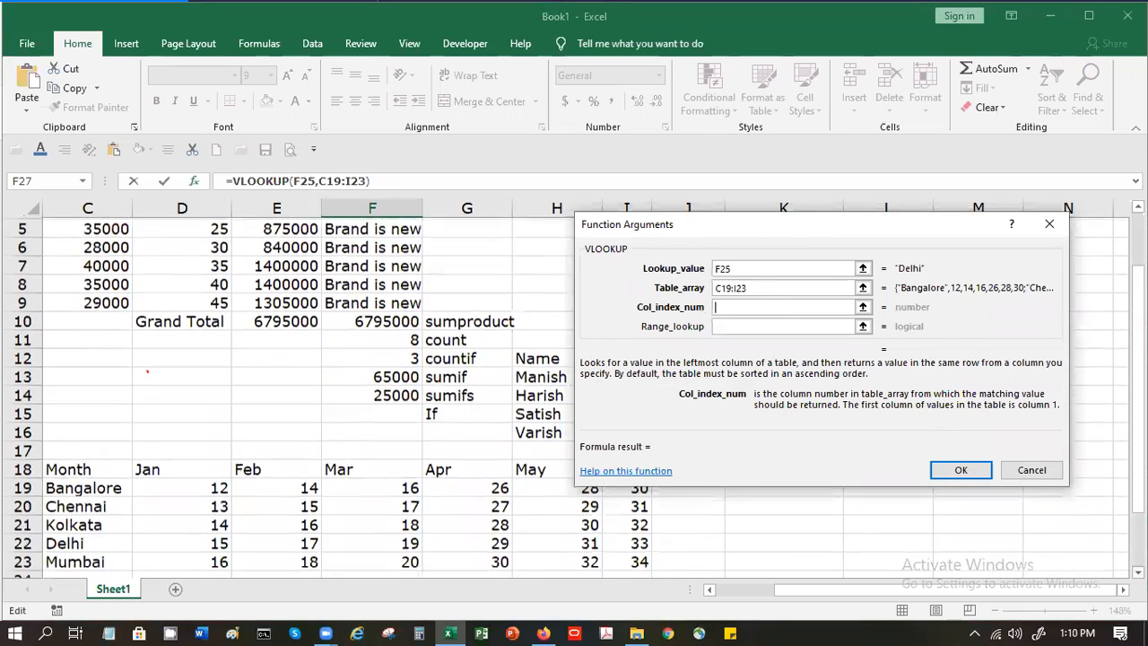
scroll(147, 370, down, 1)
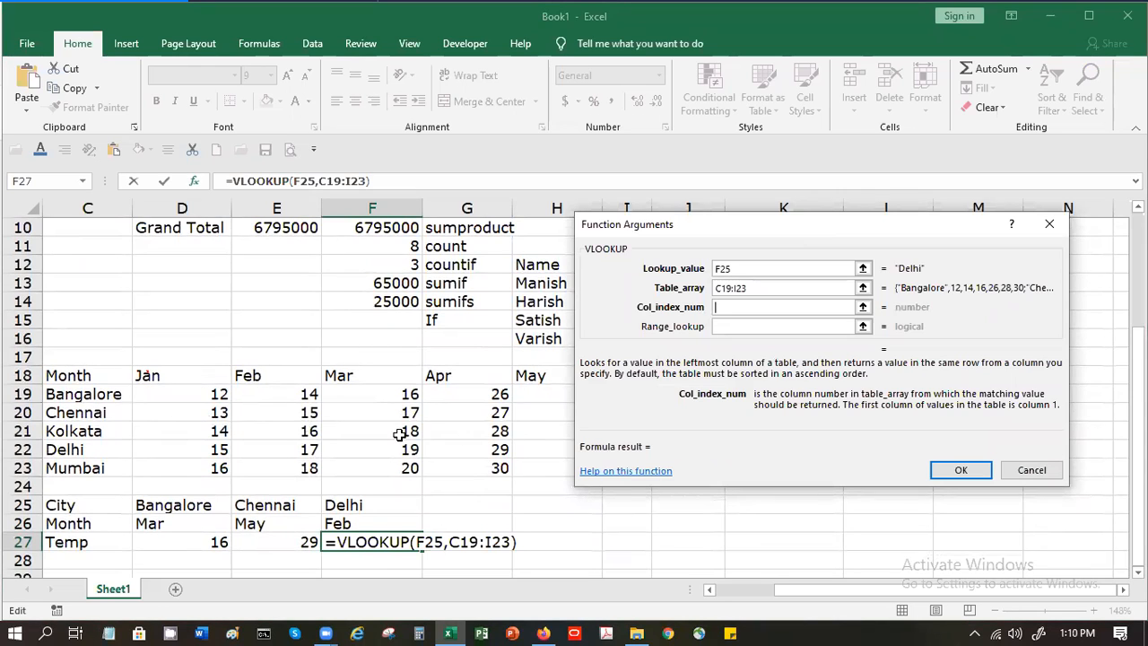
text(3)
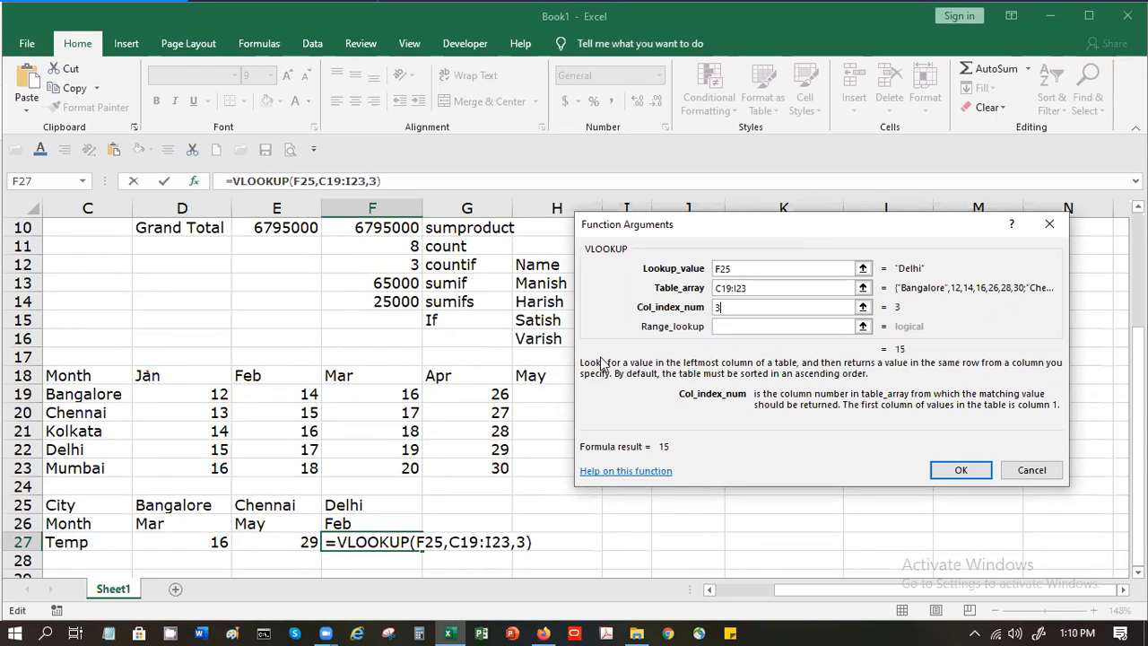
click(744, 326)
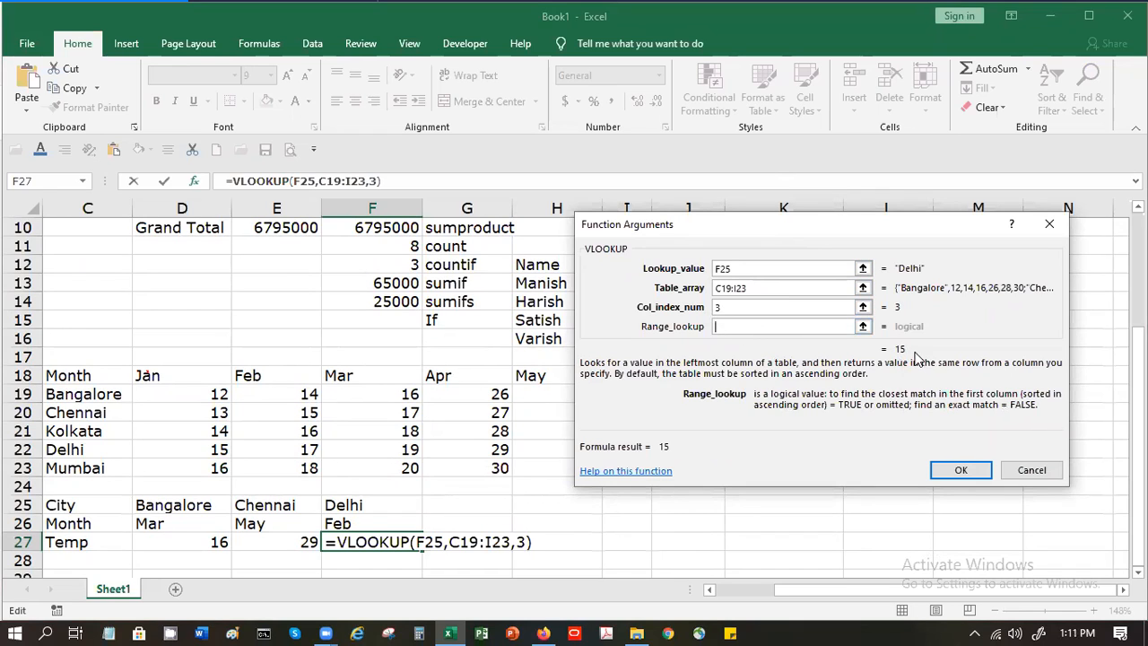
click(961, 470)
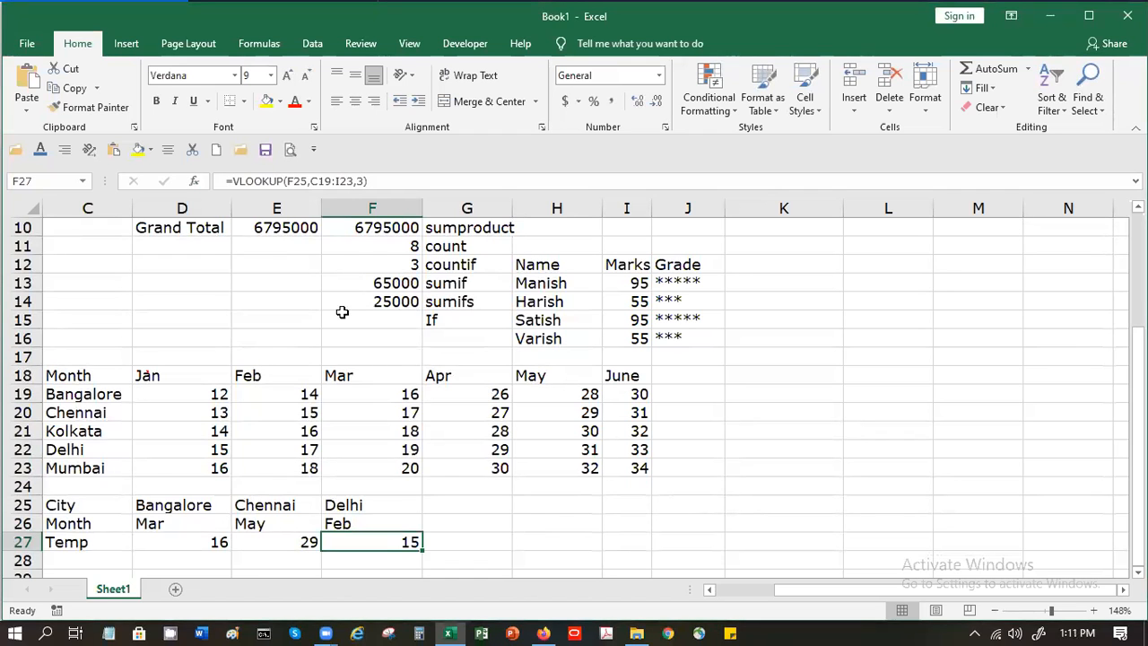
- Review the function arguments of the VLOOKUP in F27 and check its month in F26
click(192, 183)
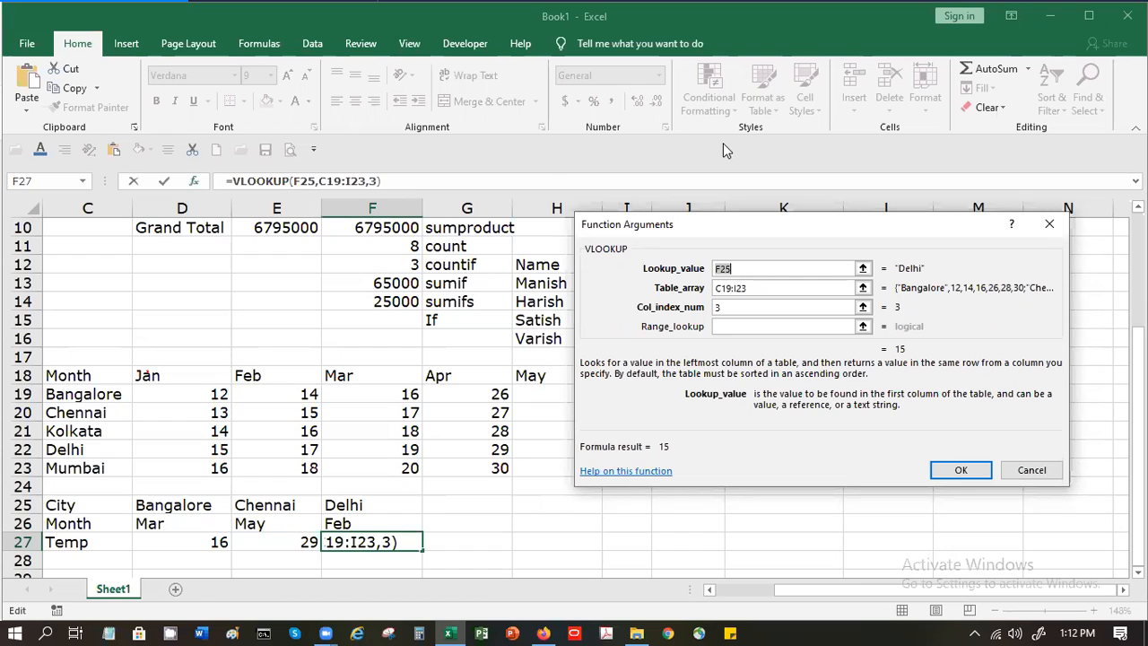
click(957, 470)
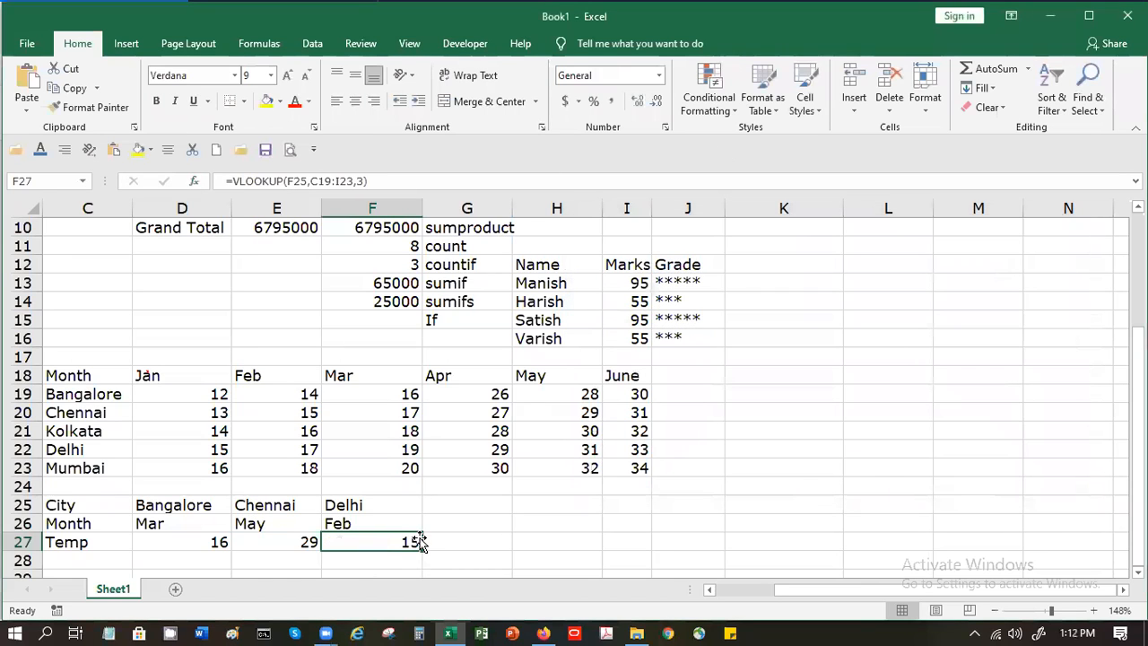
click(352, 518)
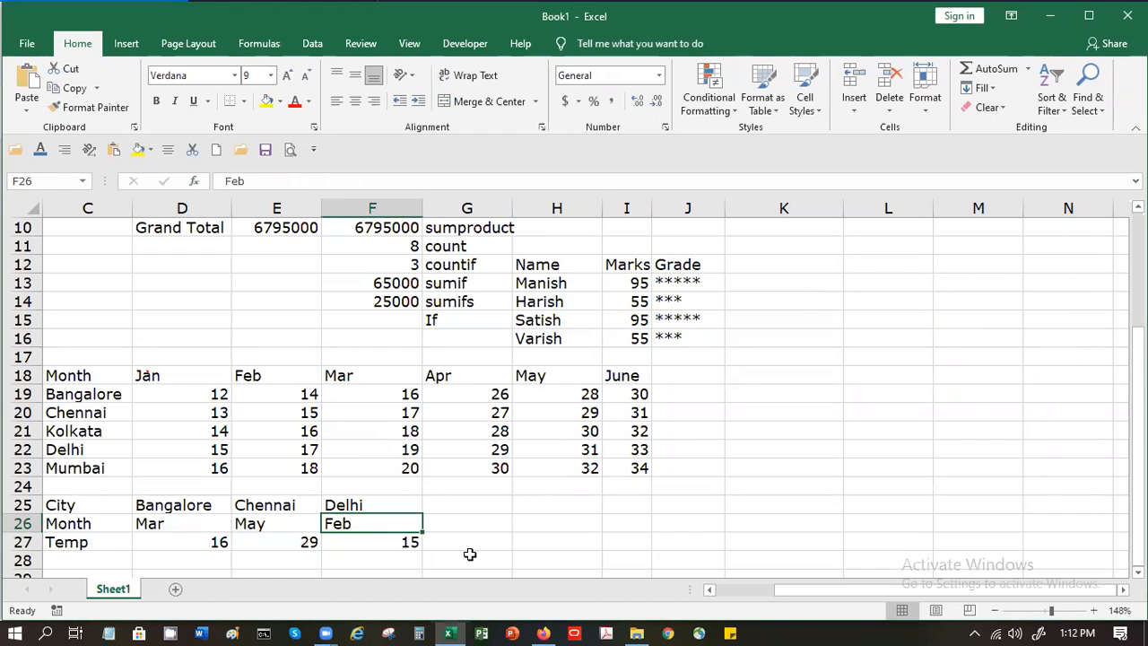
- Add the row label Match in C28, below Temp
key(Down)
key(Down)
key(Left)
key(Left)
key(Left)
key(Left)
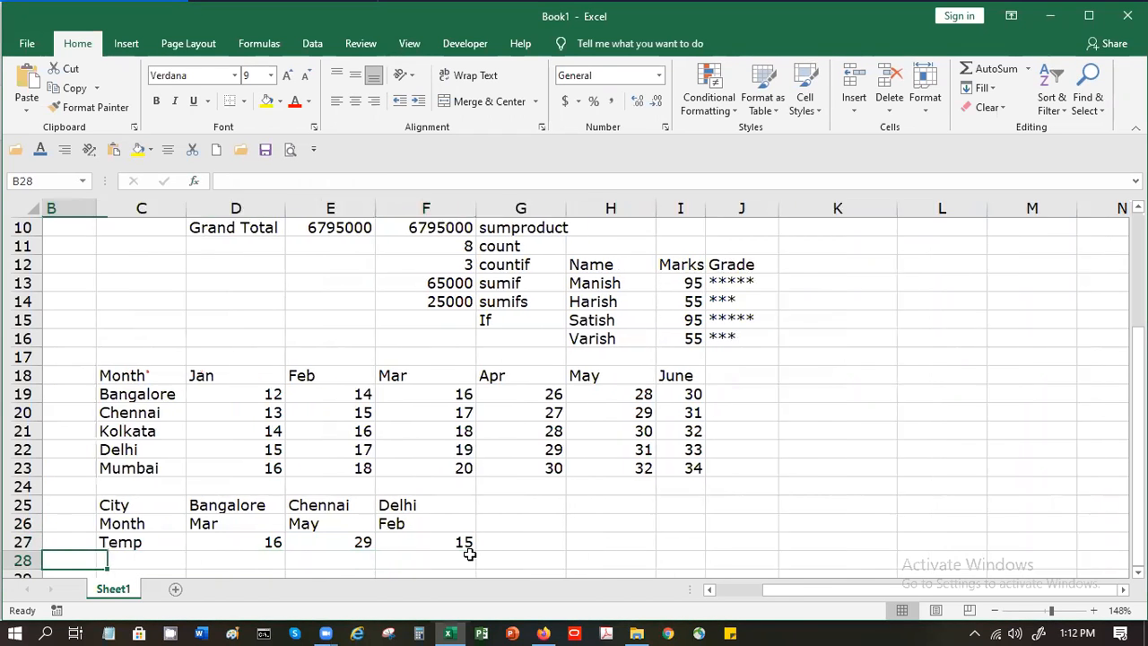
key(Right)
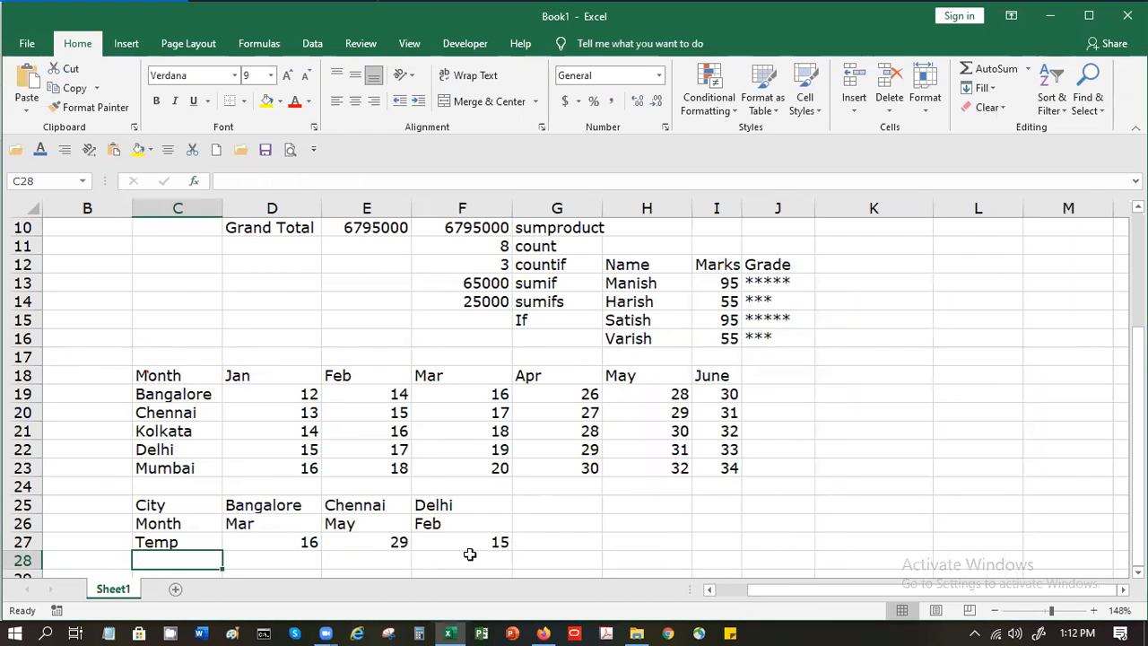
text(Matc)
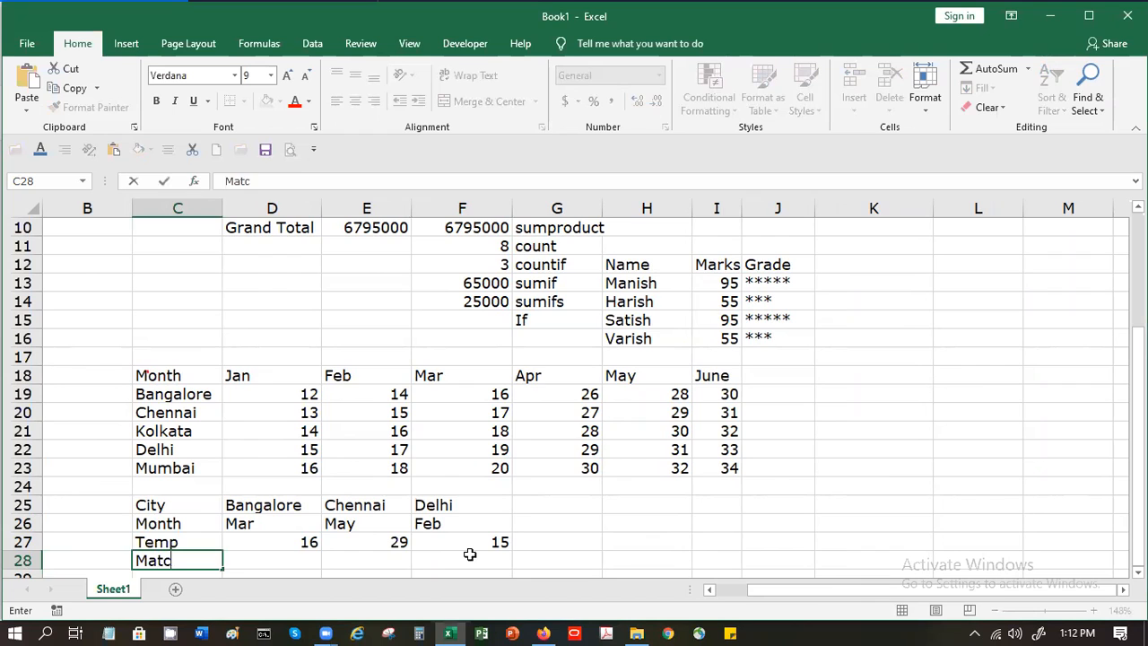
text(h)
key(Tab)
- Find the position of Bangalore's lookup month in D28 with =MATCH(D26,D18:I18,0), using an exact match
text(=)
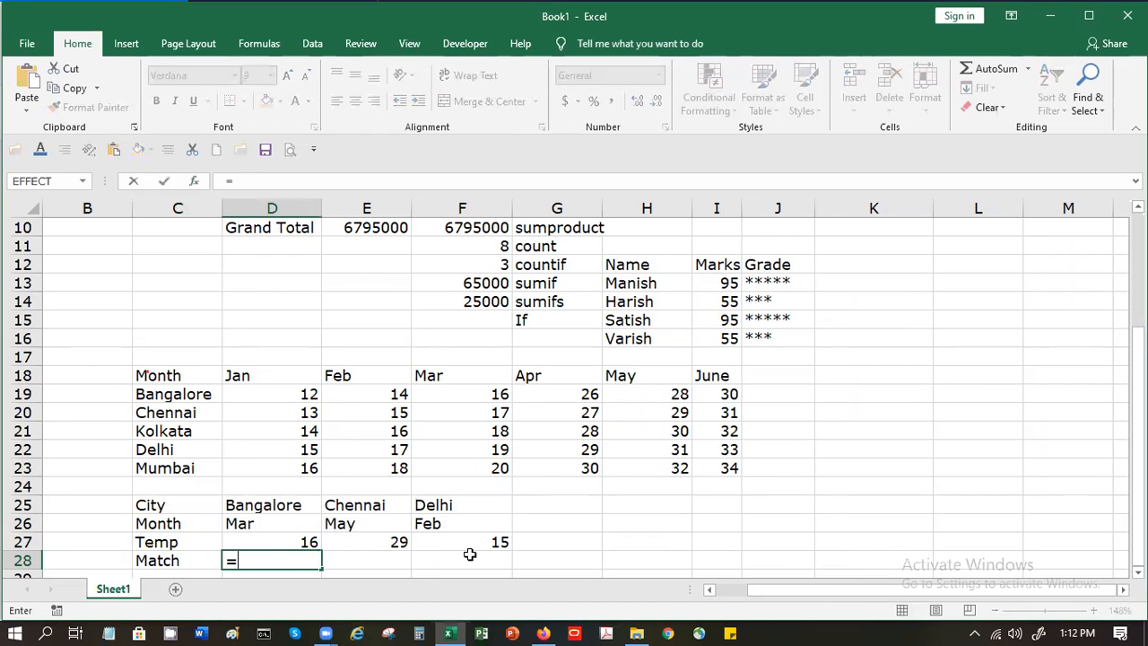
text(ma)
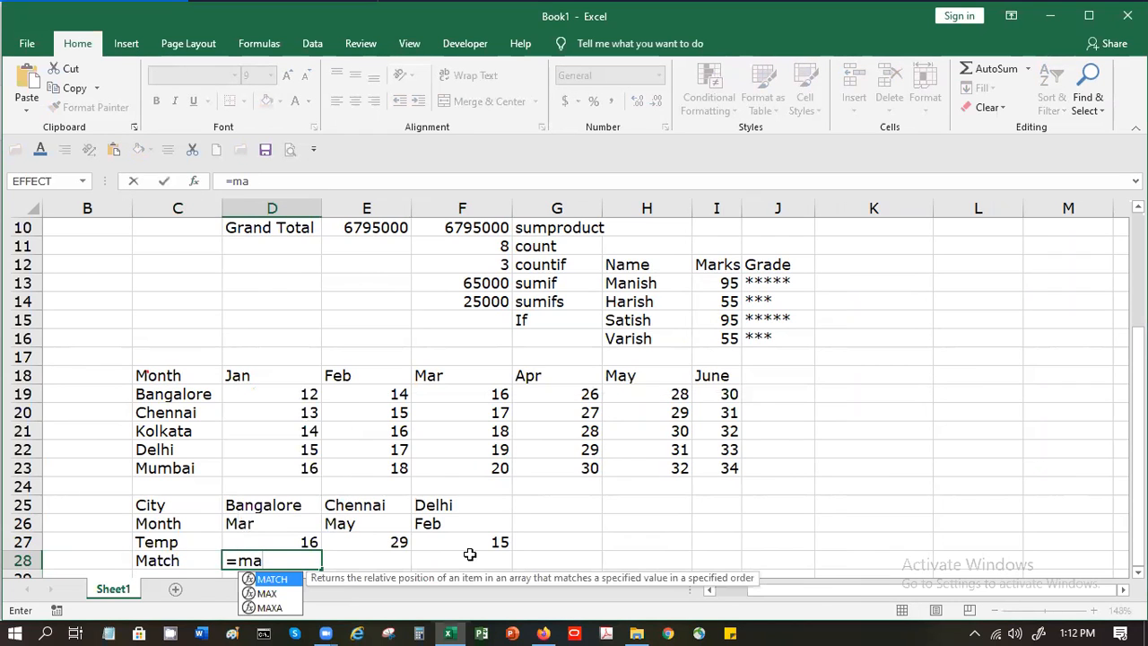
double_click(283, 581)
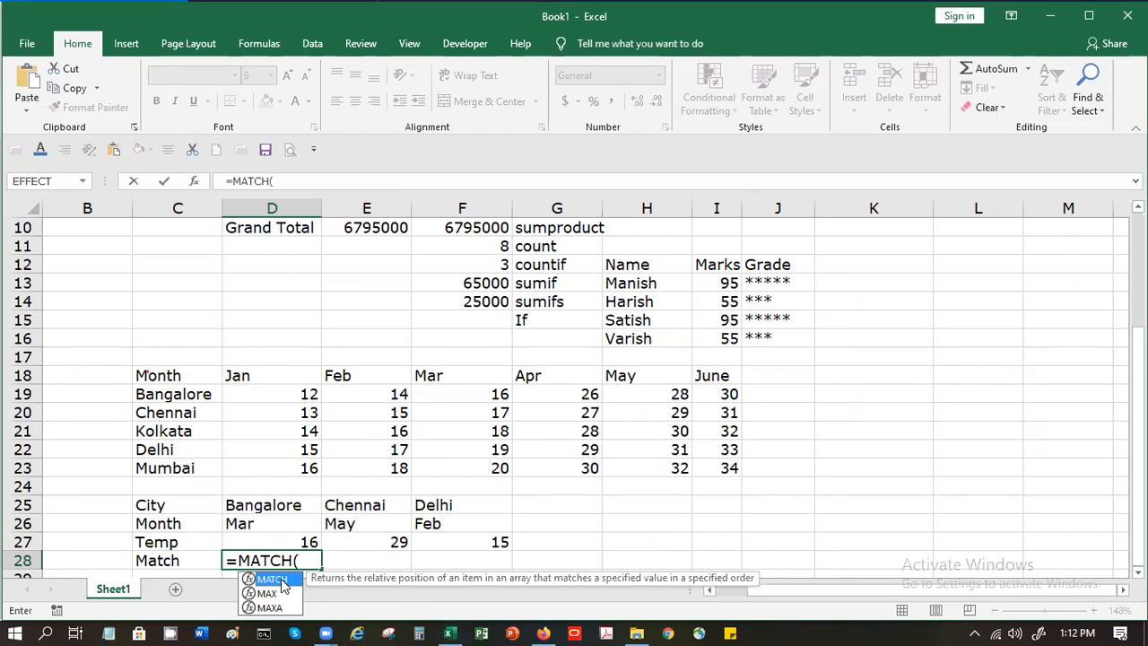
click(247, 525)
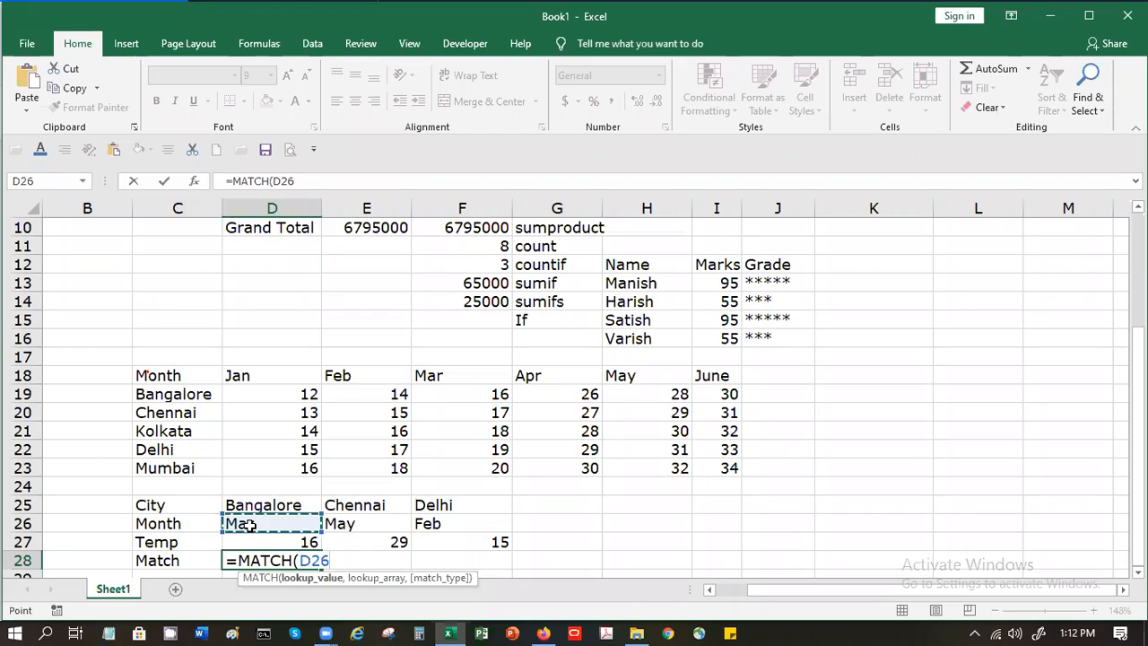
text(,)
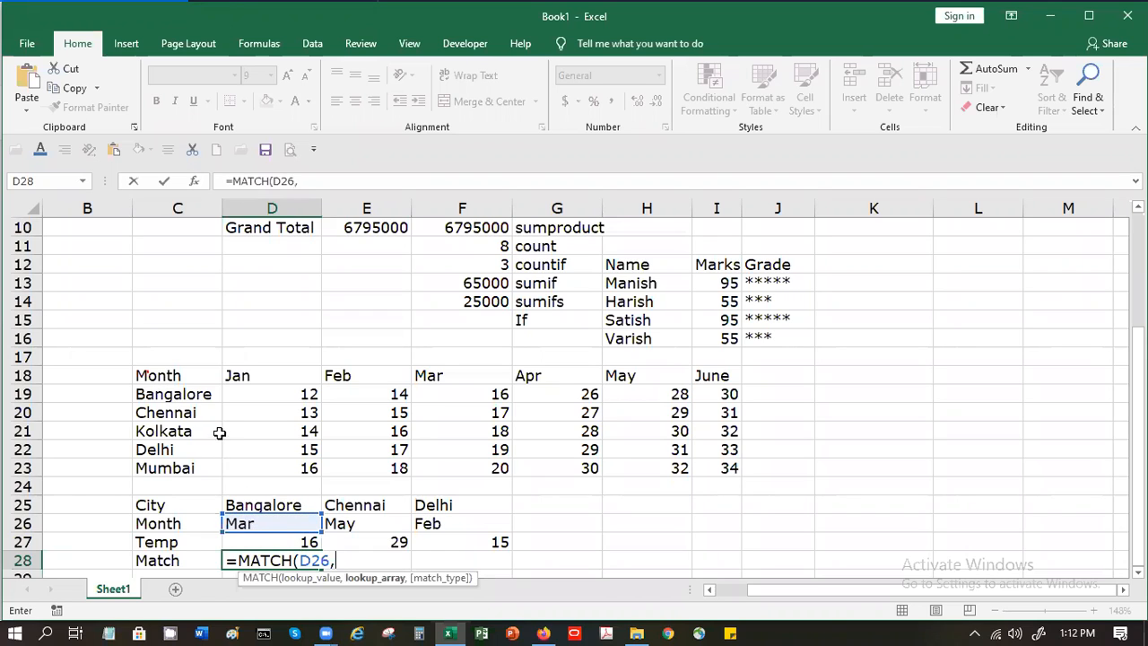
drag(240, 378, 696, 376)
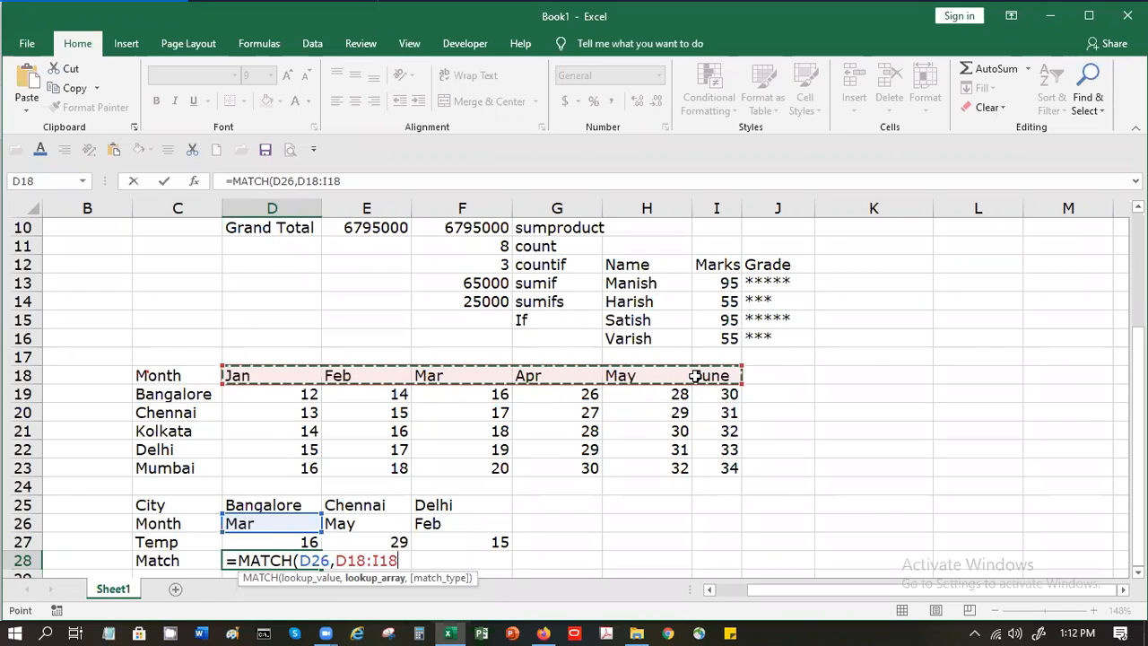
text(,)
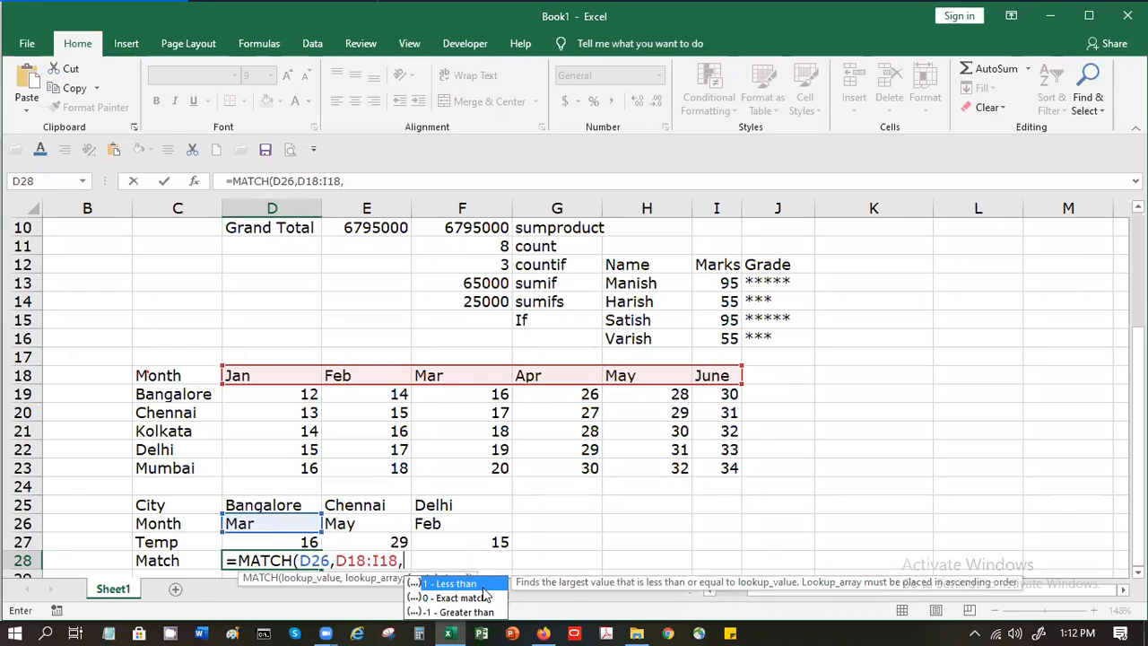
double_click(482, 597)
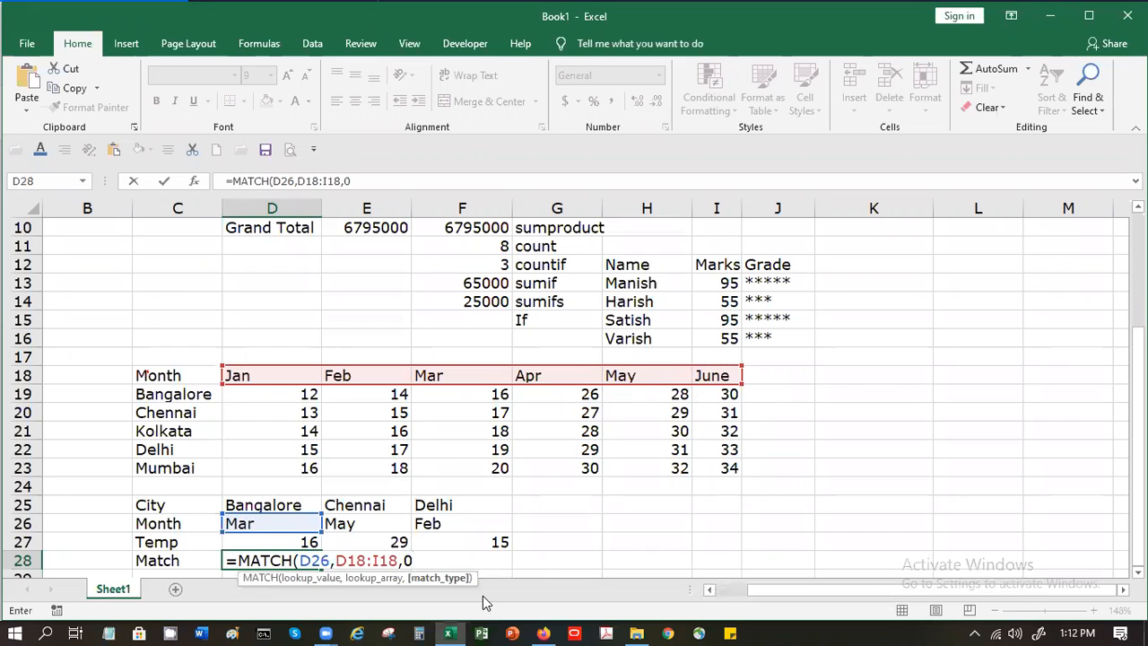
key(Return)
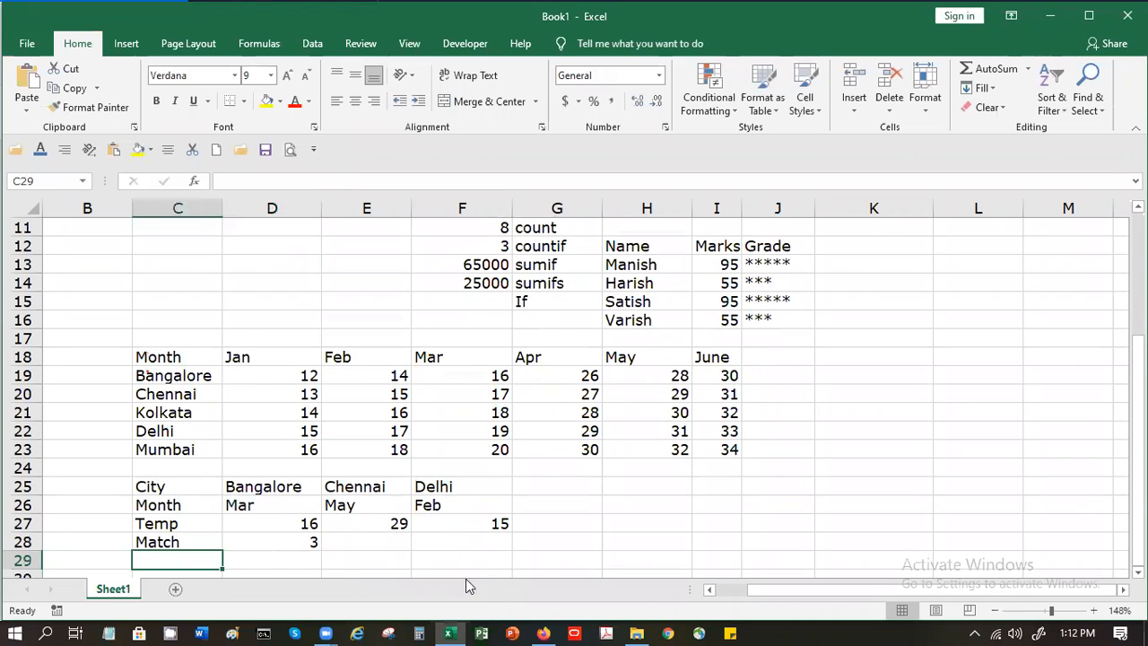
- Count across the Jan to Mar columns in the temperature table to check the MATCH formula in D28
click(286, 425)
click(352, 428)
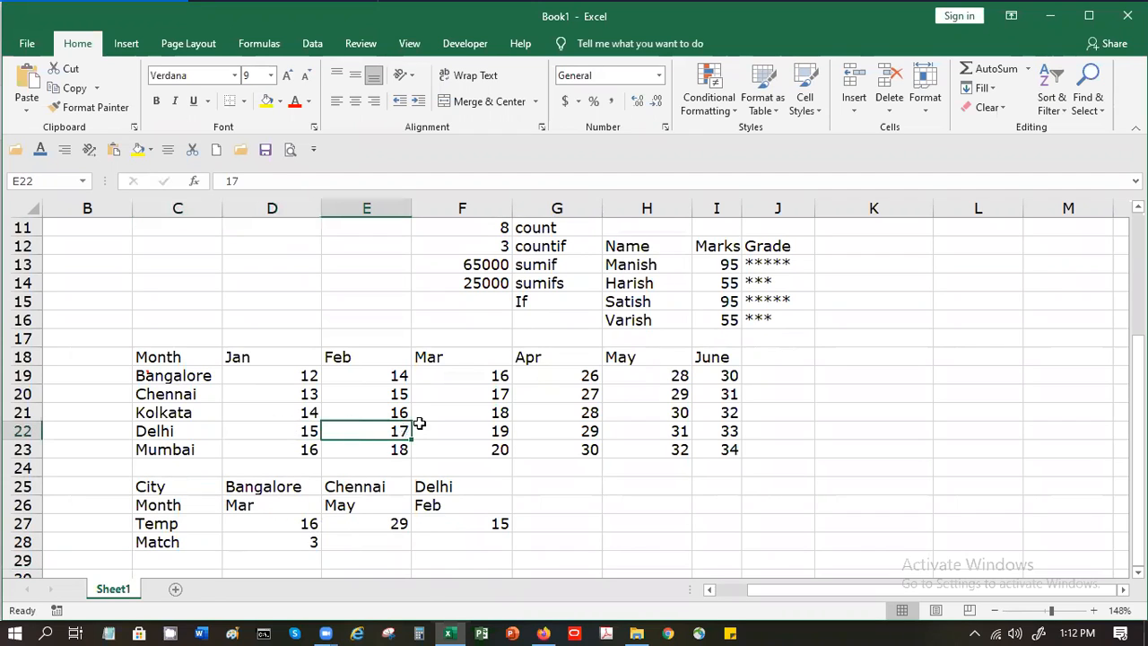
click(422, 424)
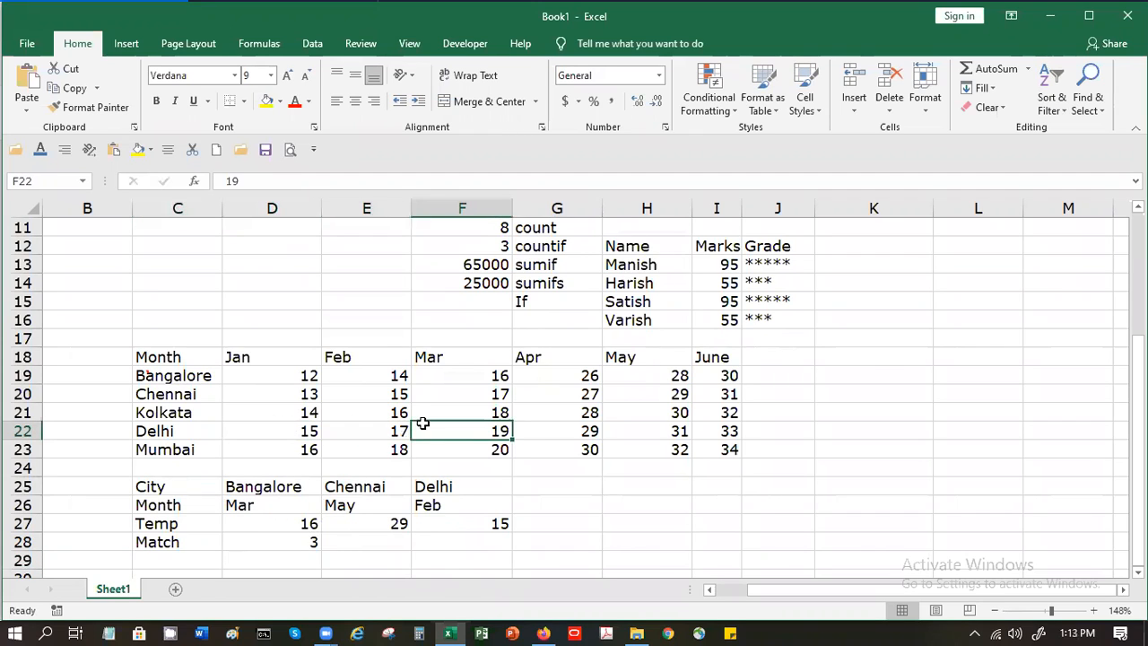
click(255, 537)
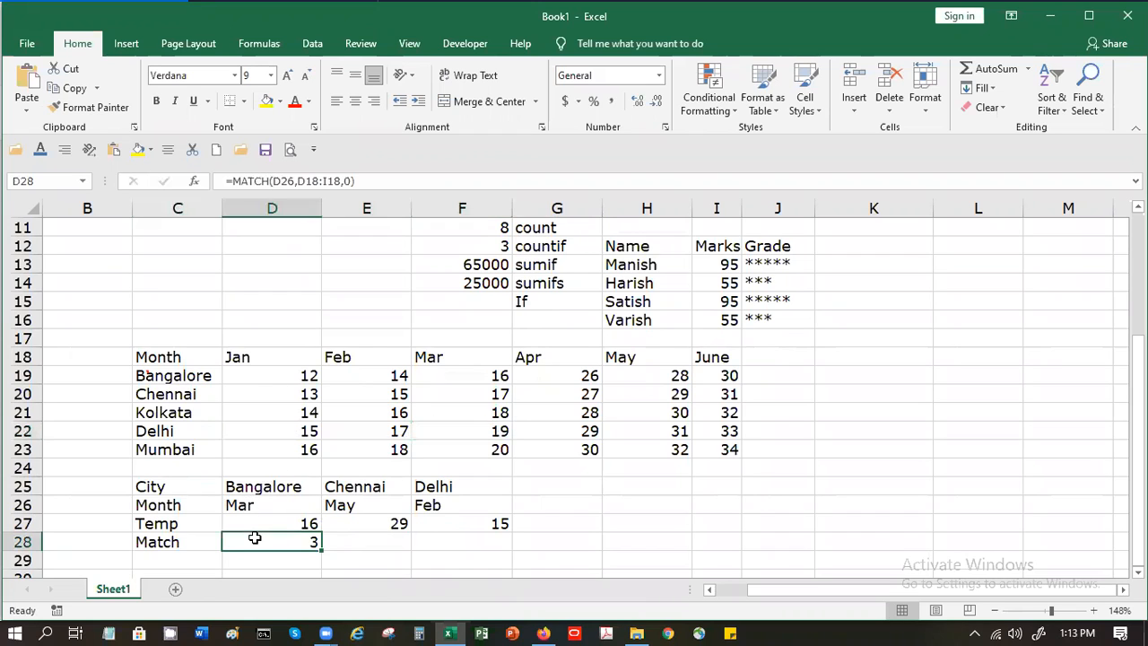
- Find the position of Chennai's lookup month in E28 with =MATCH(E26,D18:I18,0), using an exact match
click(362, 543)
text(=mat)
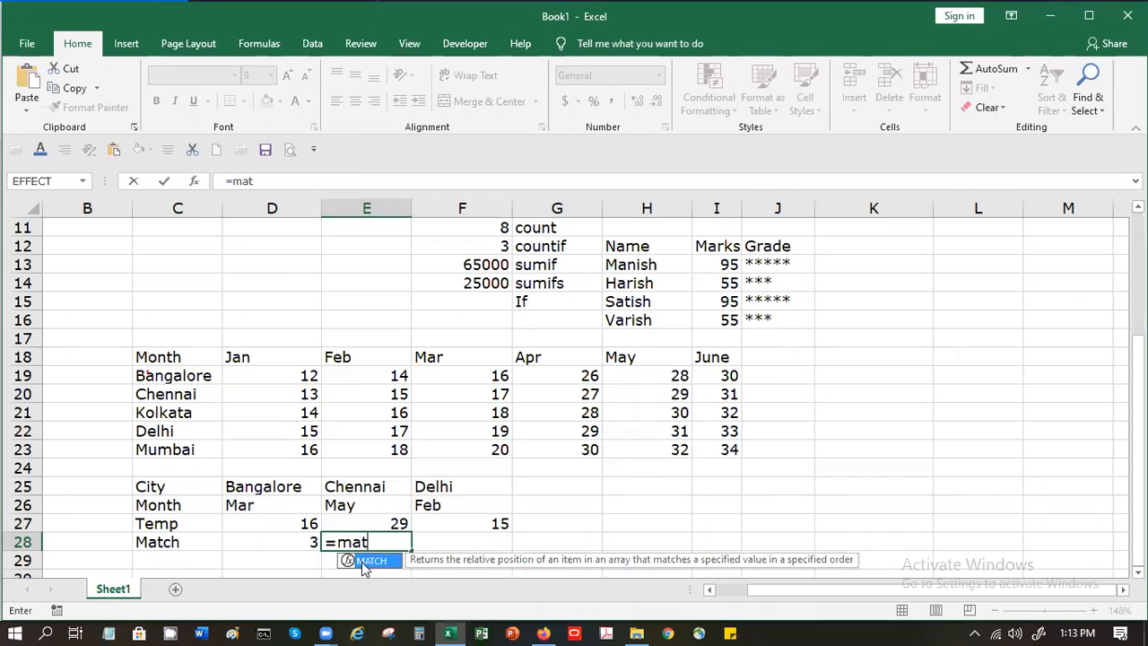
double_click(368, 561)
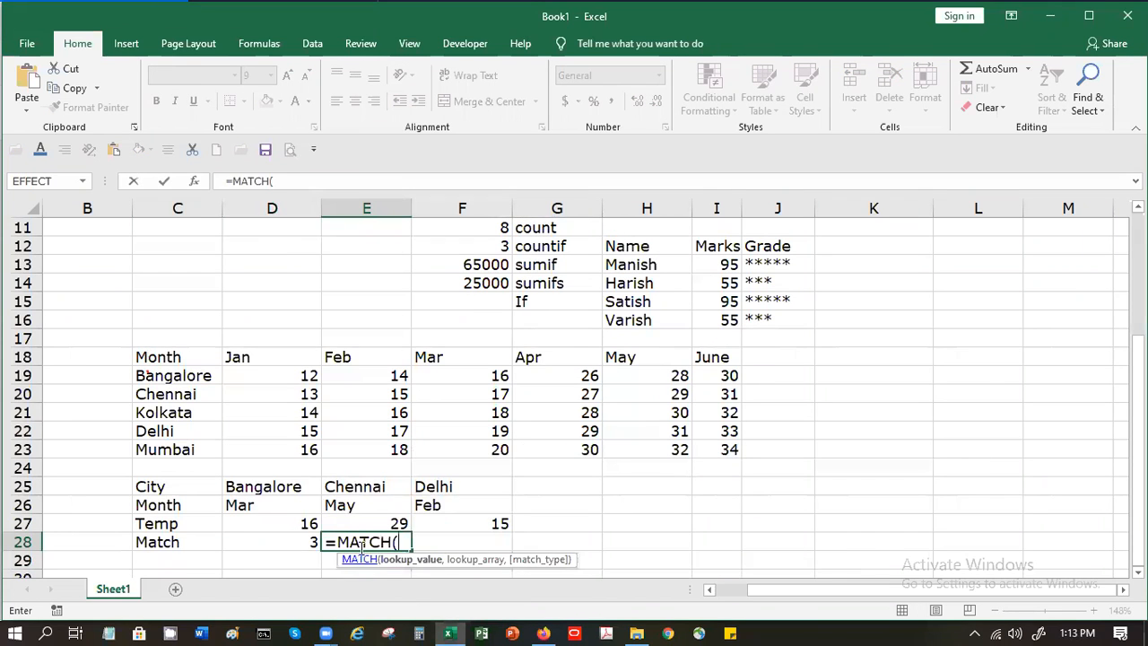
click(350, 507)
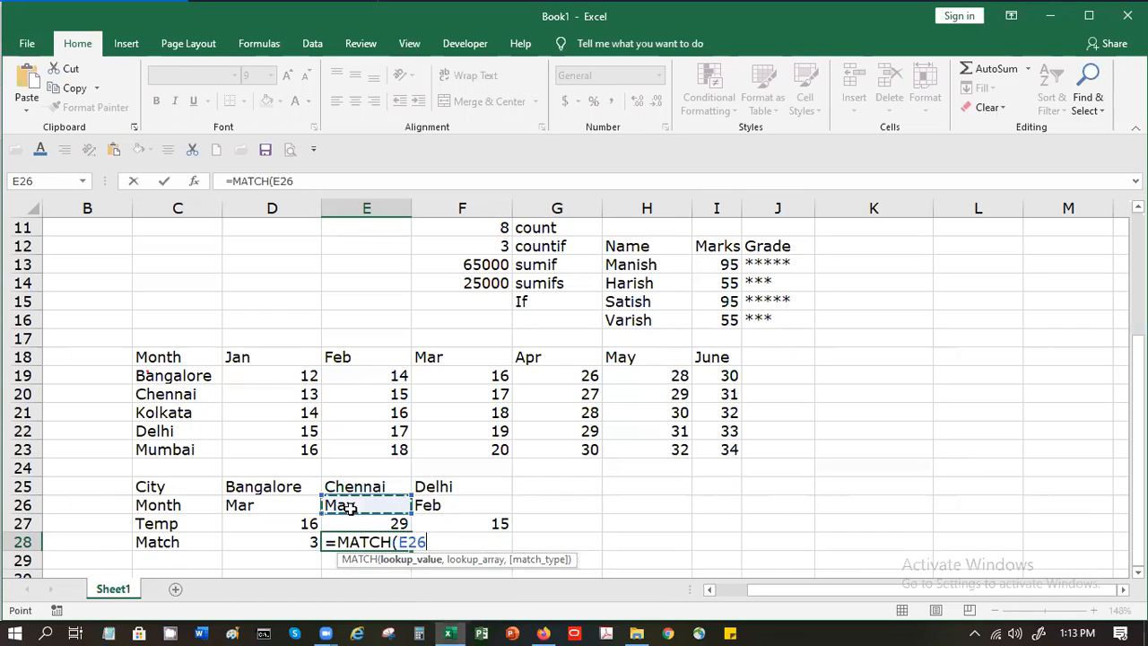
text(,)
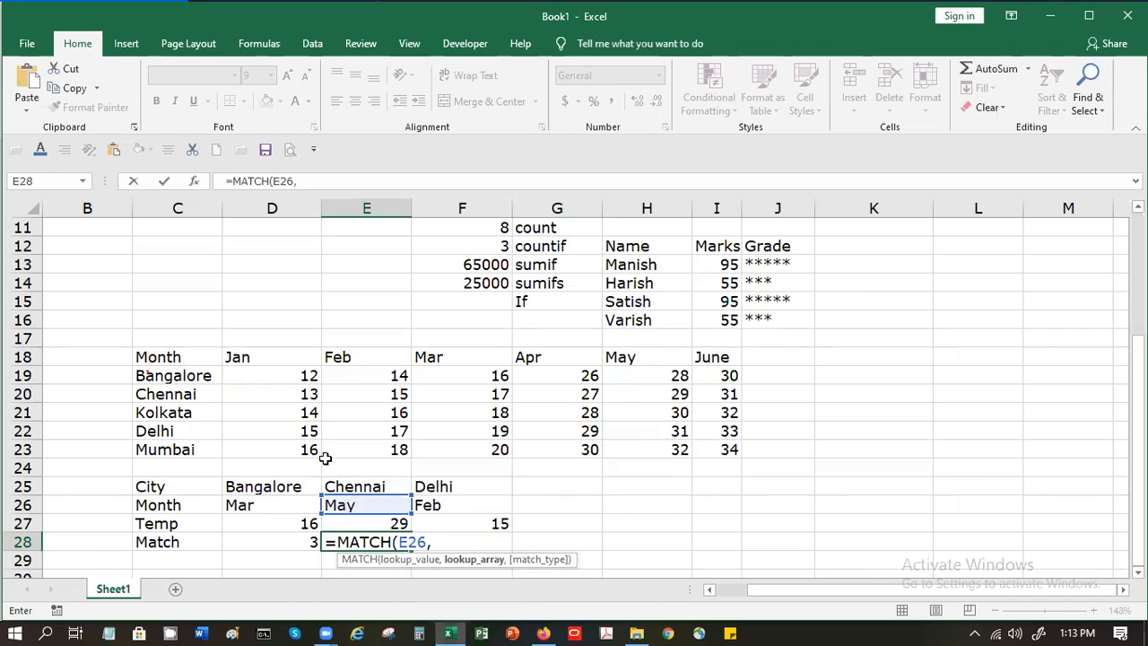
drag(269, 356, 722, 358)
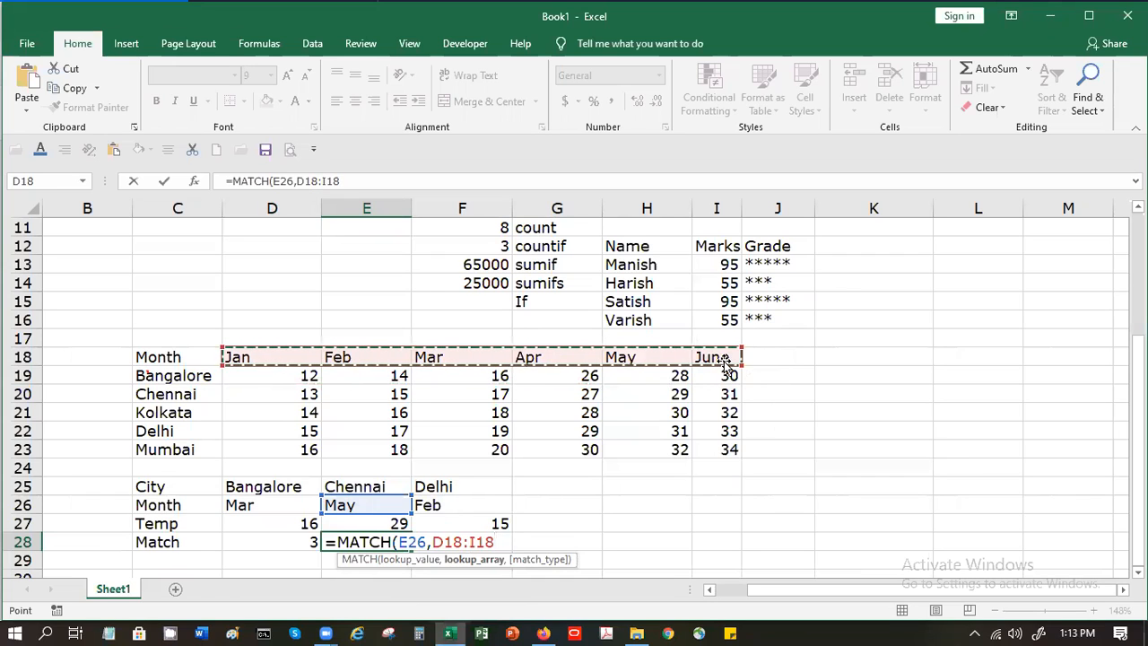
text(,)
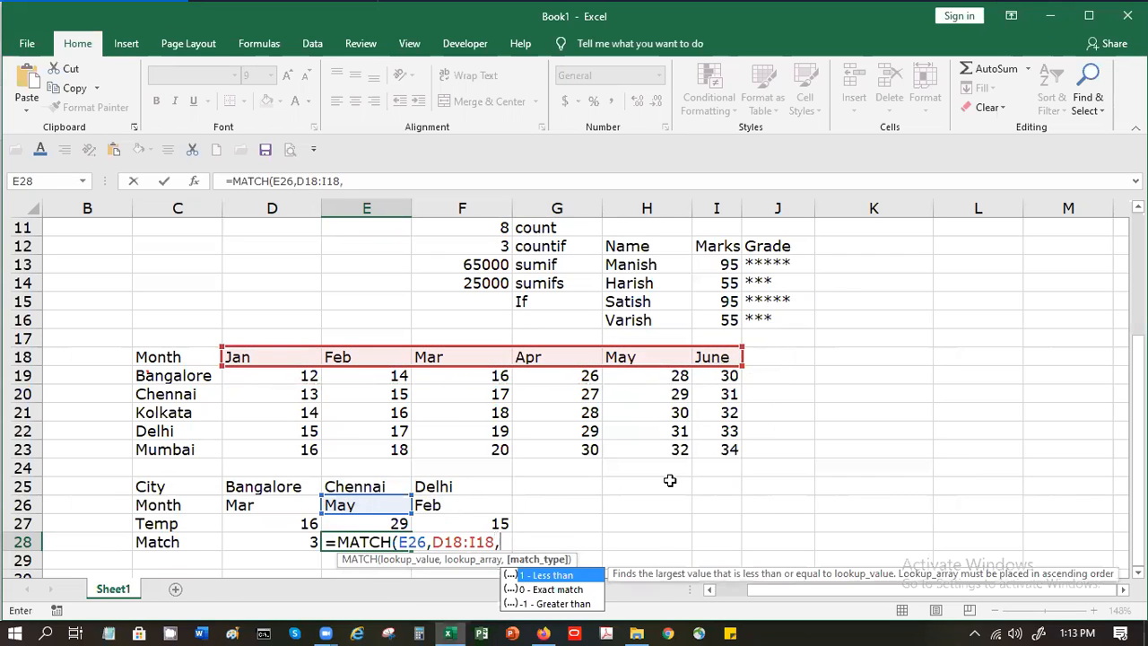
double_click(575, 589)
key(Return)
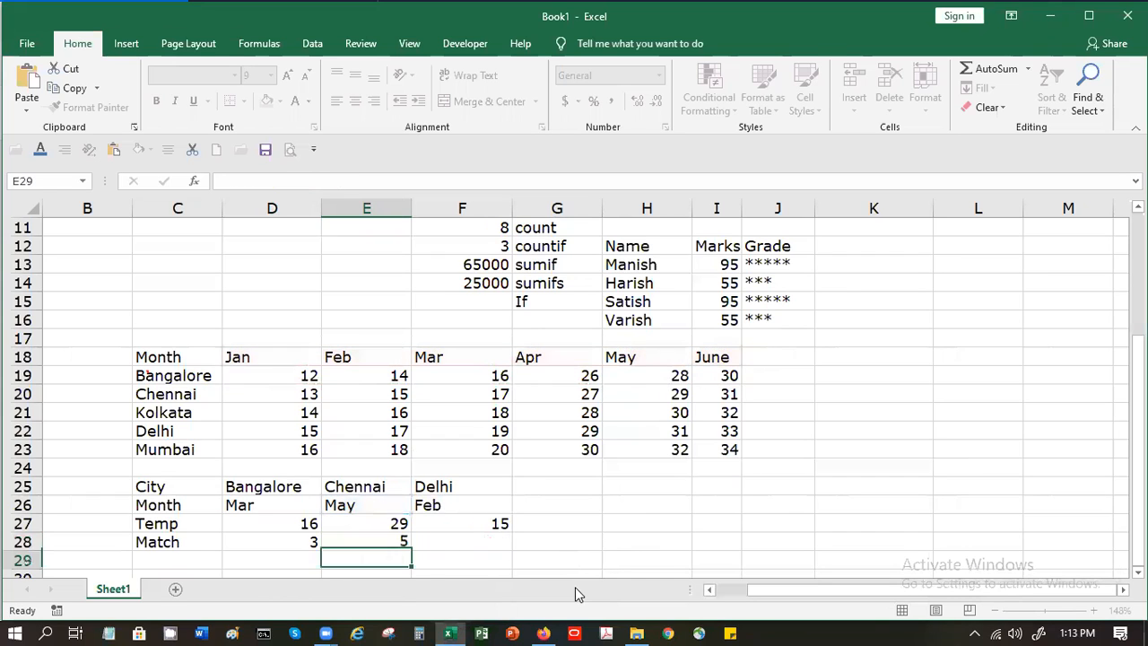
- Find the position of Delhi's lookup month in F28 with =MATCH(F26,D18:I18,0), using an exact match
key(Up)
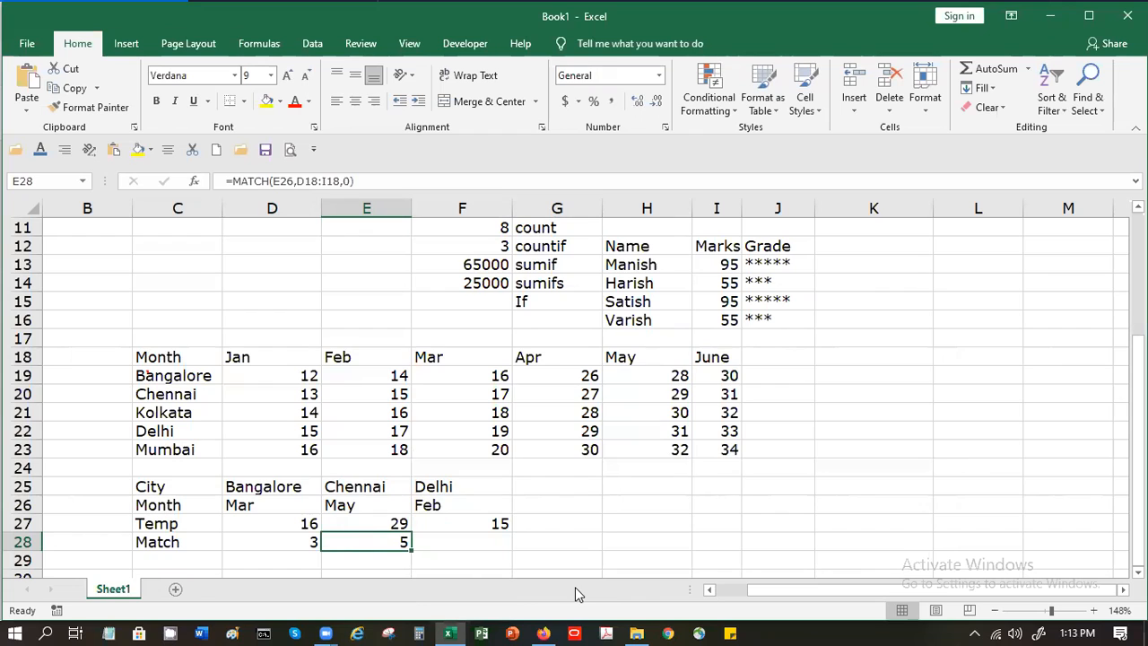
key(Right)
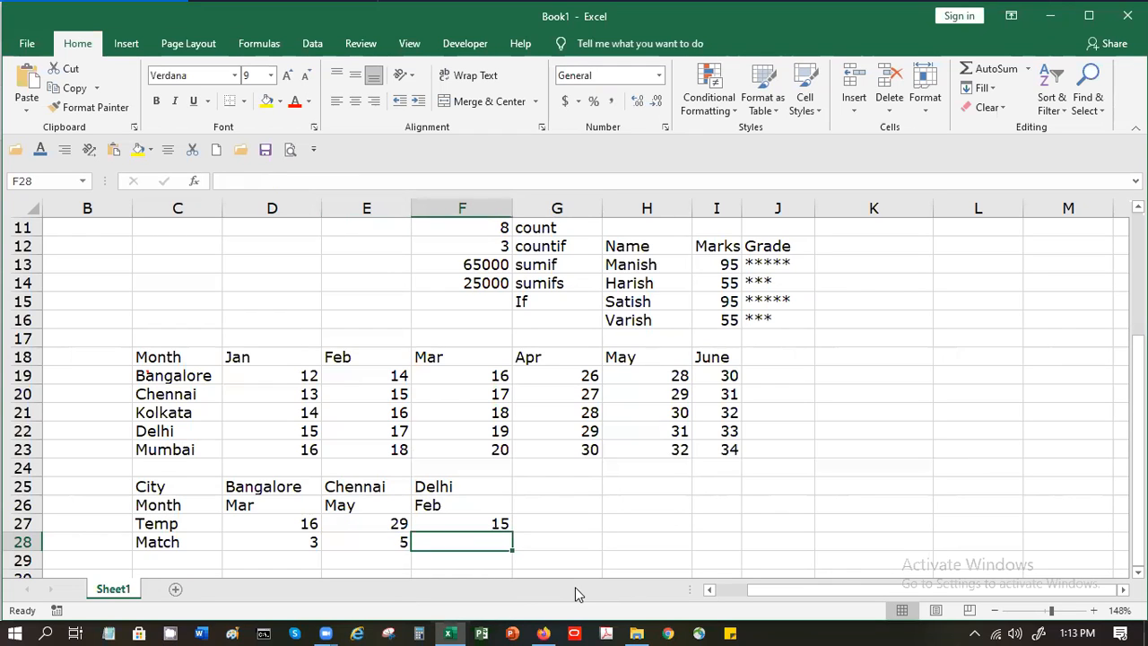
text(=)
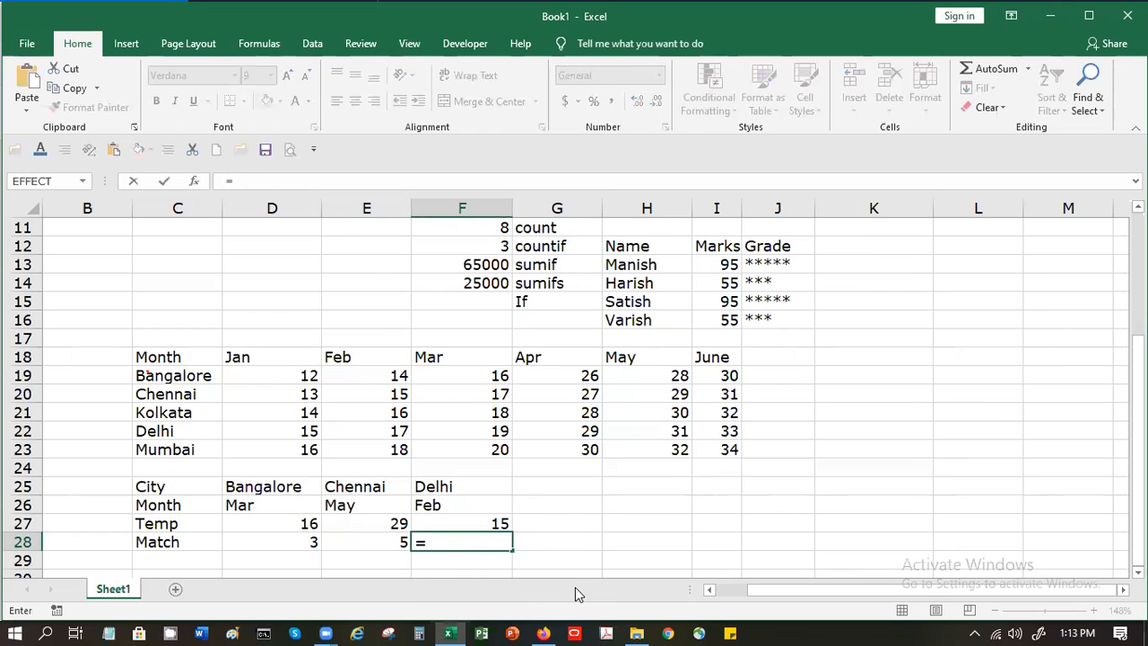
text(mat)
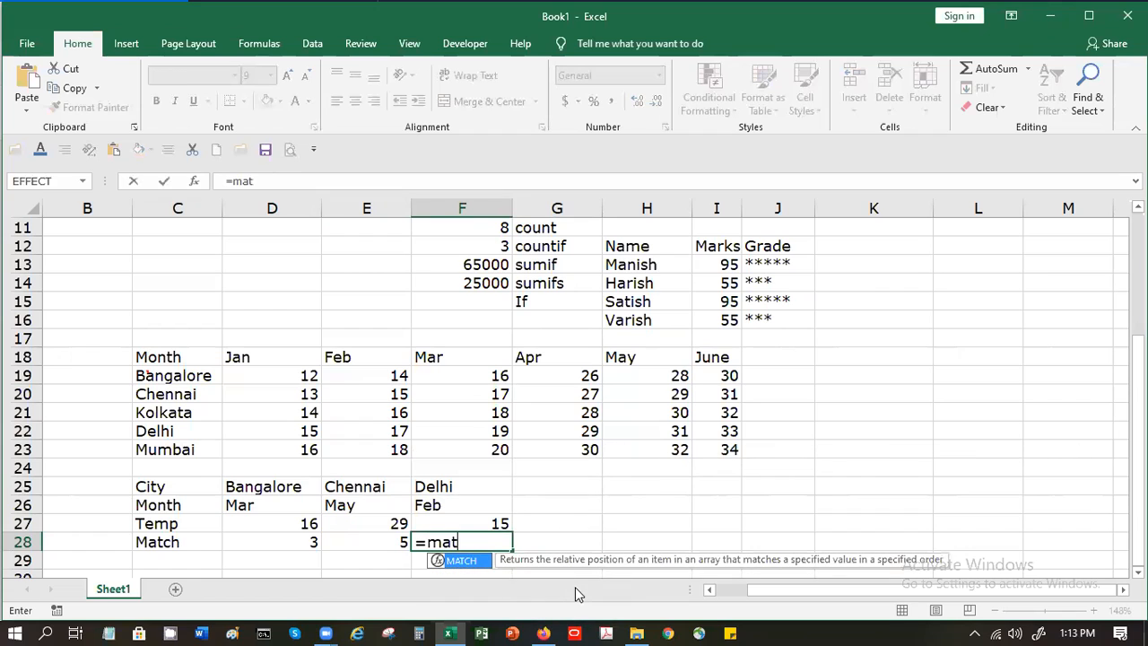
double_click(469, 564)
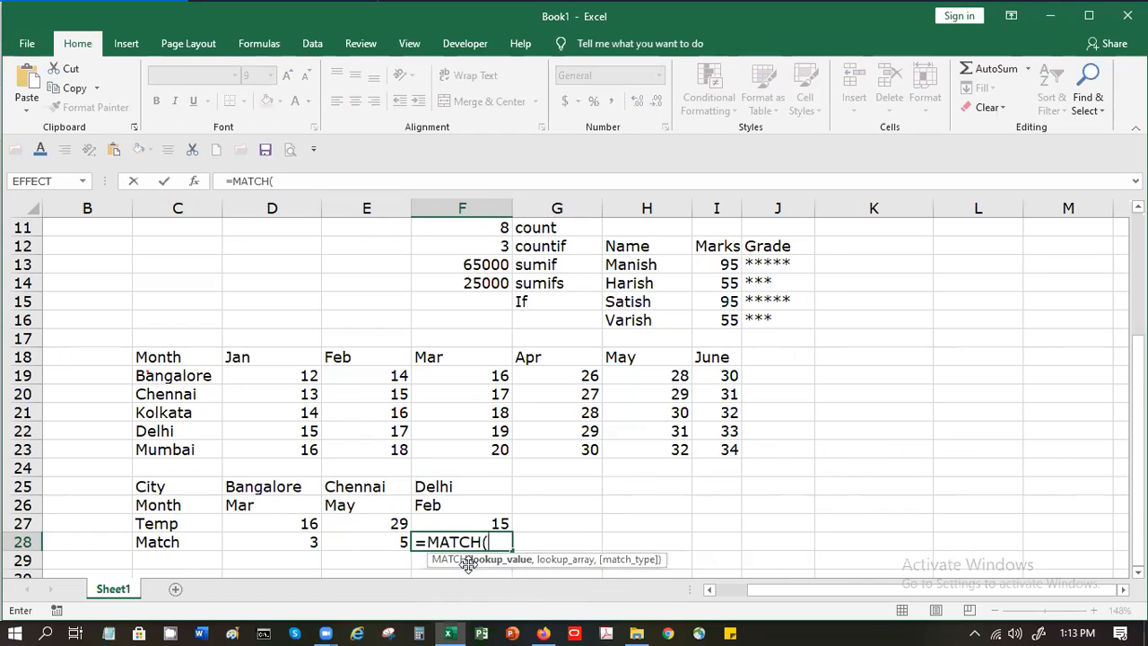
click(441, 510)
text(,)
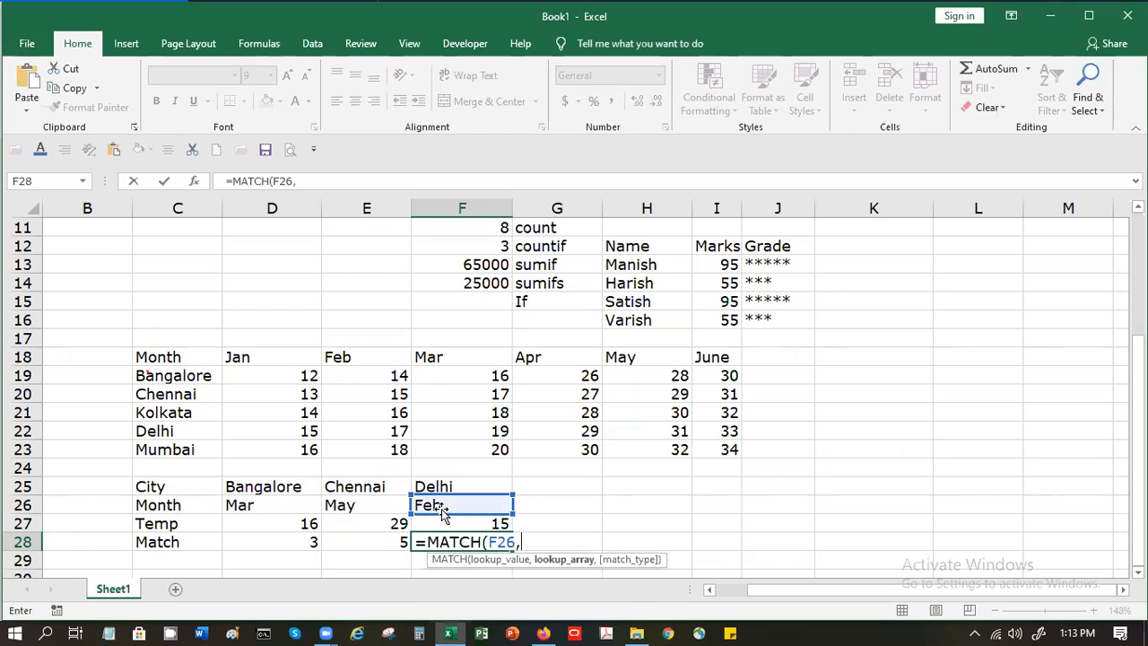
drag(278, 355, 708, 358)
text(,)
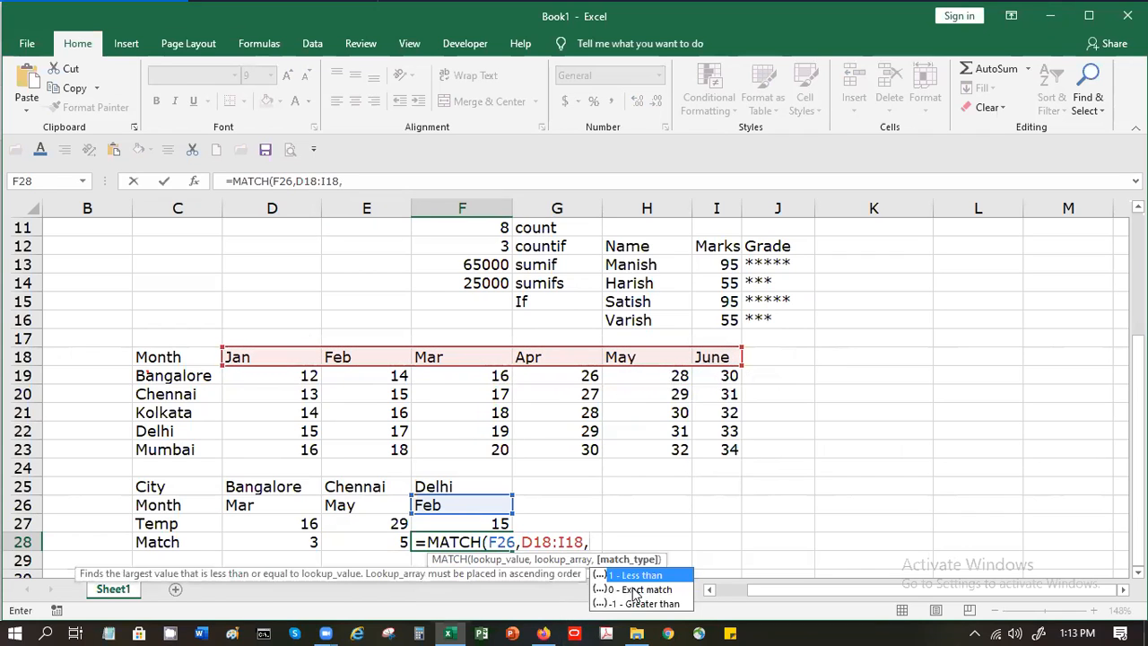
double_click(638, 589)
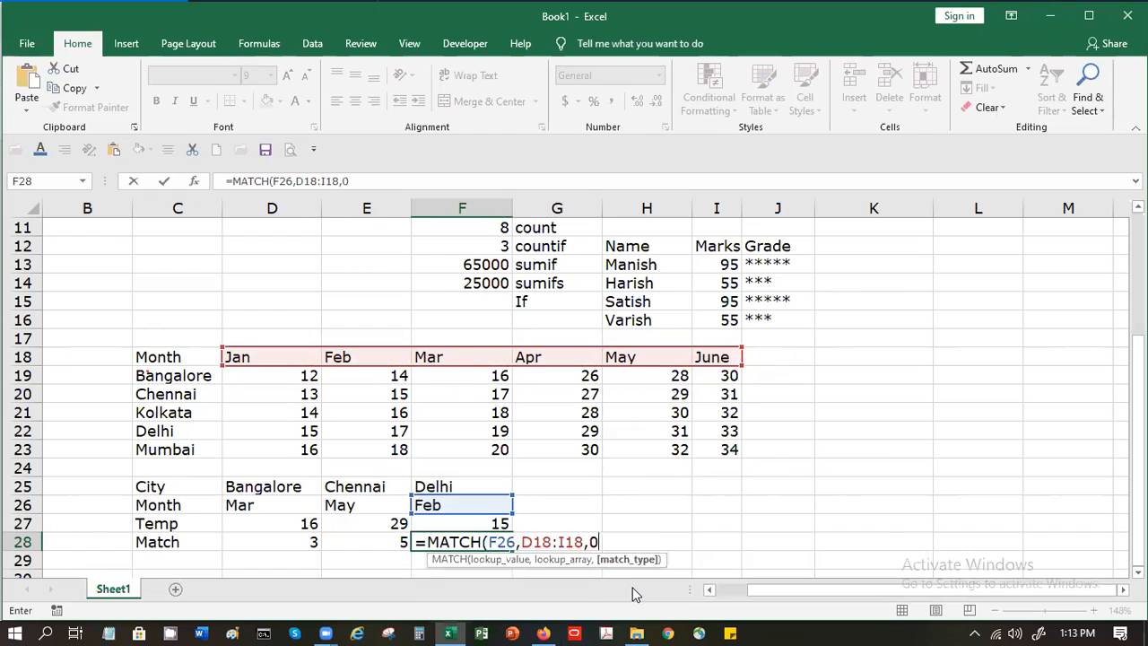
key(Return)
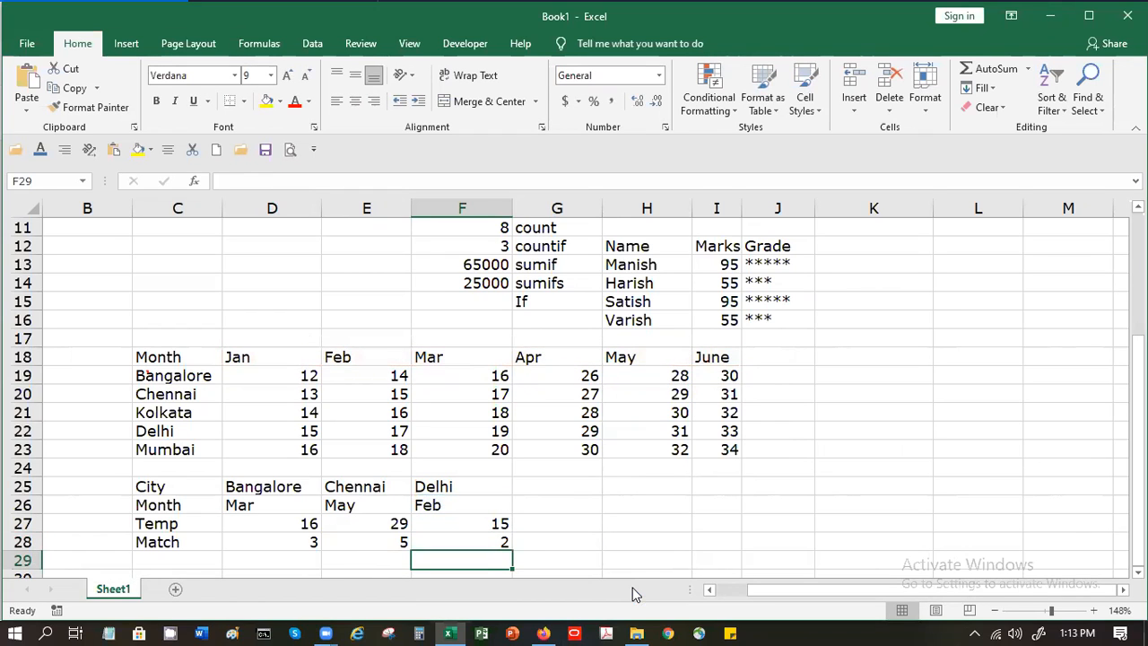
key(Left)
key(Left)
key(Left)
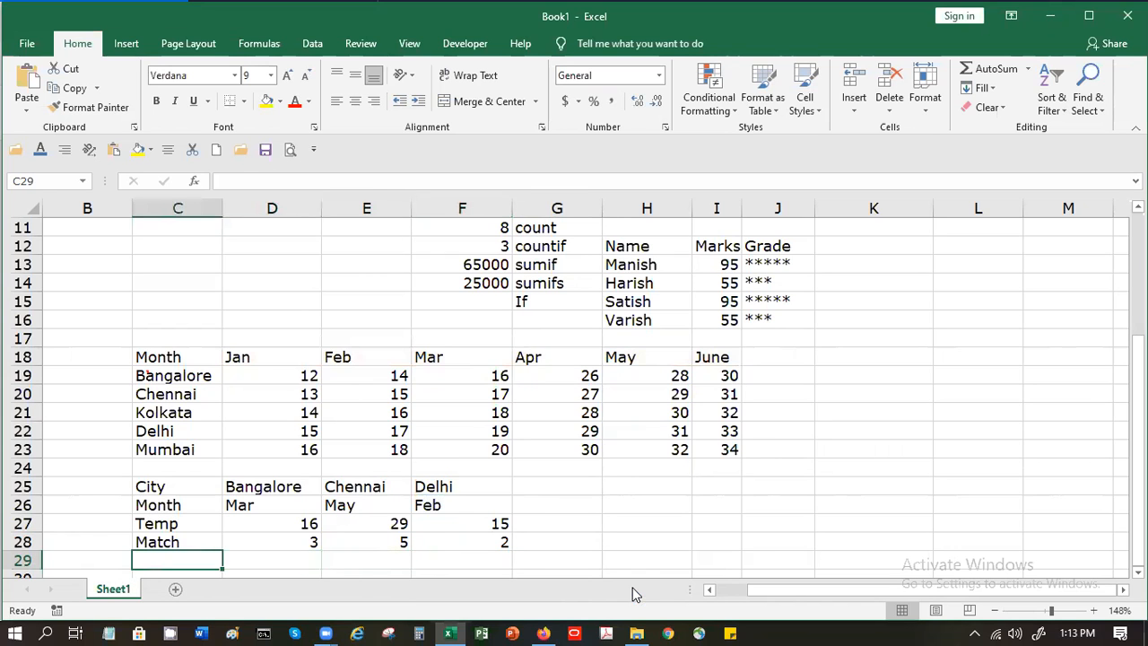
key(Down)
key(Down)
key(Down)
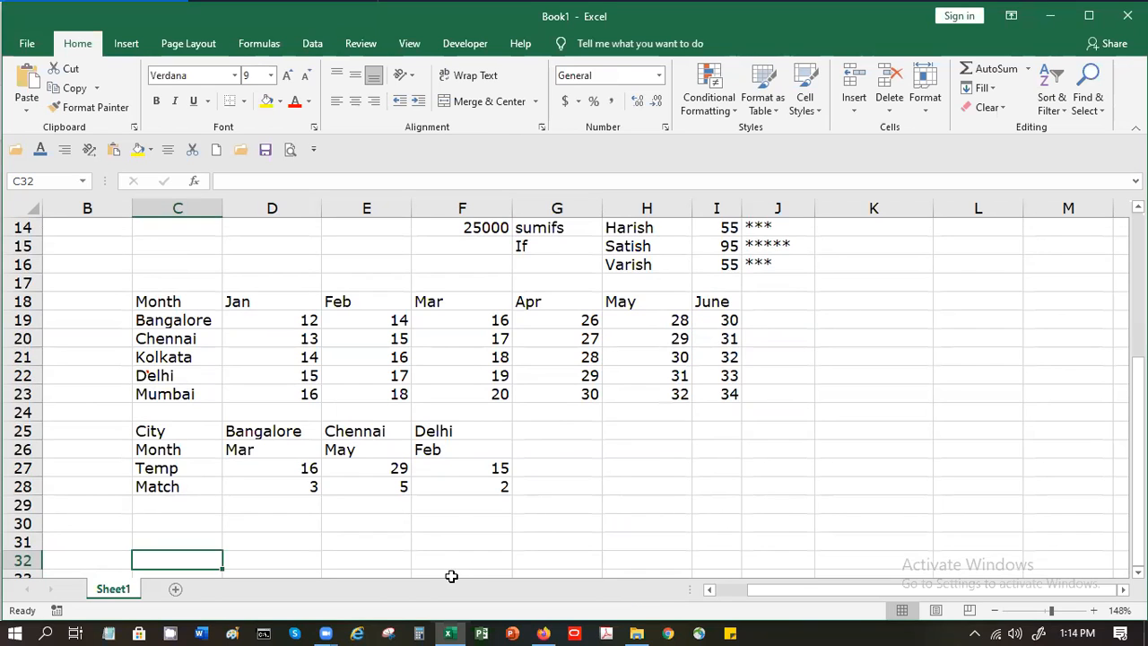
- Review the function arguments of the MATCH in D28 and check its result against the Jan to Mar columns
click(305, 488)
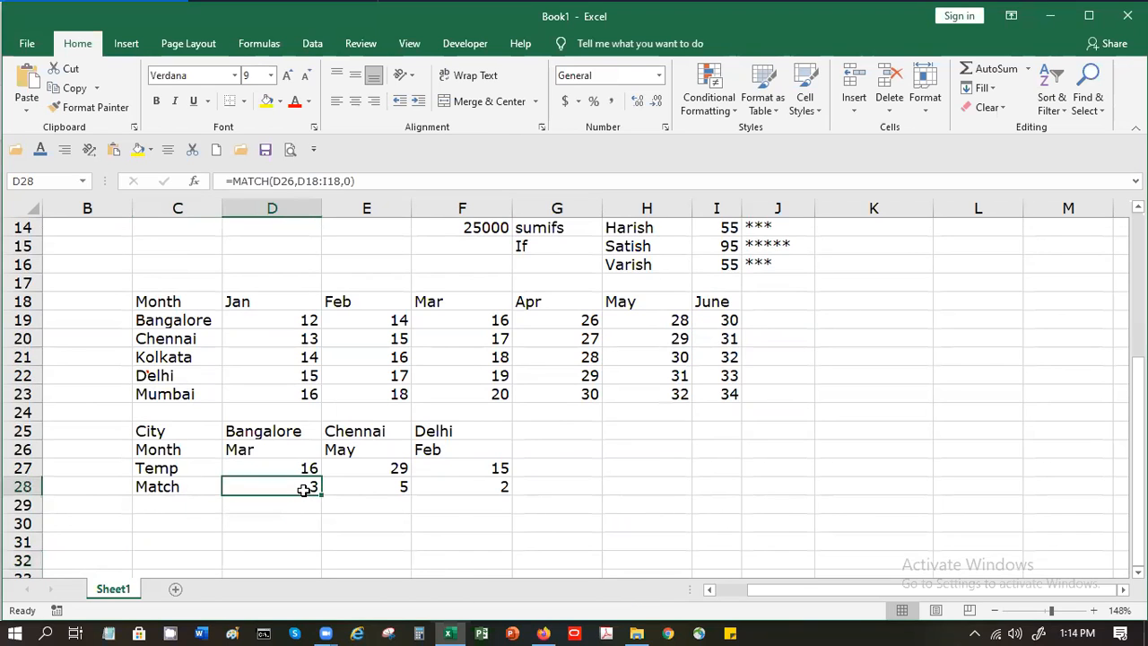
click(196, 185)
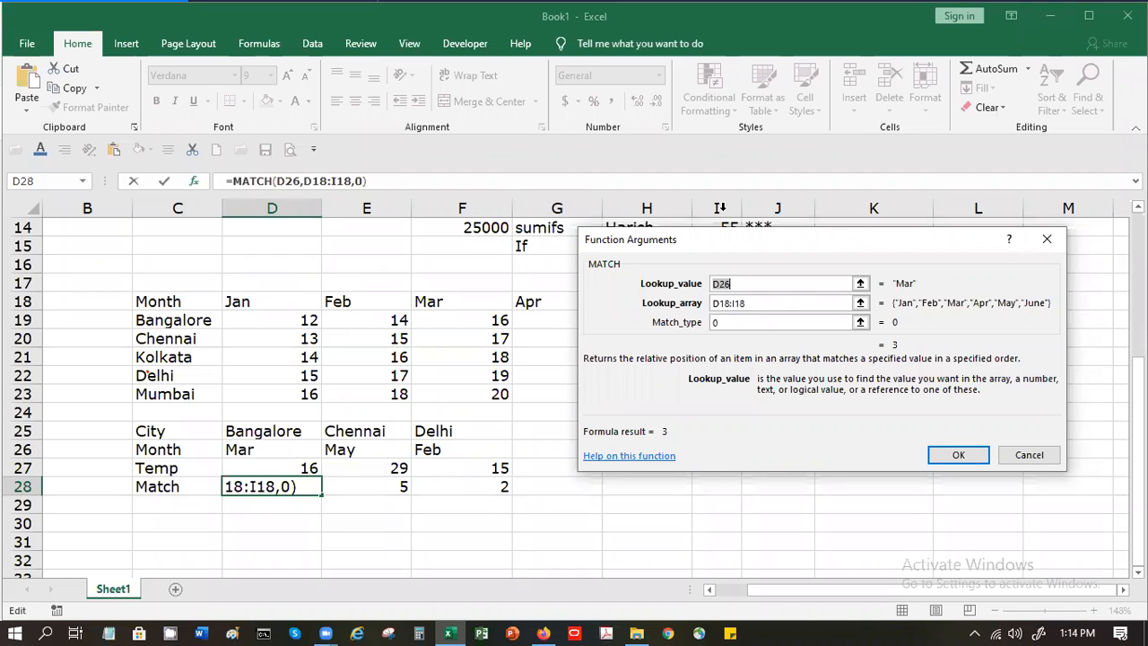
drag(738, 241, 717, 328)
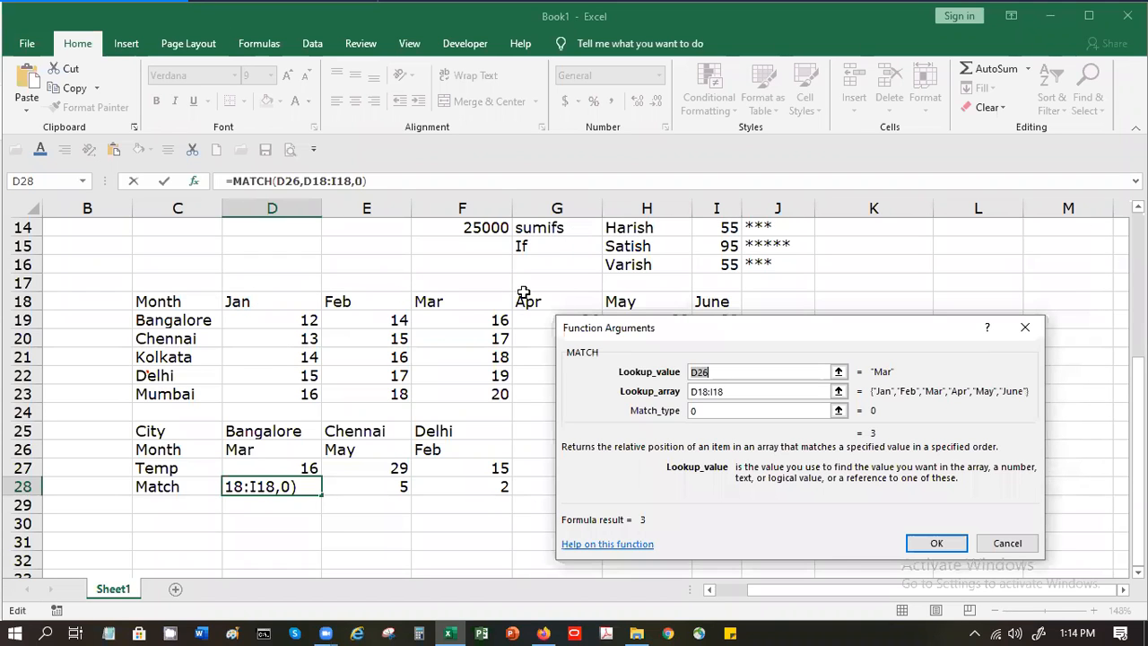
click(753, 391)
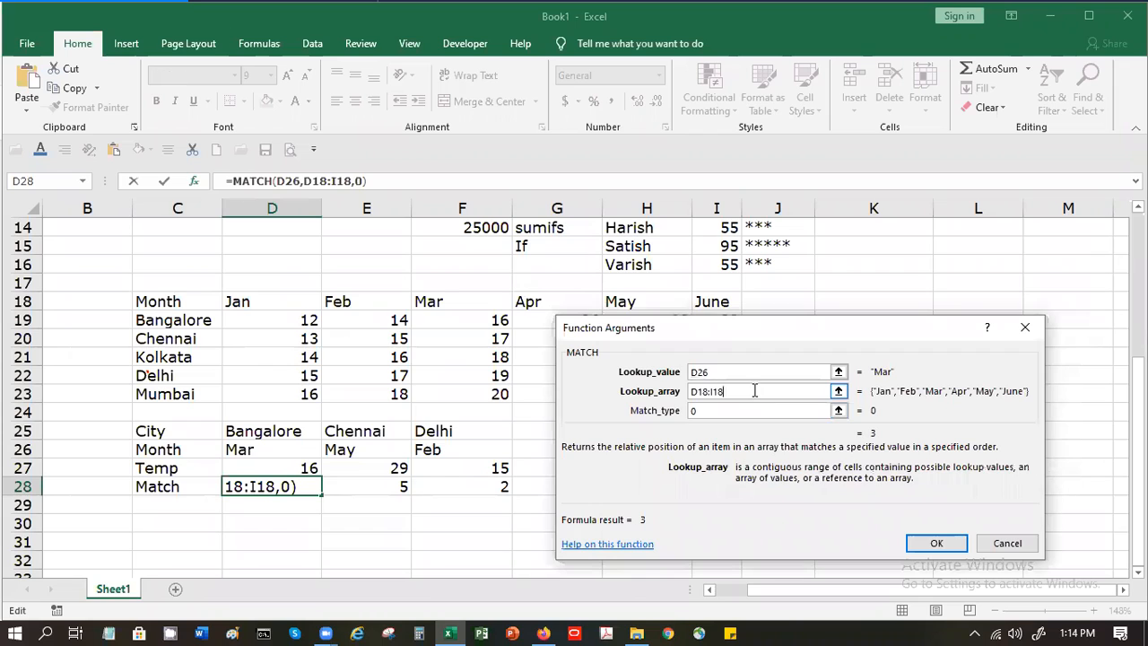
click(726, 410)
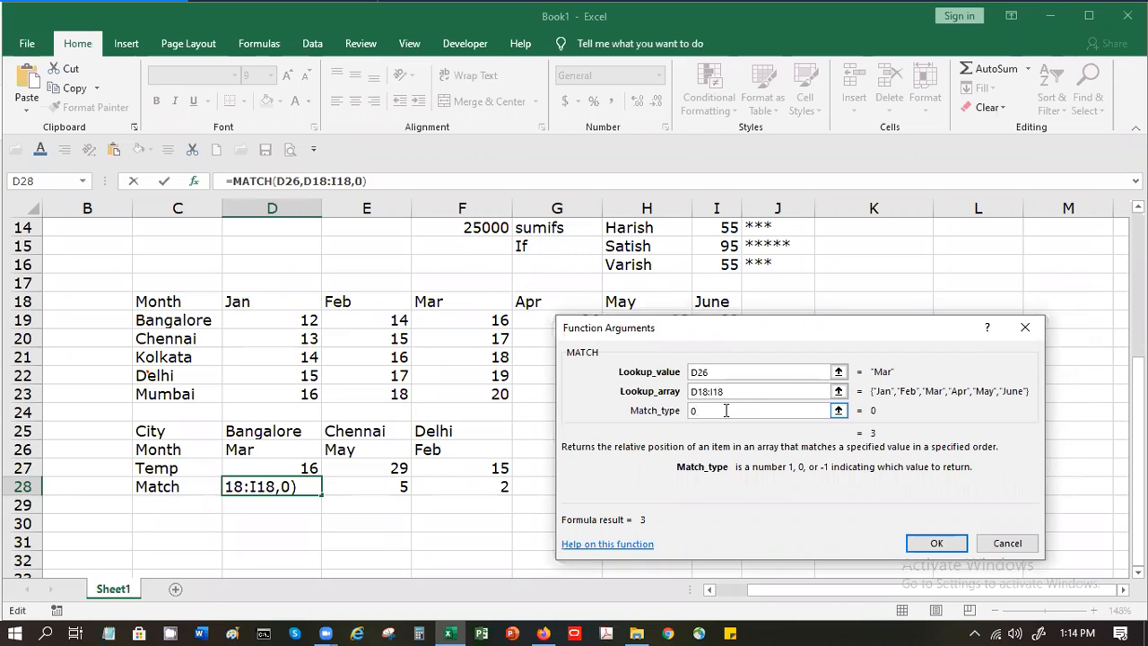
click(935, 543)
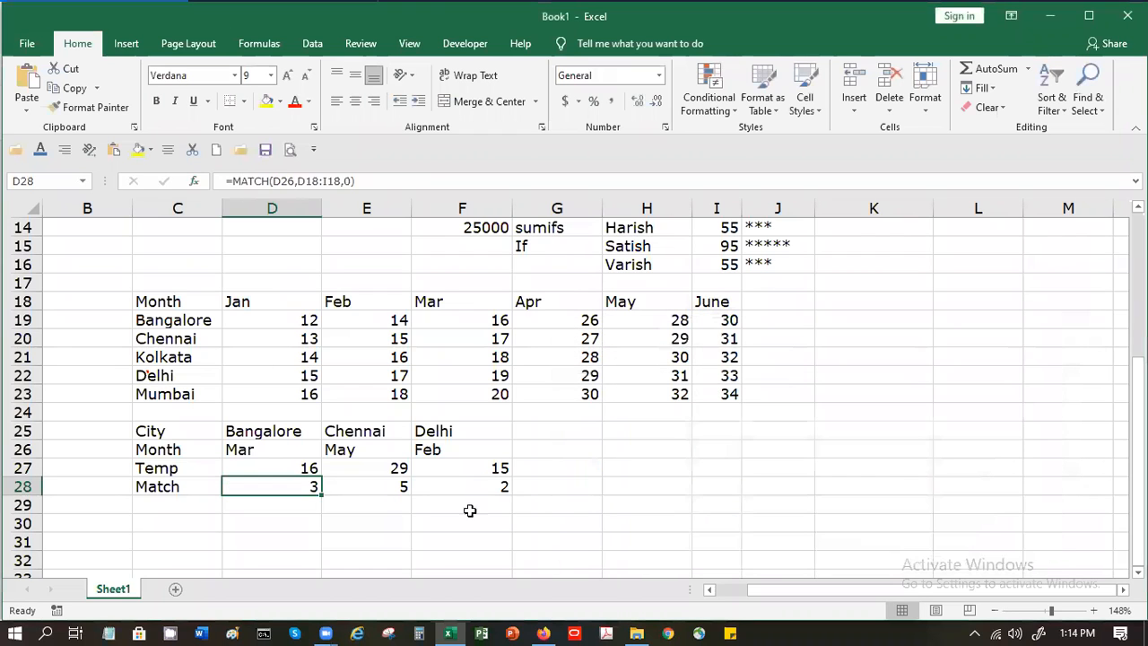
click(488, 300)
click(305, 268)
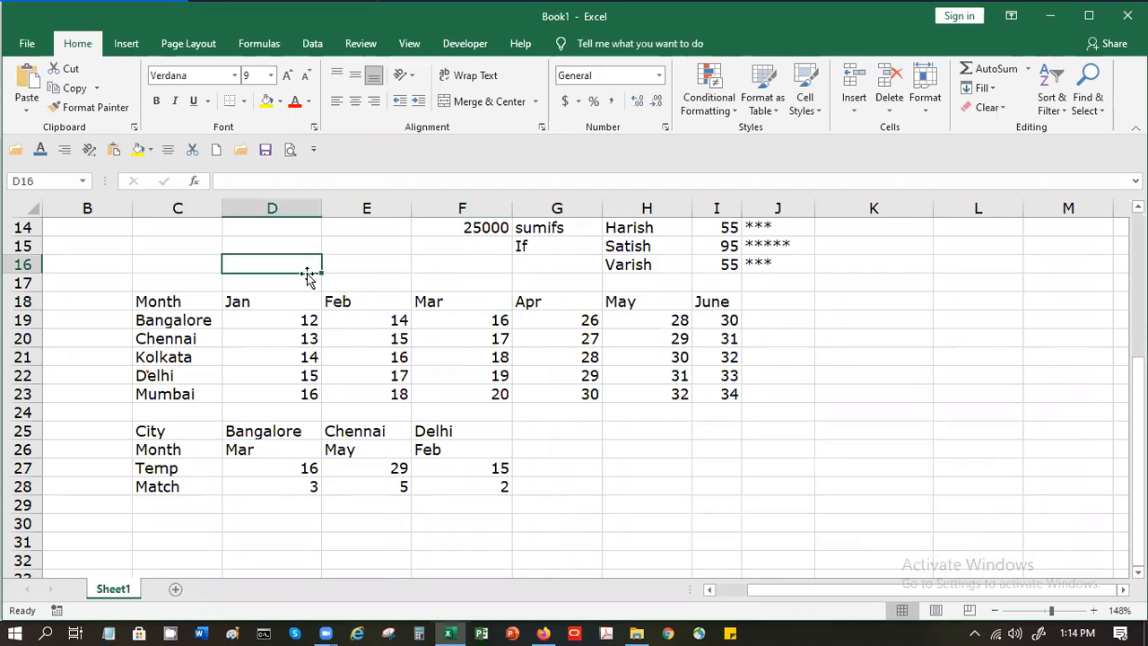
click(349, 279)
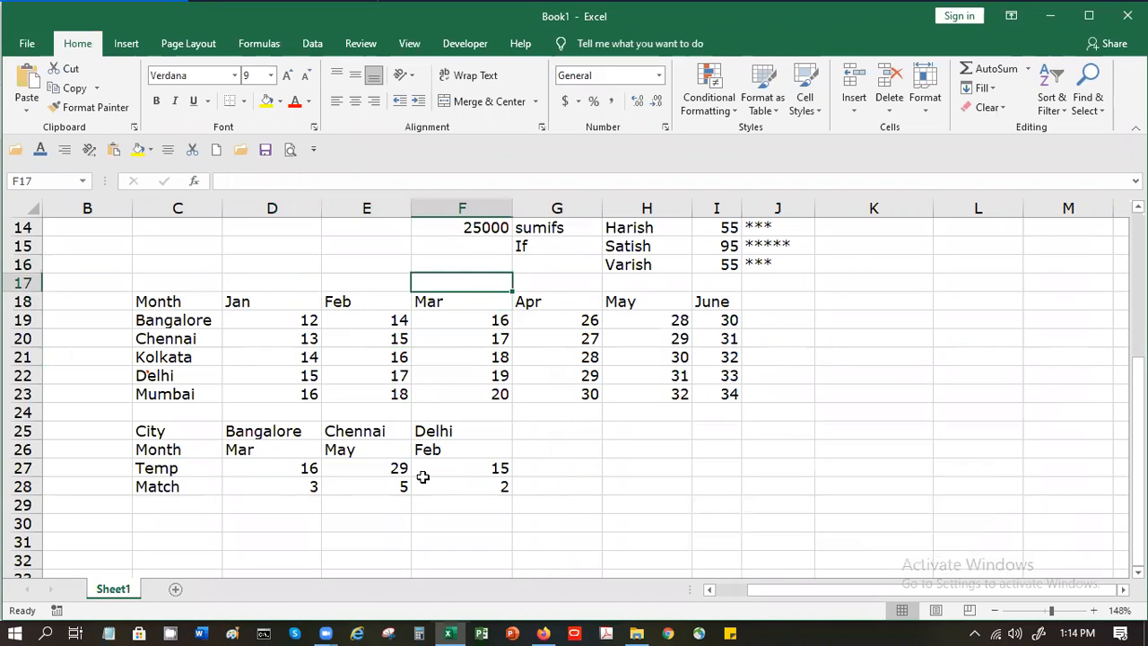
click(578, 456)
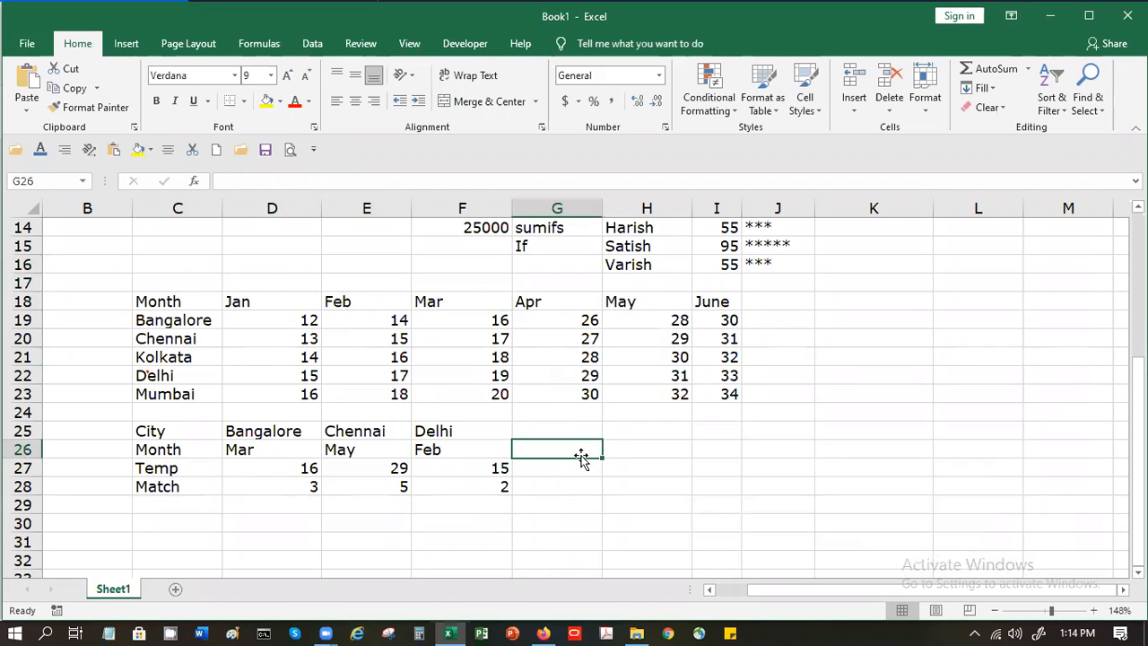
key(Up)
text(ma)
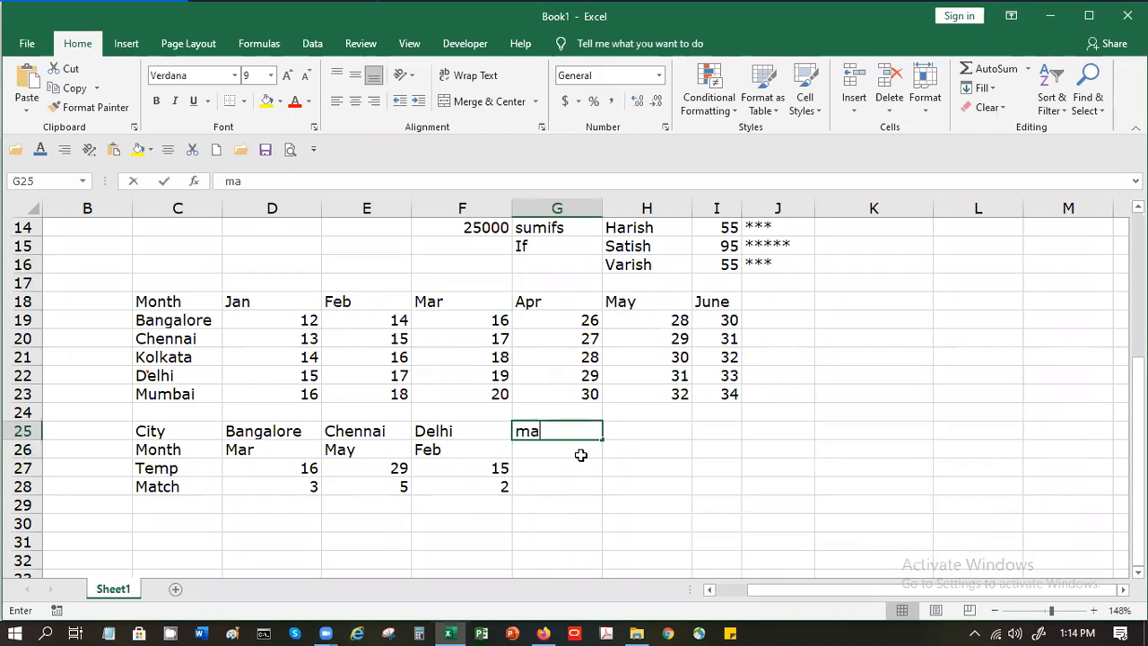
key(BackSpace)
key(BackSpace)
key(Return)
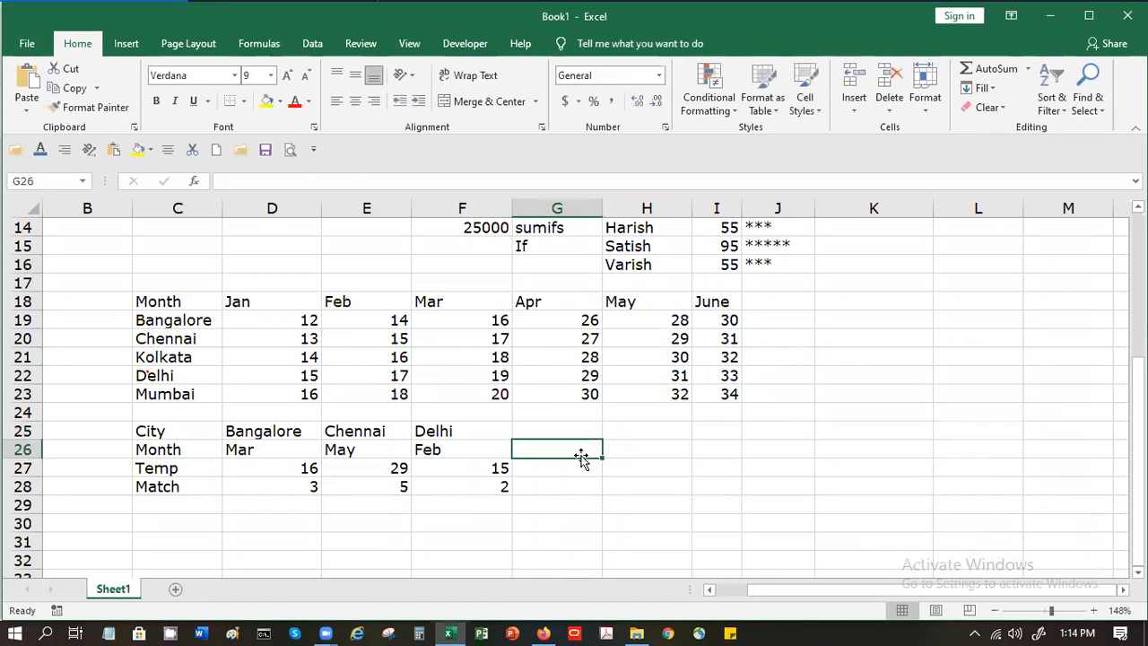
- Enter May as an additional lookup month in G26, beside Delhi's month
text(May)
key(Return)
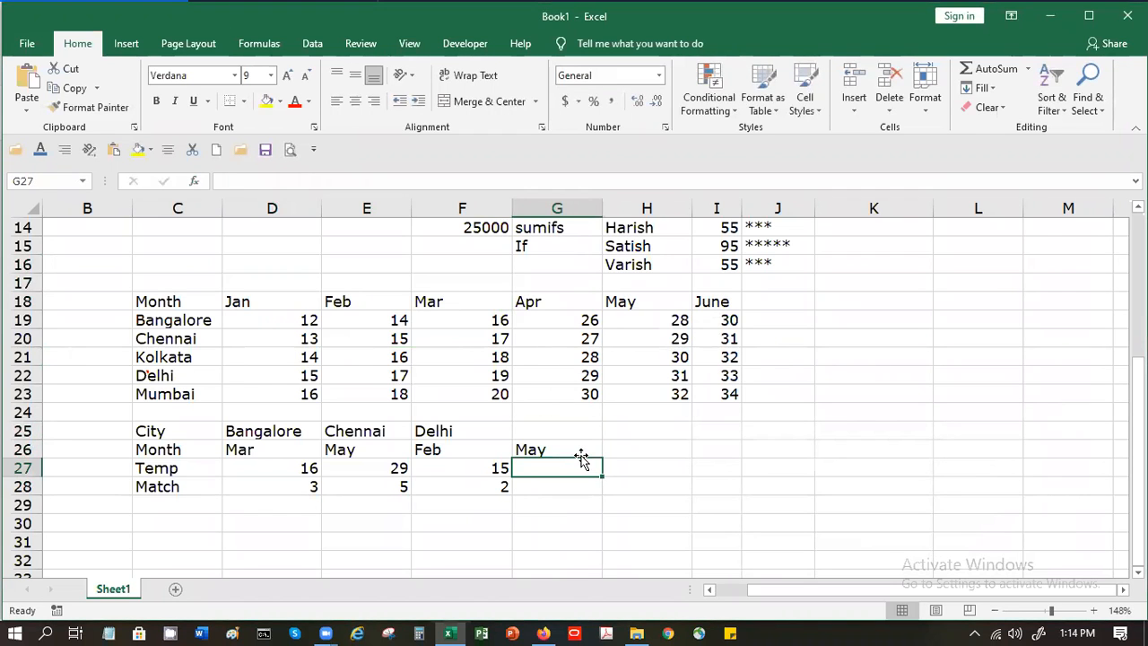
- Find the position of the May entry in G26 within the month header using =MATCH(G26,D18:I18,0) in G28
key(Down)
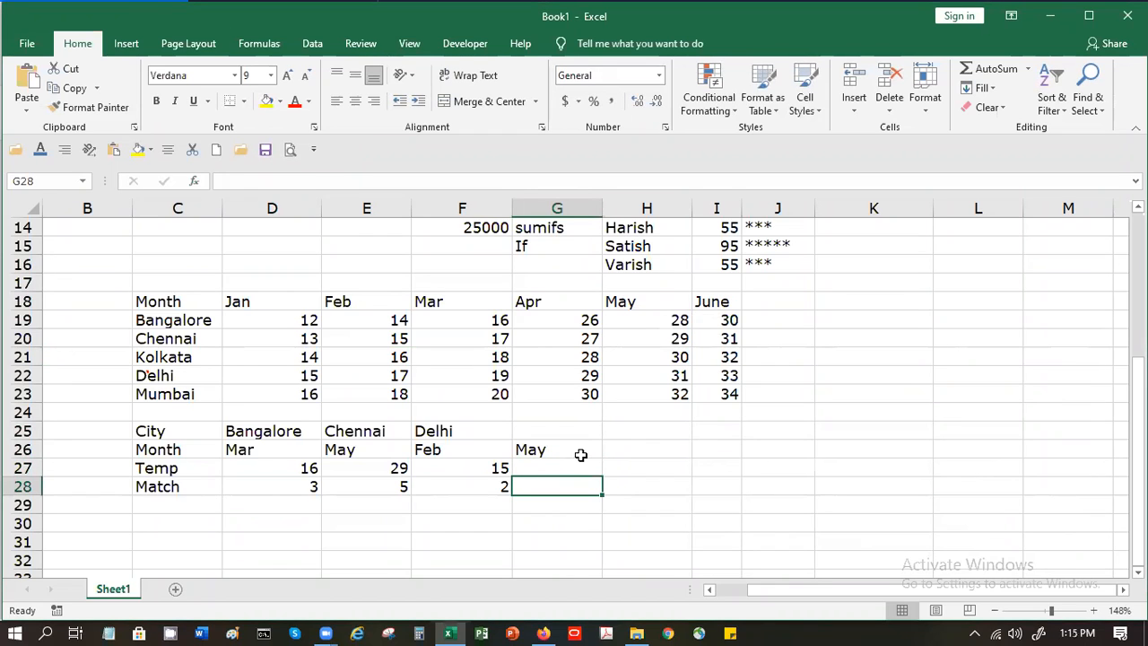
text(=)
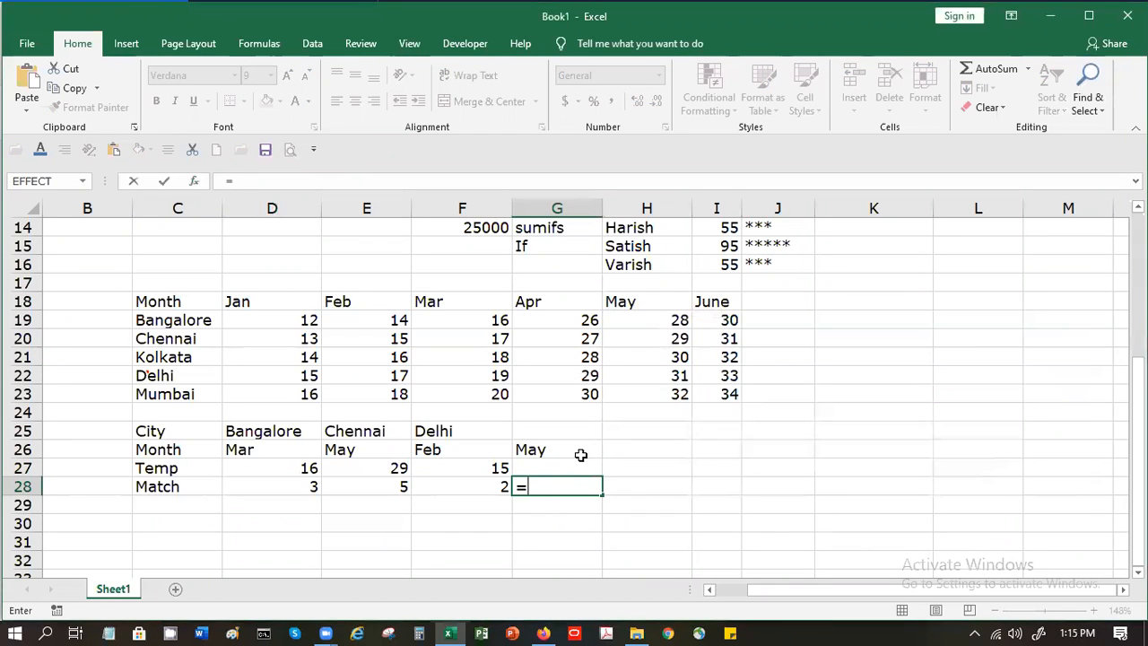
text(mat)
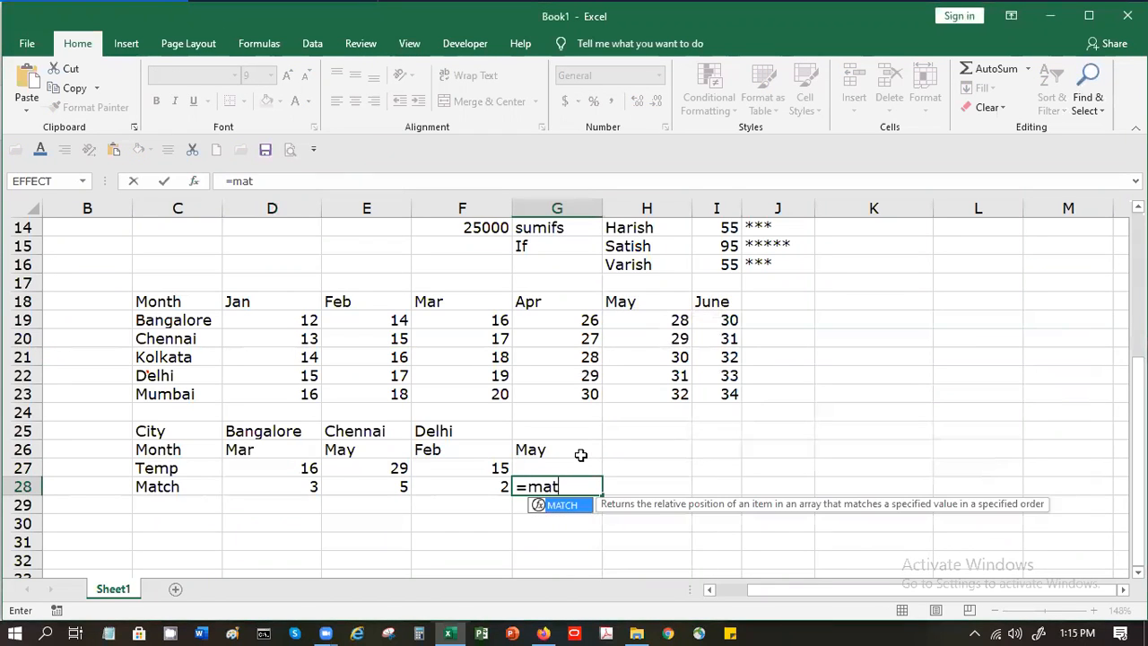
double_click(562, 505)
click(548, 450)
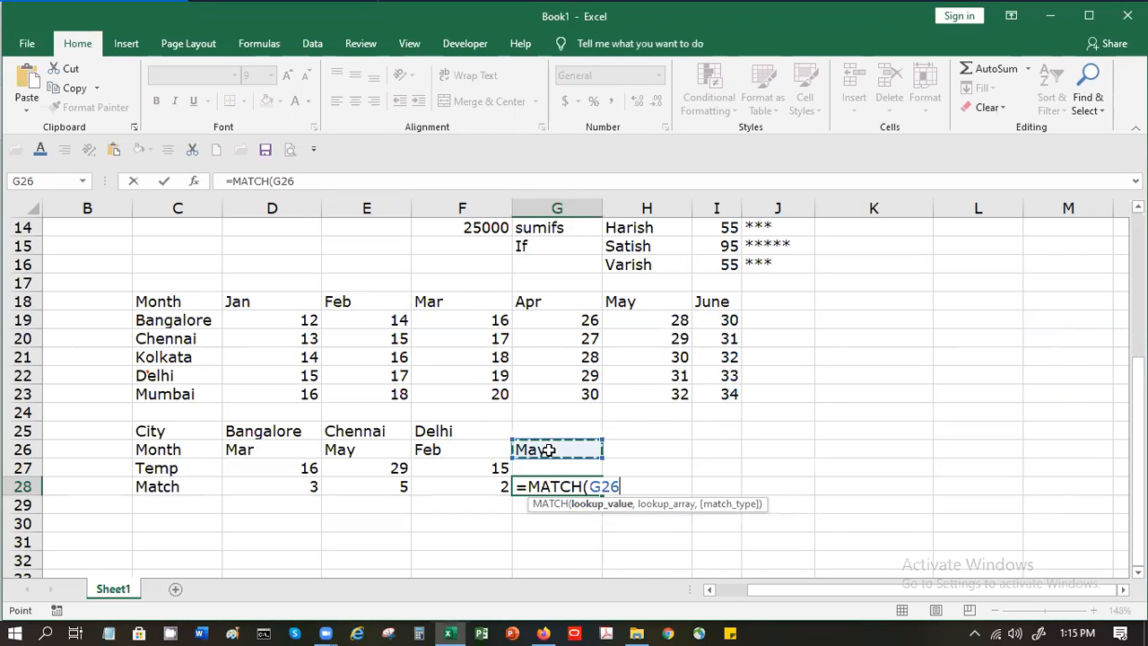
text(,)
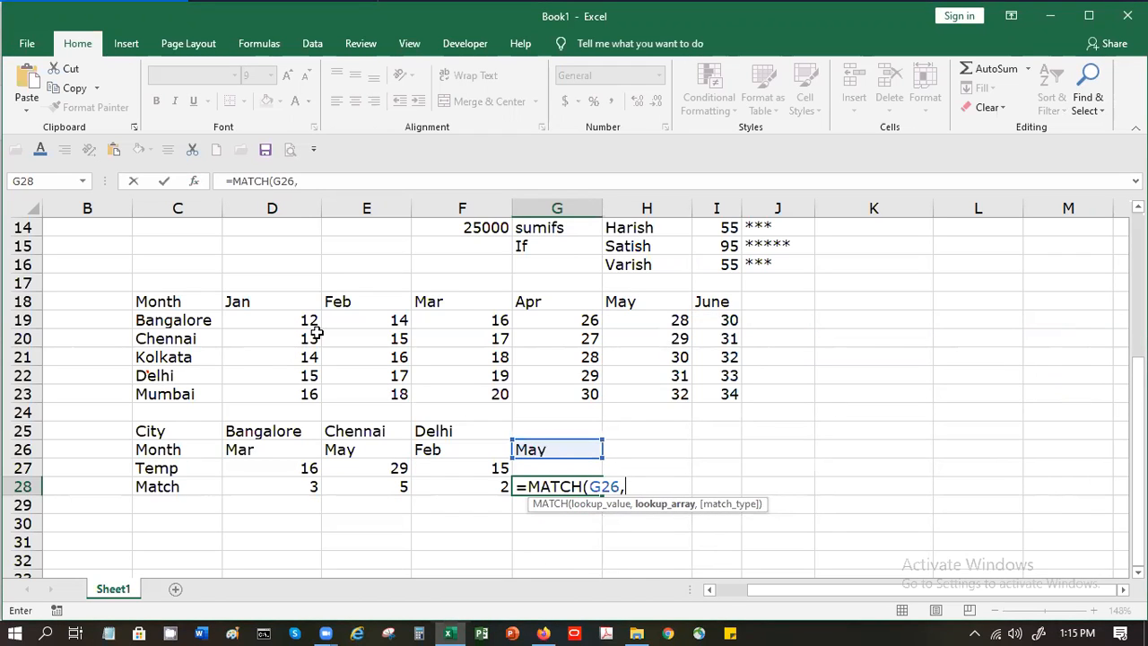
drag(255, 301, 710, 301)
text(,)
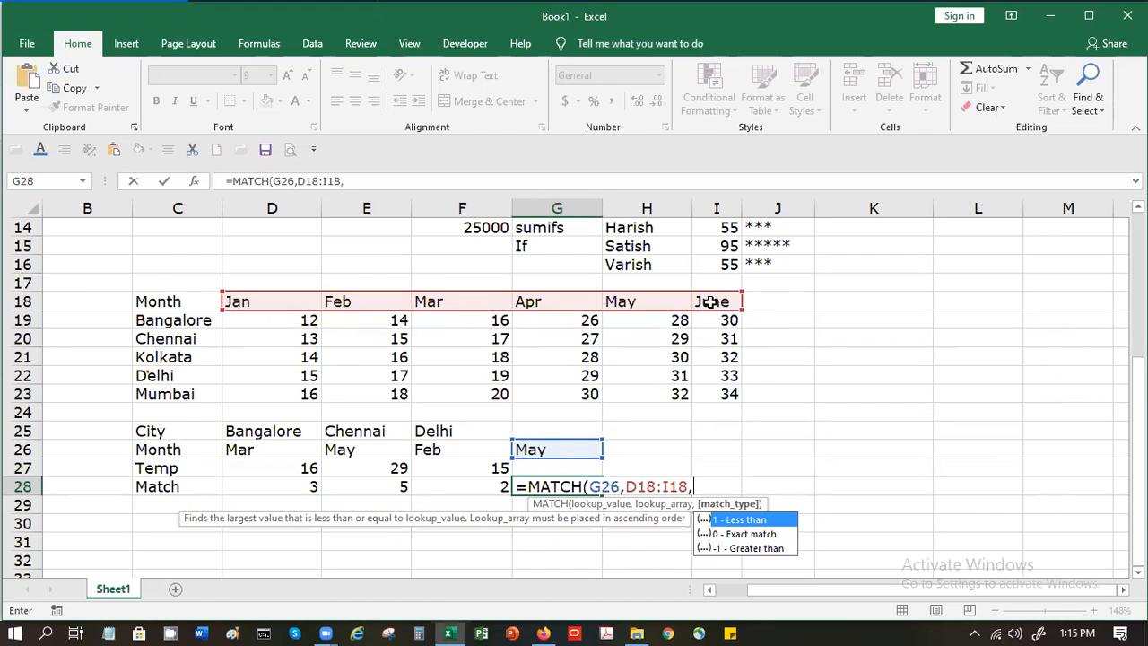
double_click(747, 533)
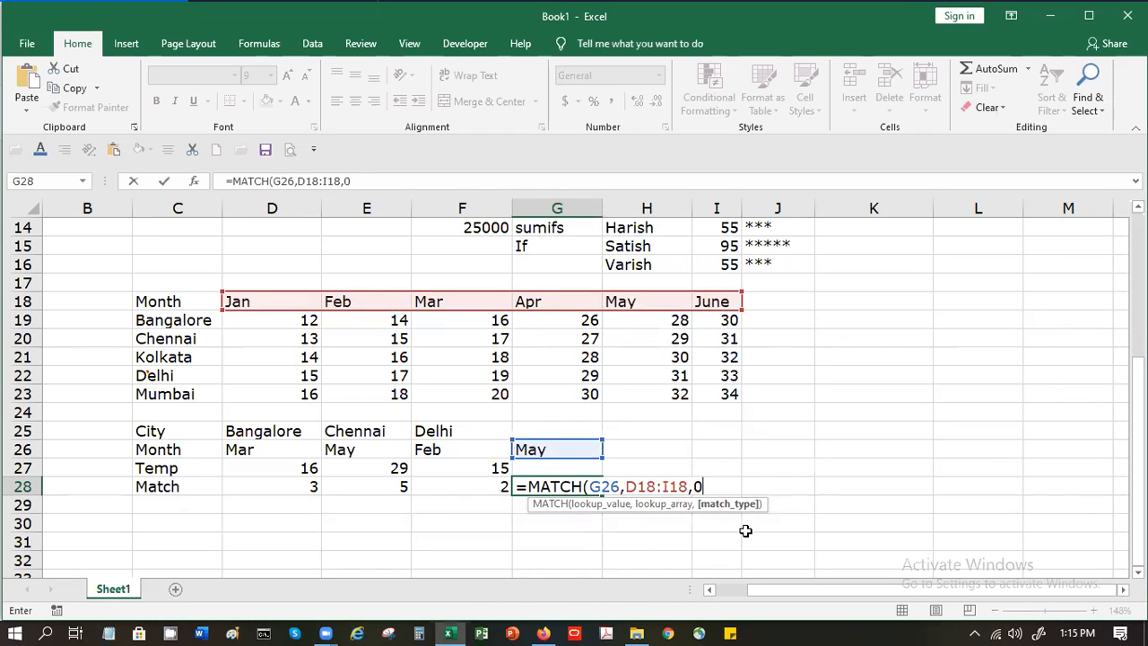
key(Return)
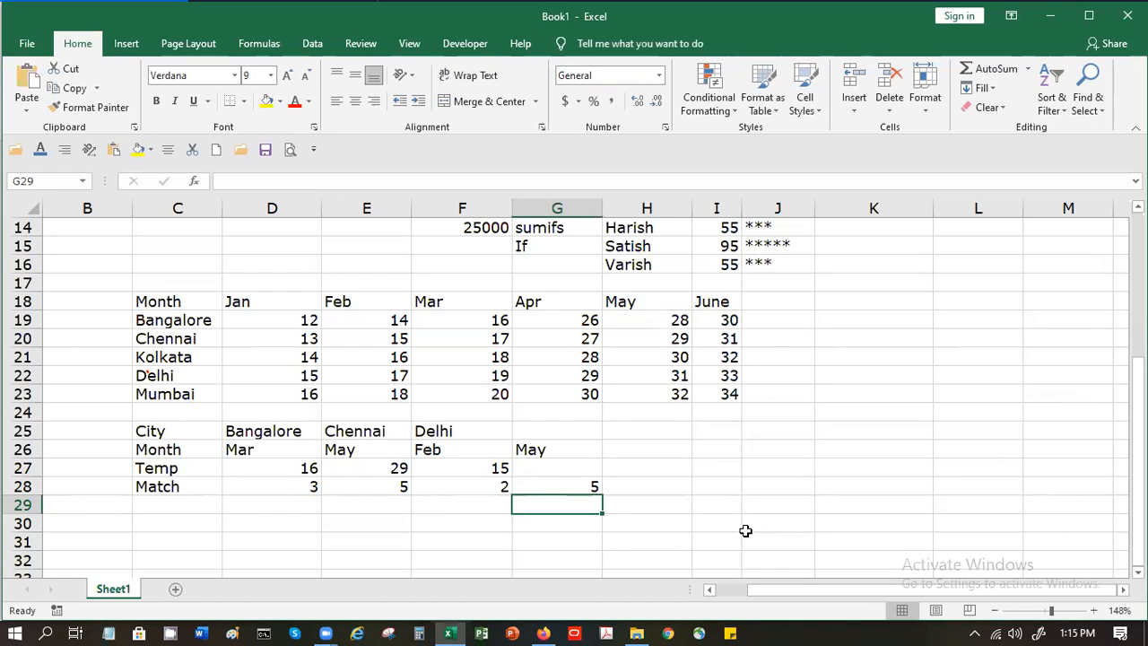
key(Left)
key(Left)
key(Left)
key(Left)
key(Up)
key(Up)
key(Down)
key(Down)
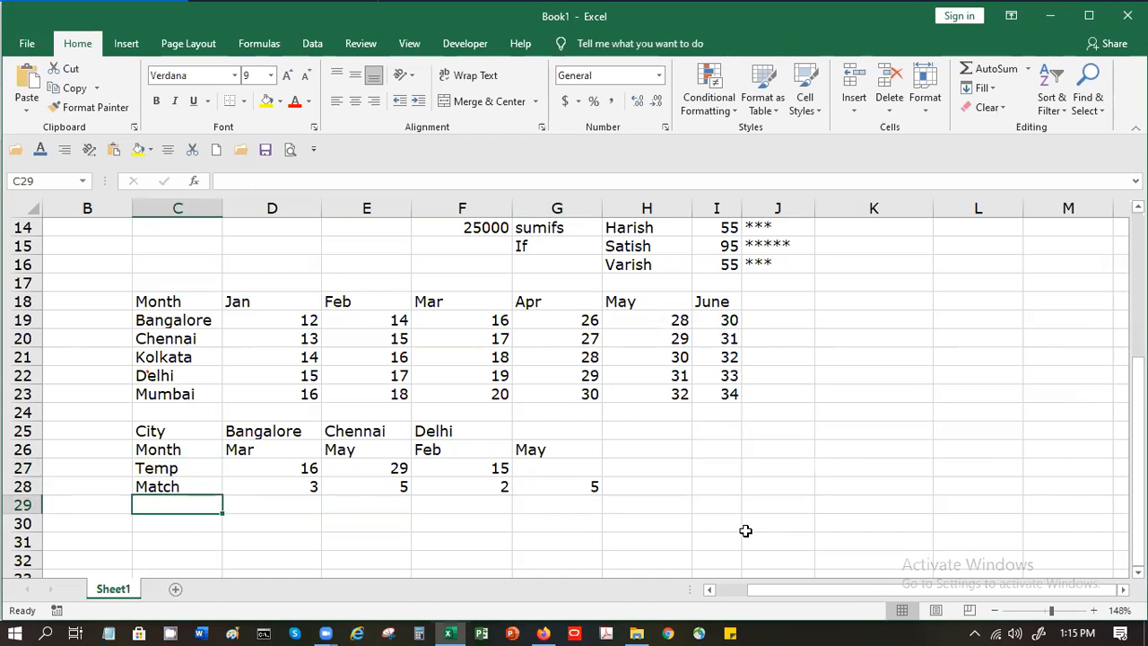
key(Up)
key(Up)
key(Up)
key(Right)
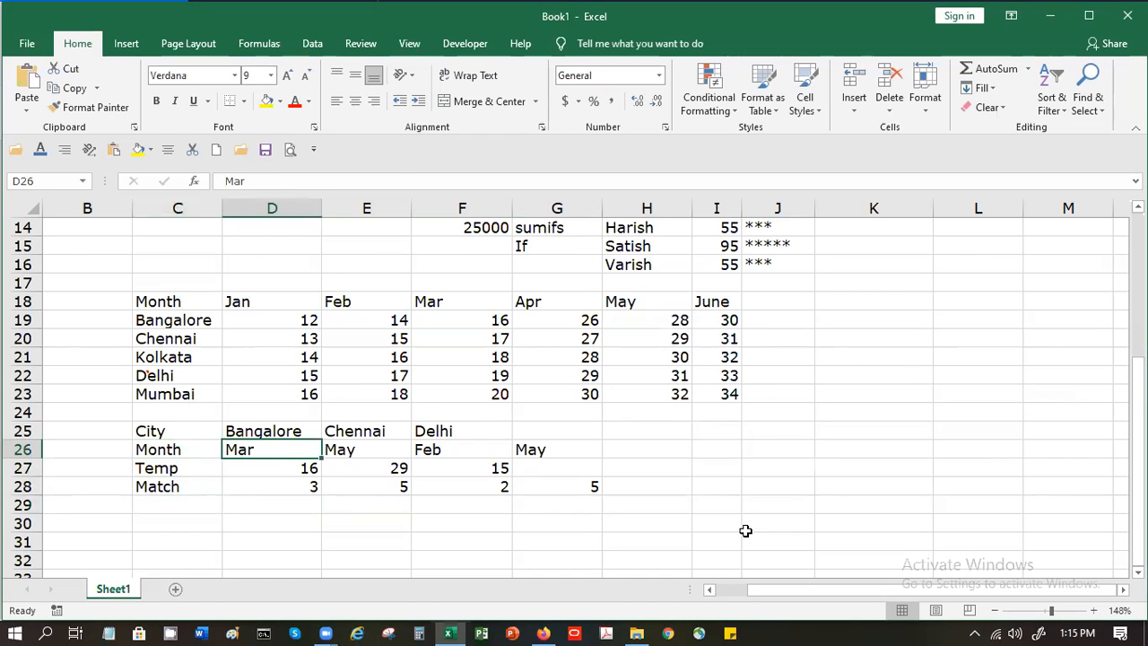
key(Down)
key(Down)
key(Down)
key(Left)
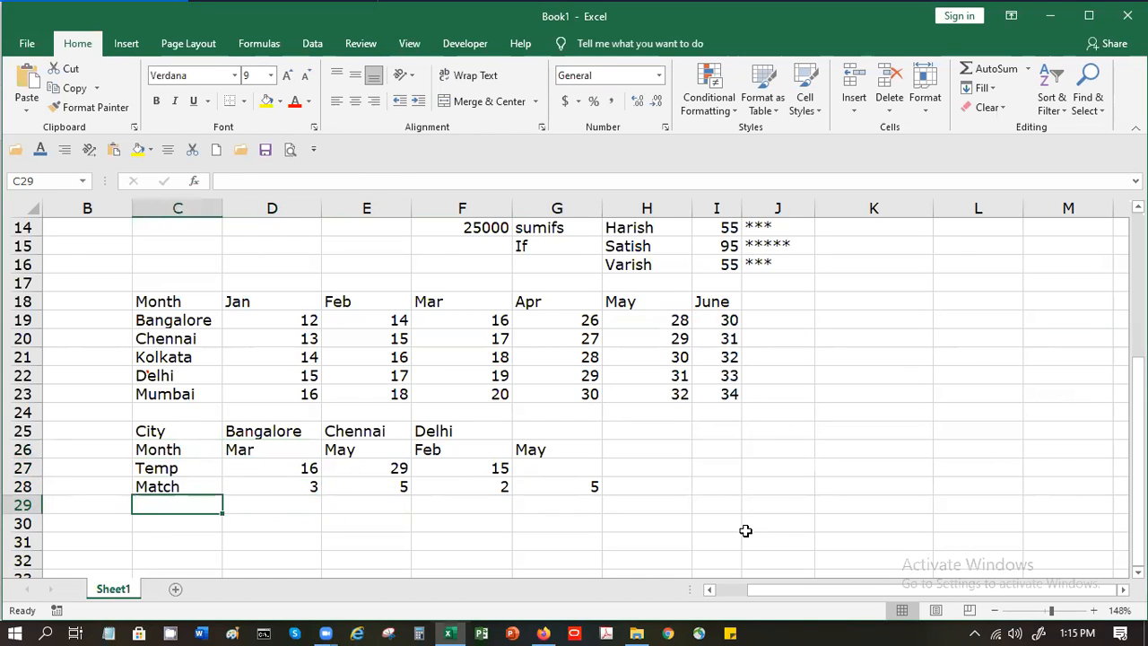
- Begin a VLOOKUP formula in D29 with D25 as the lookup value and C19:I23 as the table array
key(Right)
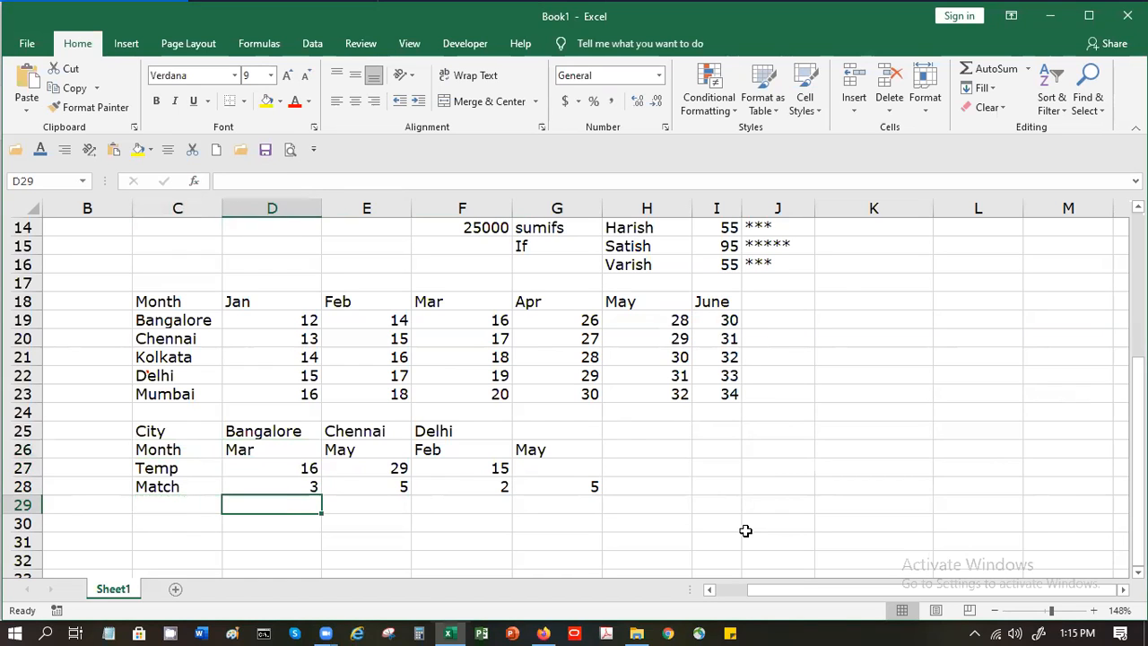
text(=vl)
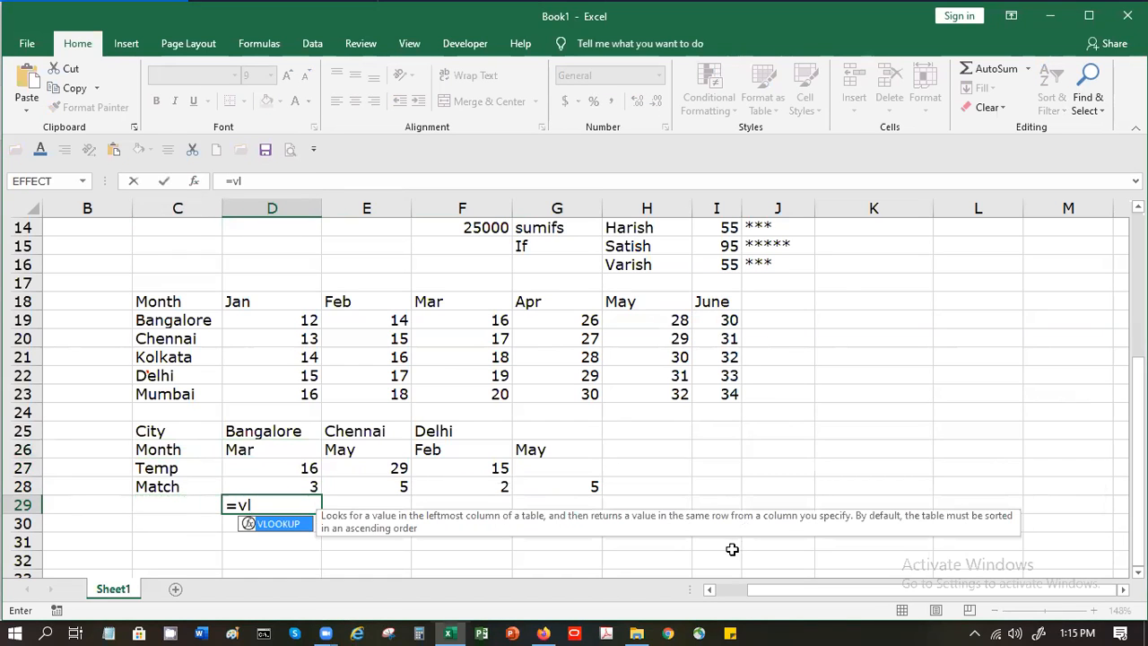
double_click(285, 524)
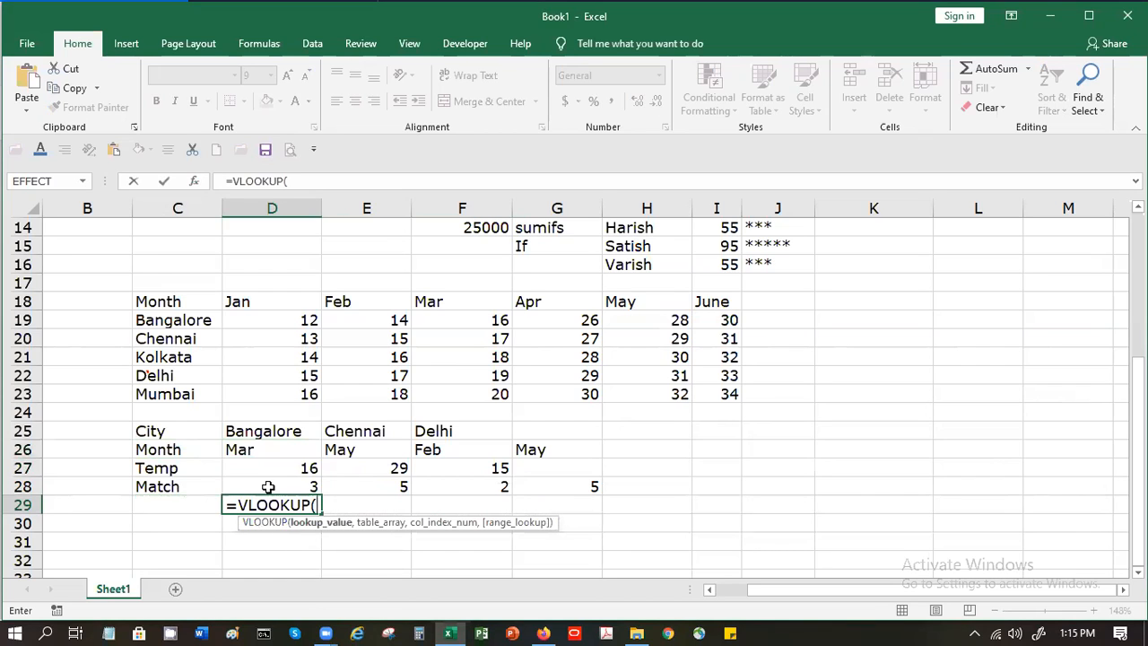
click(267, 433)
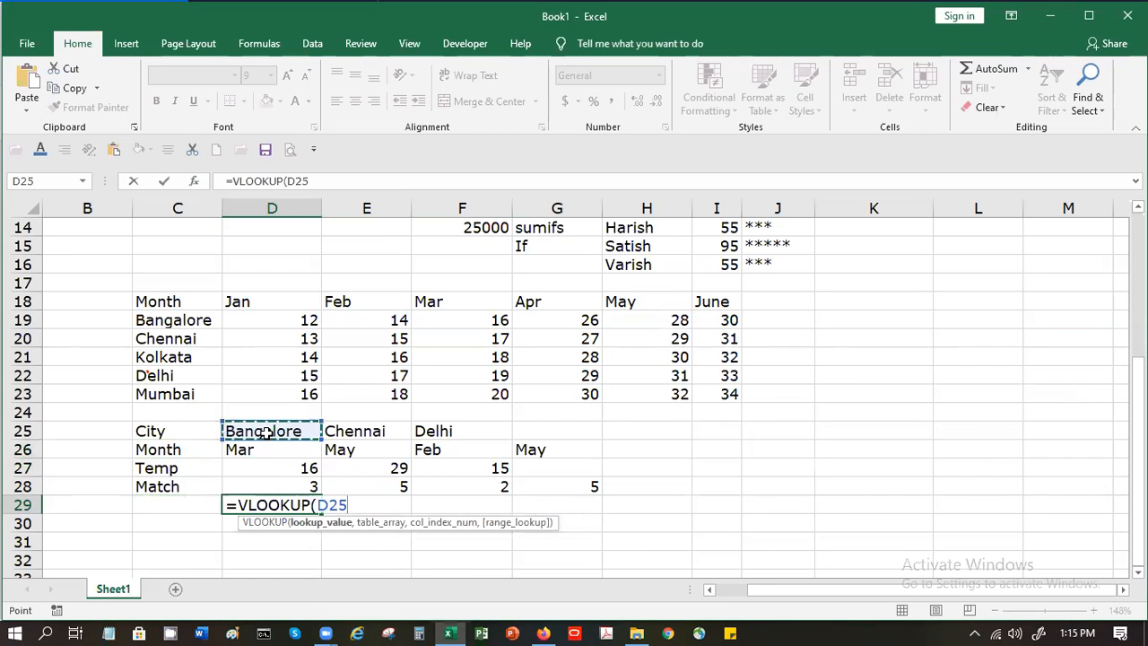
text(,)
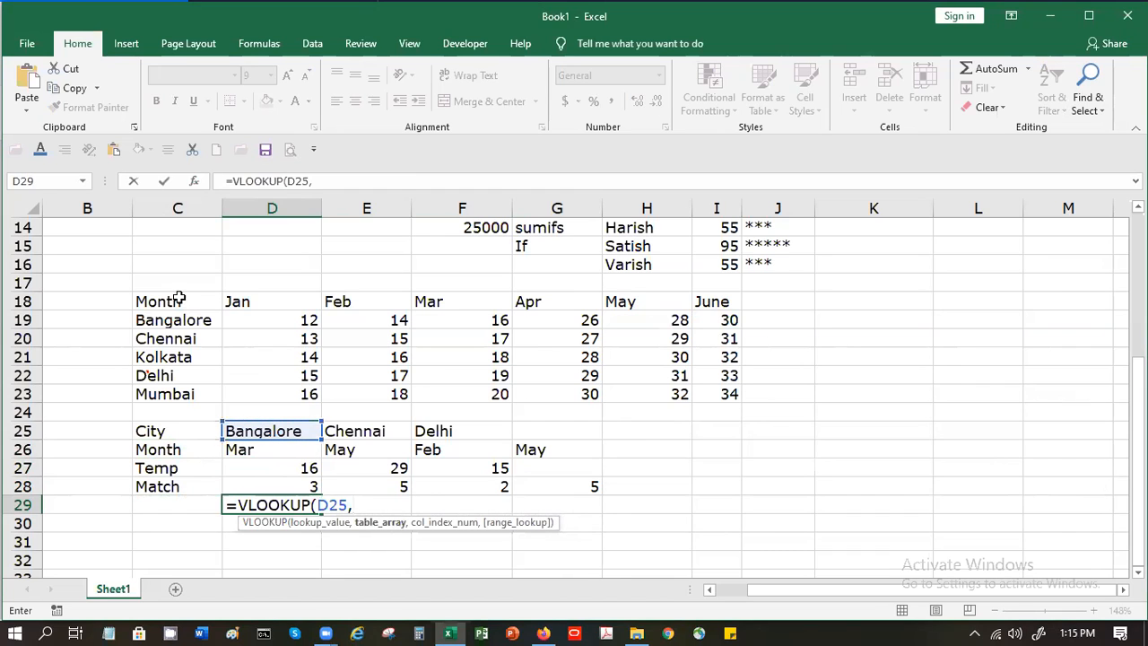
drag(179, 320, 733, 396)
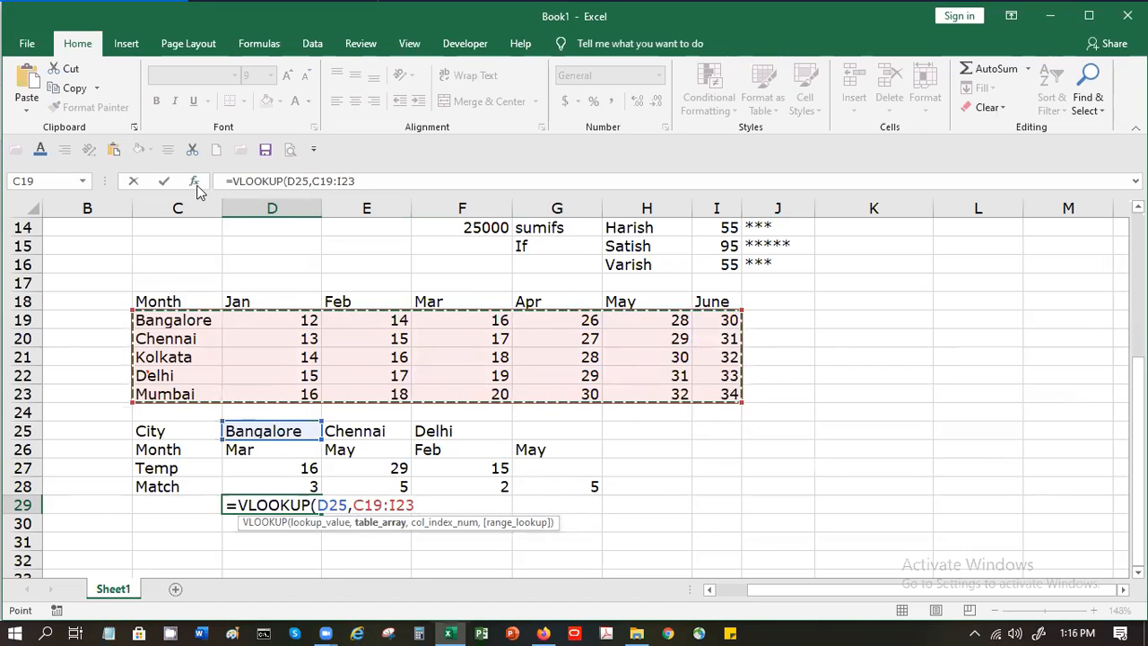
- Complete the D29 VLOOKUP through its function arguments, with MATCH(D26,D18:I18,0)+1 as the column index number and no range lookup
click(196, 183)
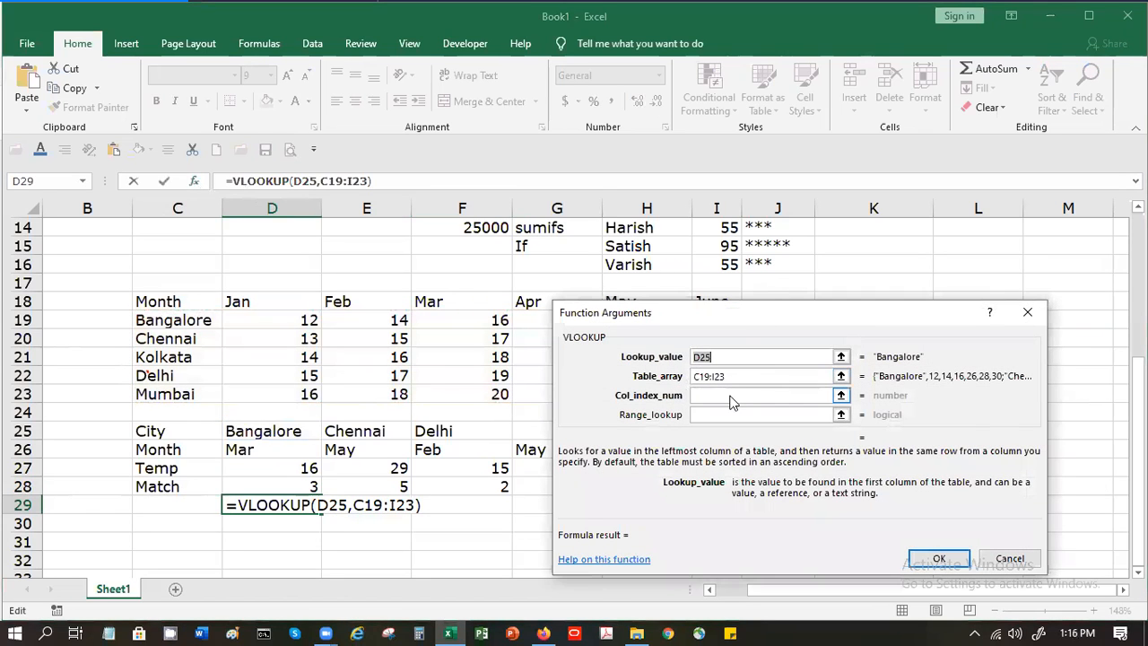
click(731, 396)
text(match)
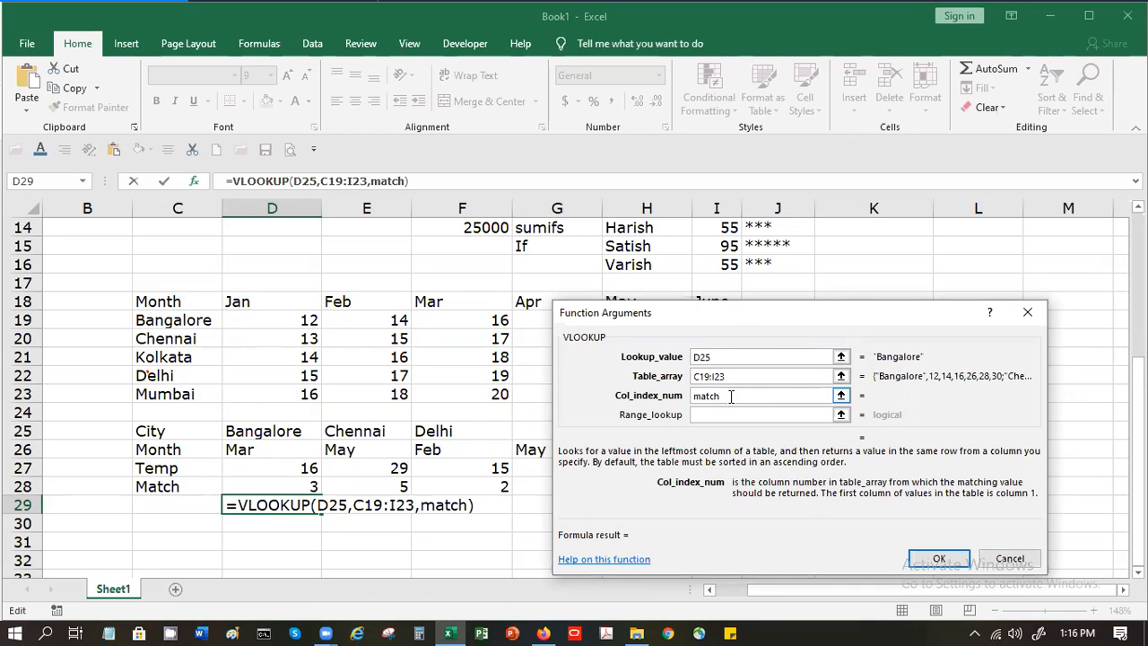
text(()
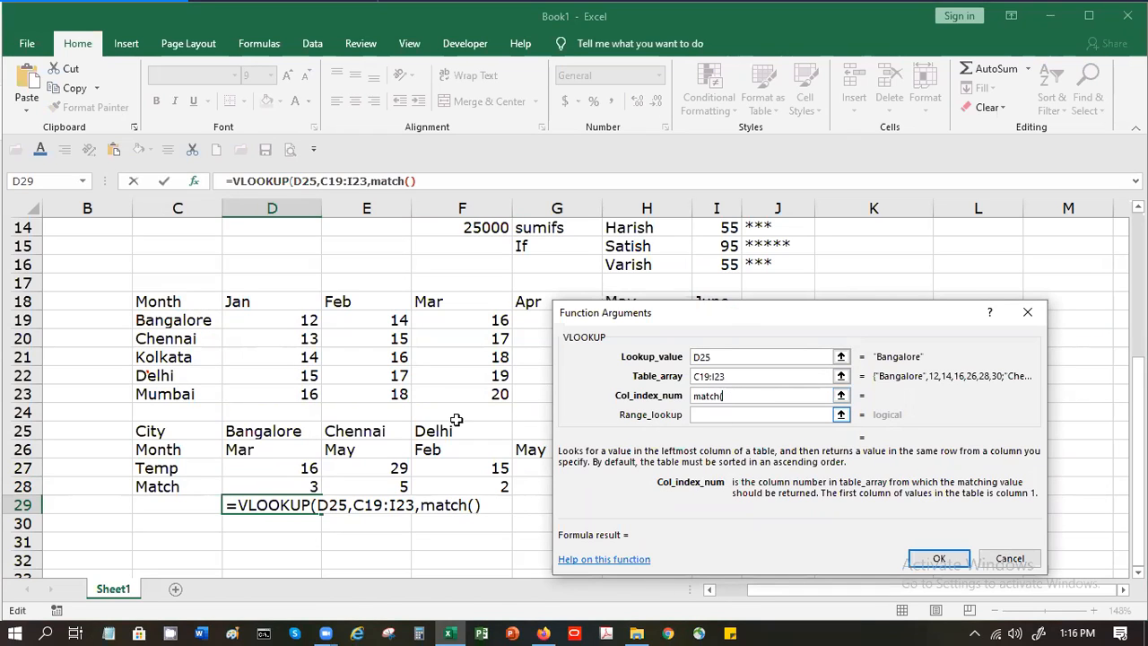
click(251, 452)
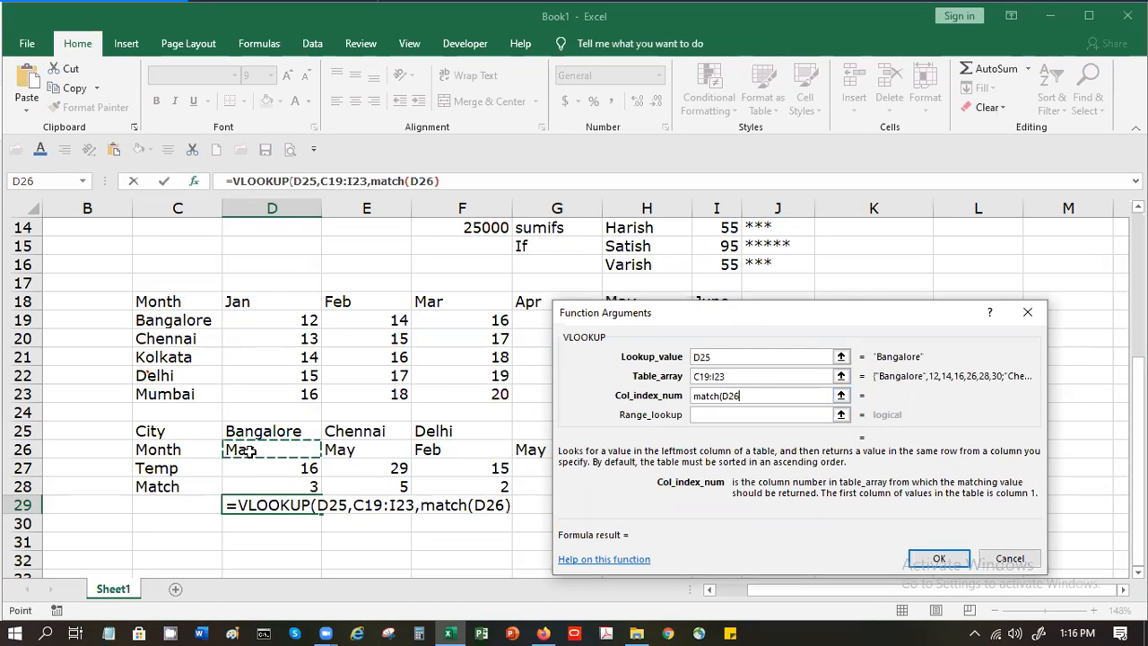
text(,)
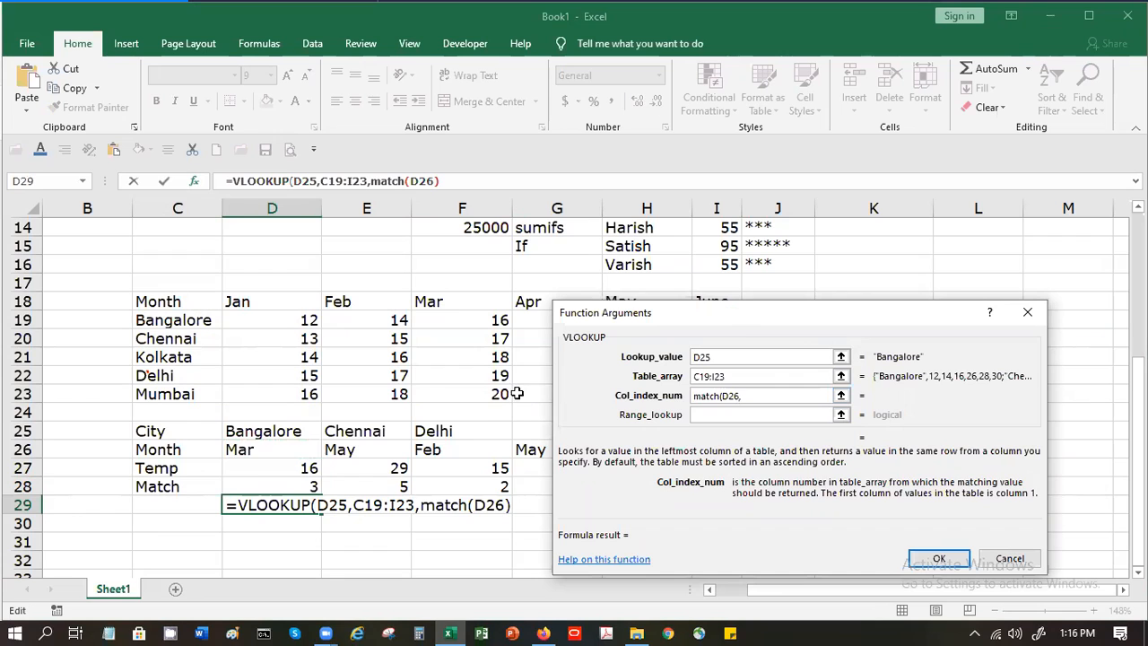
click(269, 430)
drag(345, 423, 379, 418)
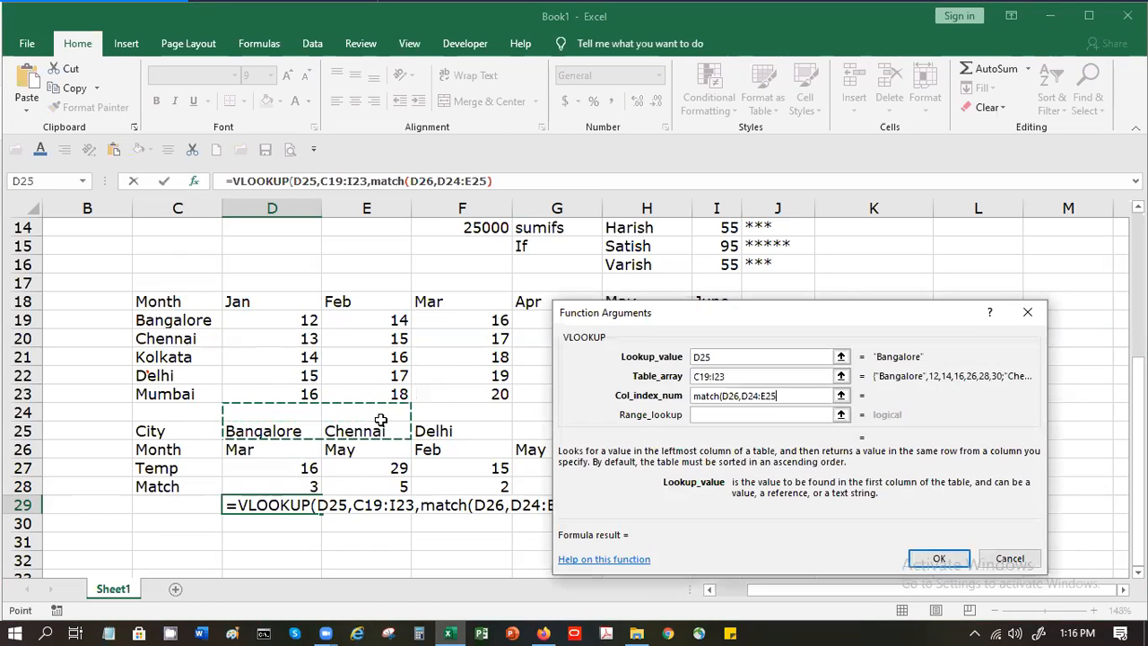
drag(255, 296, 705, 308)
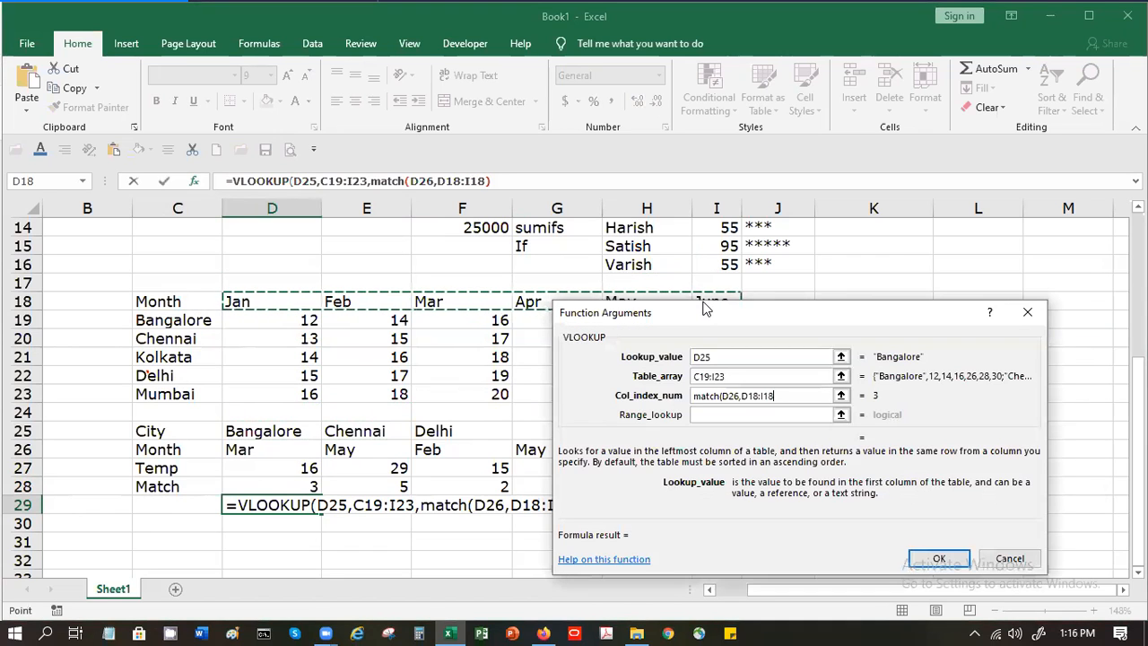
text(,)
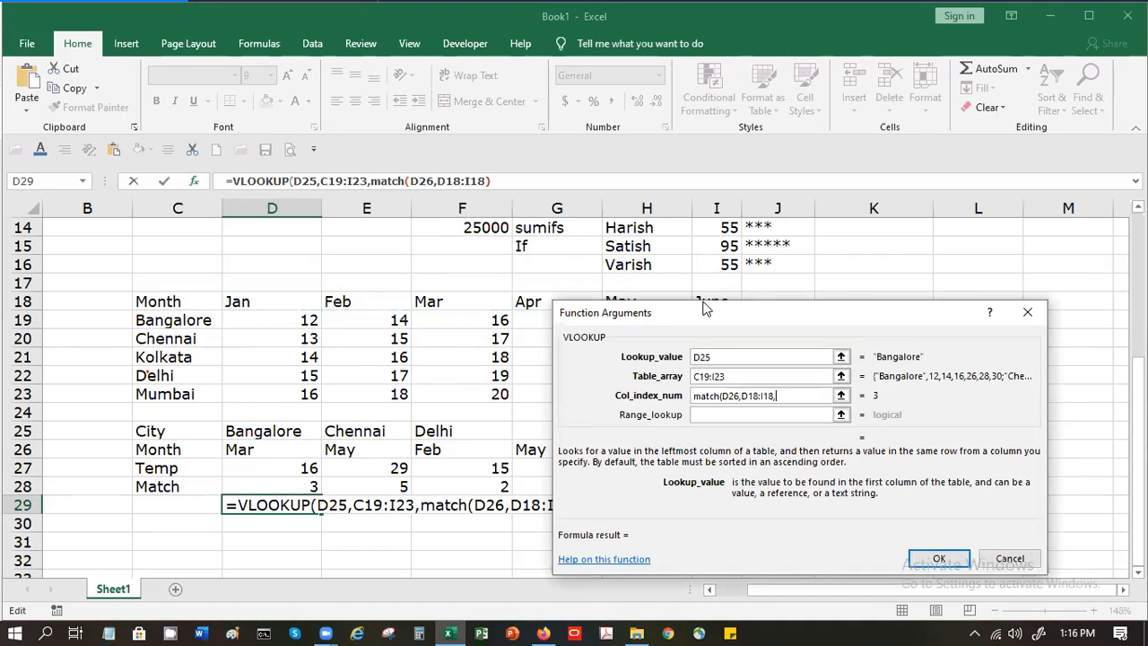
text(0))
drag(732, 312, 731, 355)
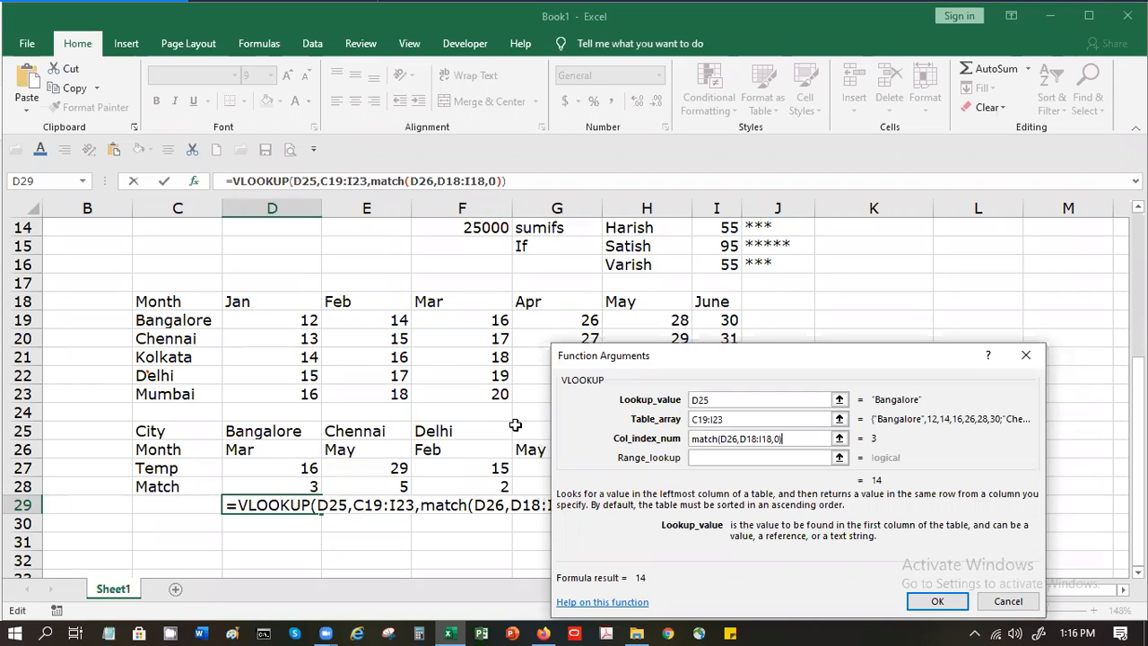
text(+1)
click(937, 603)
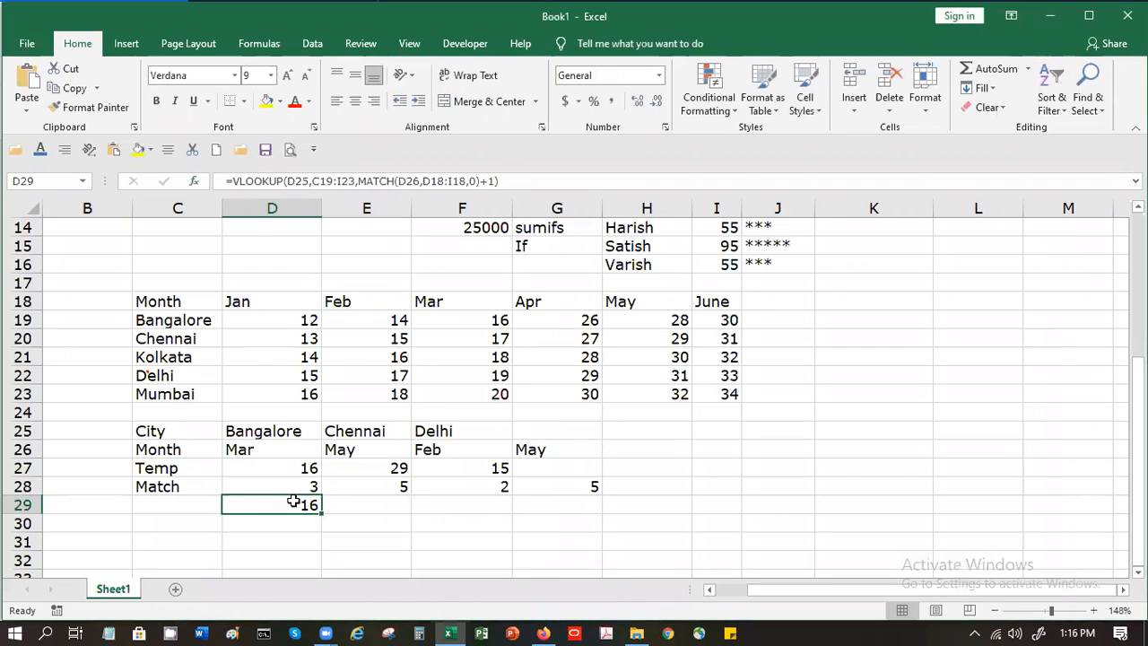
- Compare the D29 result with Bangelore's Mar temperature in the table, and review the cell references of the combined VLOOKUP and MATCH formula
click(283, 448)
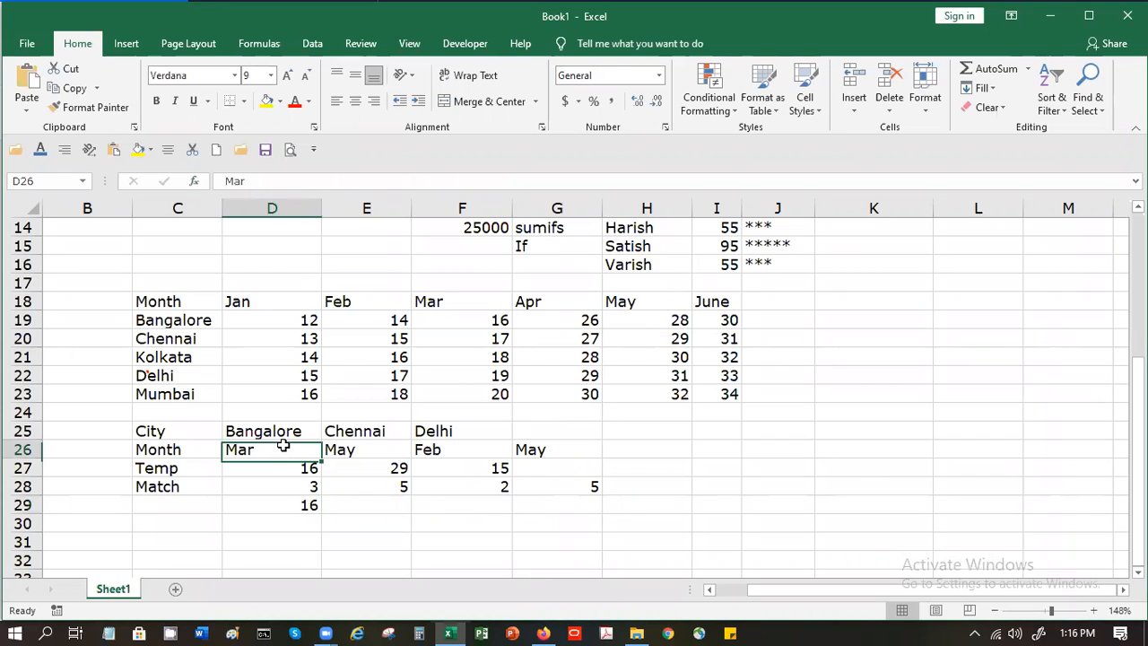
click(501, 314)
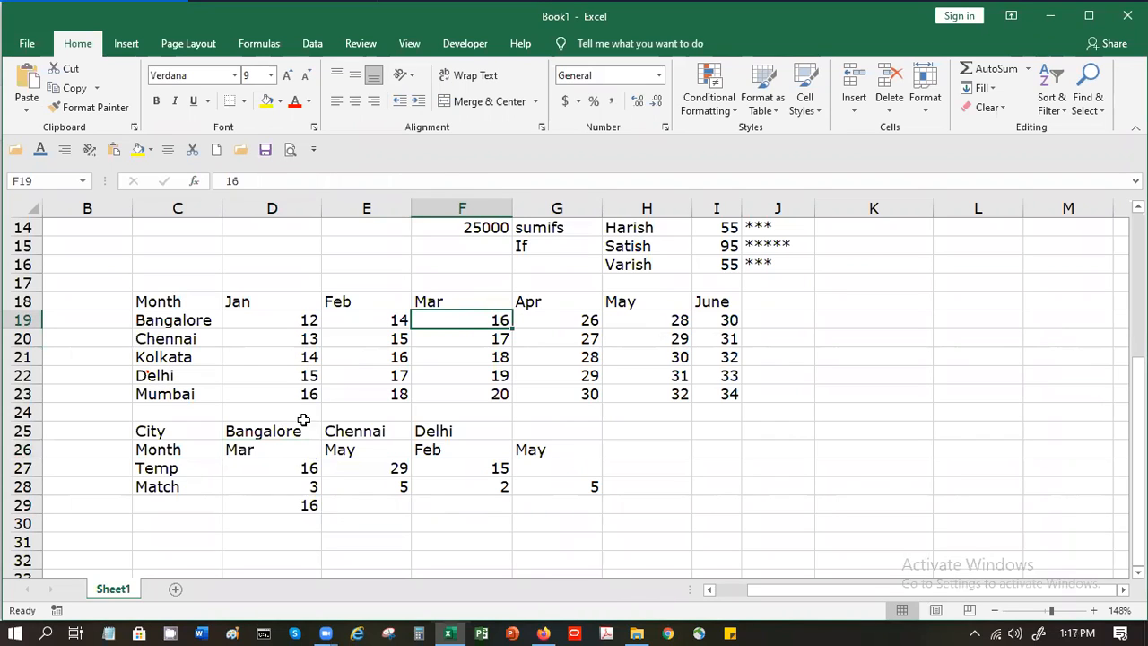
click(275, 493)
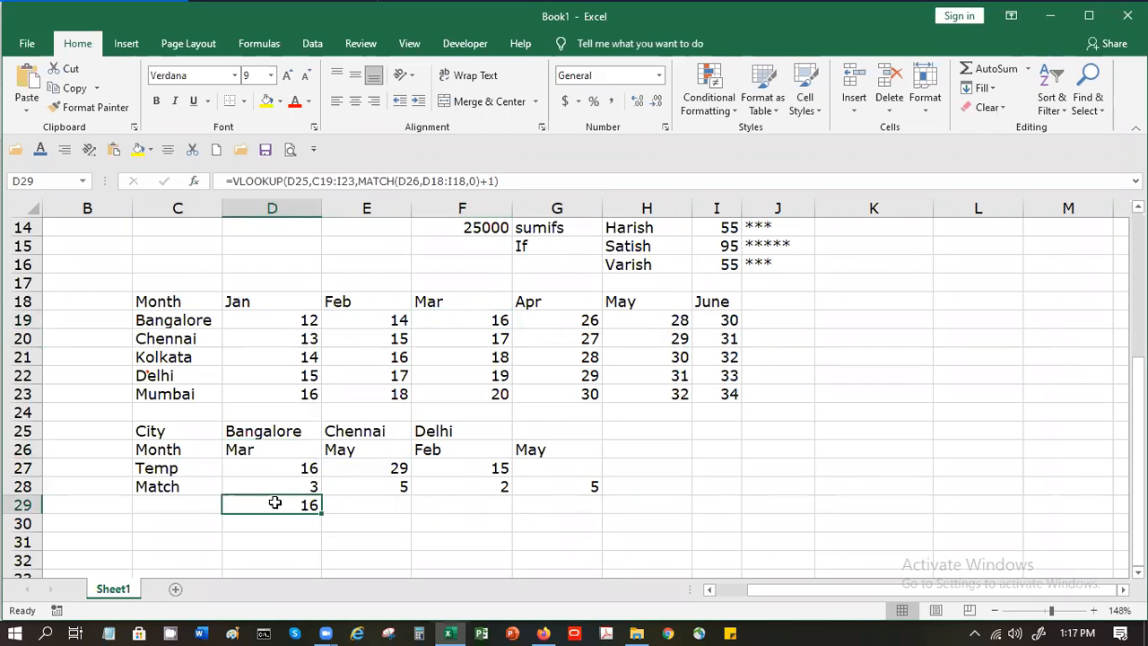
double_click(276, 503)
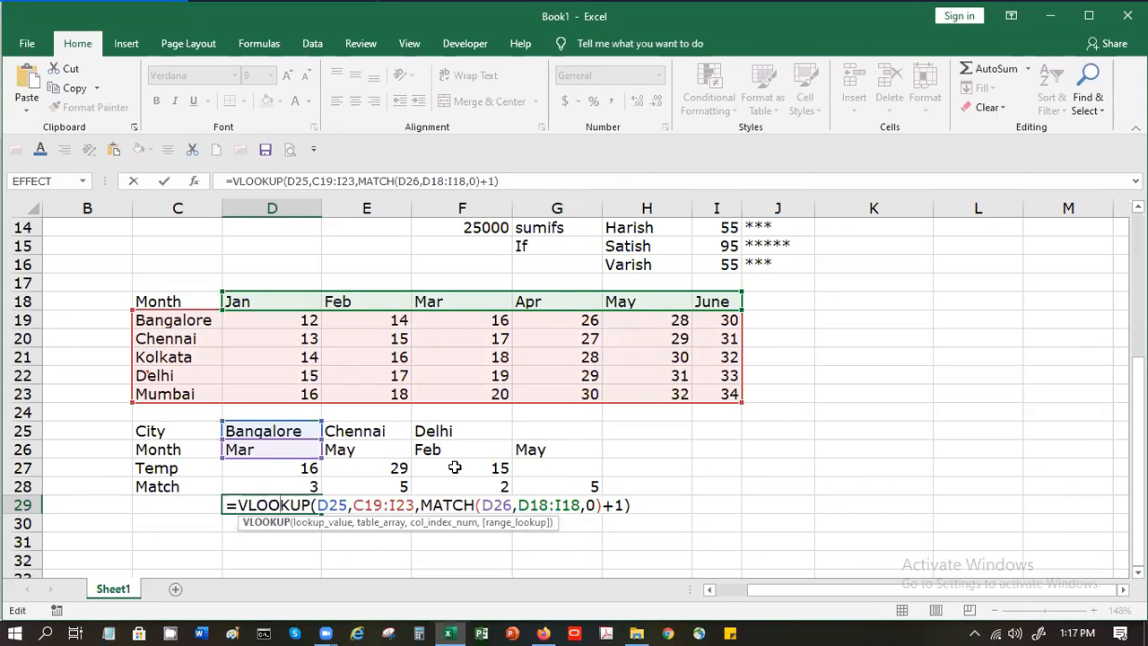
key(Escape)
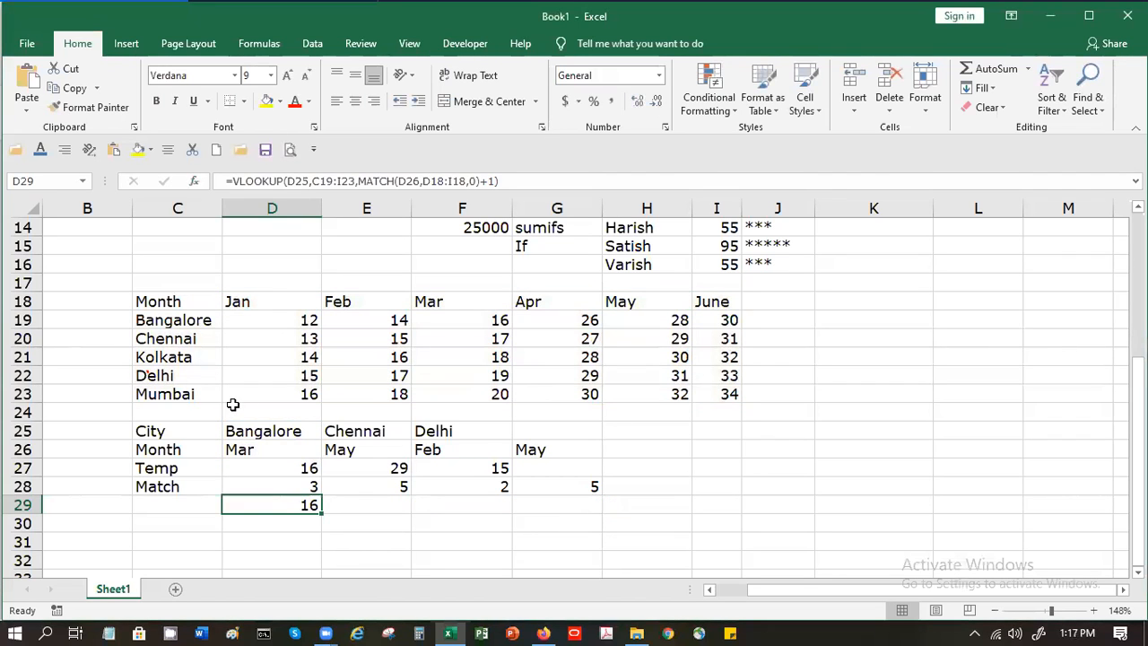
- Test the combined formula by changing the lookup city in D25 to Kolkata and the month in D26 to May
click(260, 428)
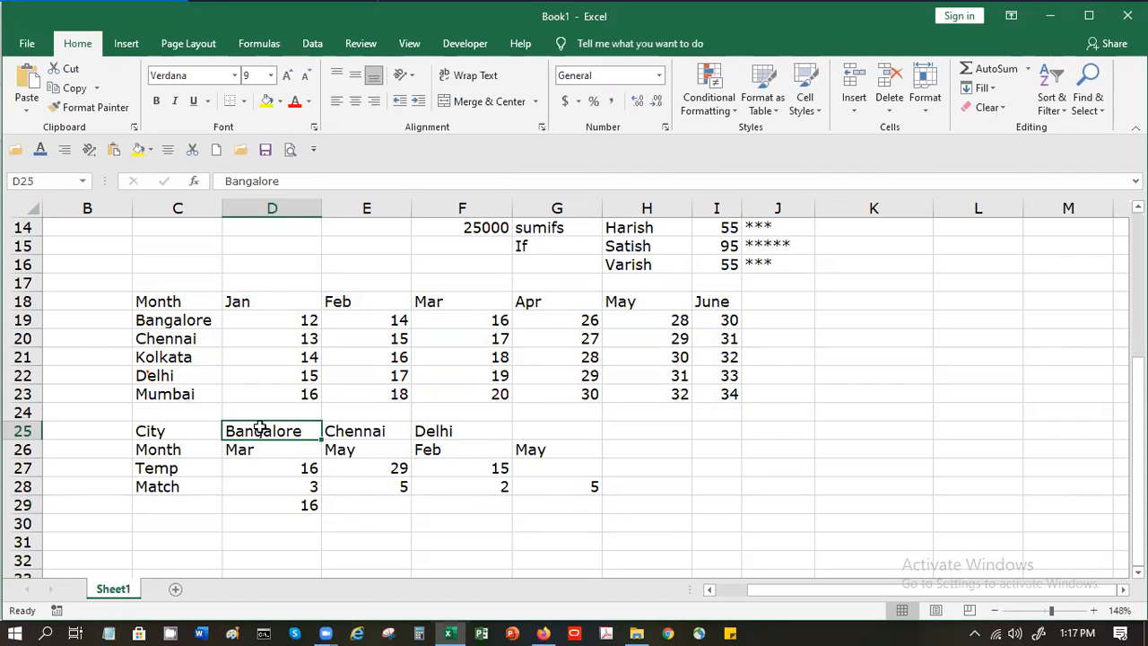
text(Kolkata)
key(Return)
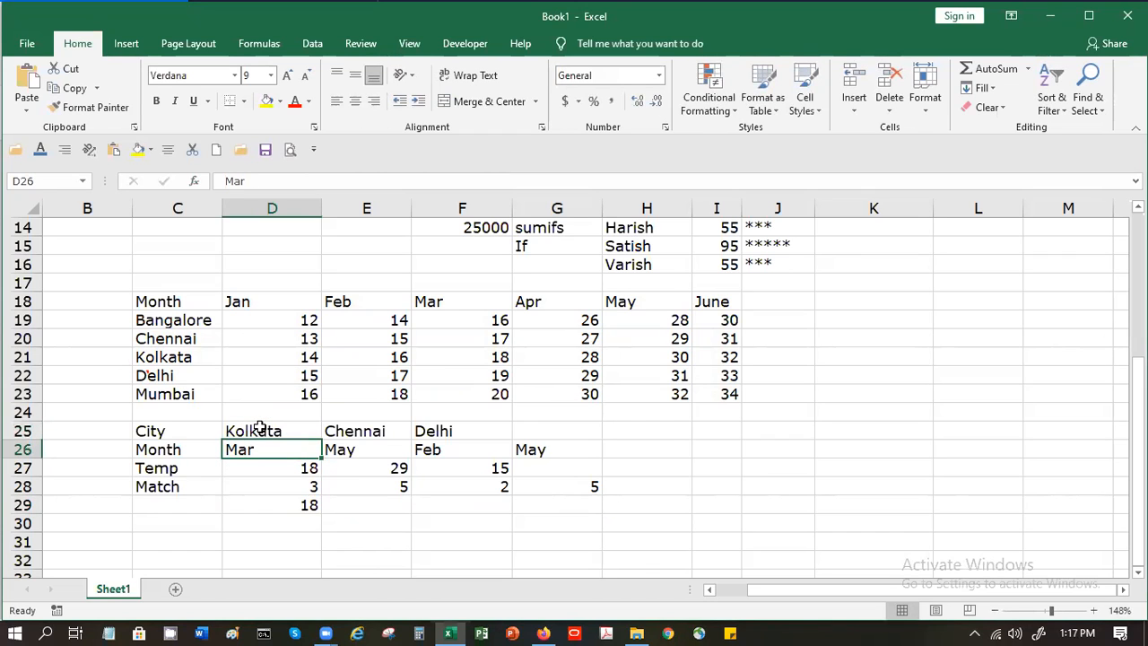
text(May)
key(Return)
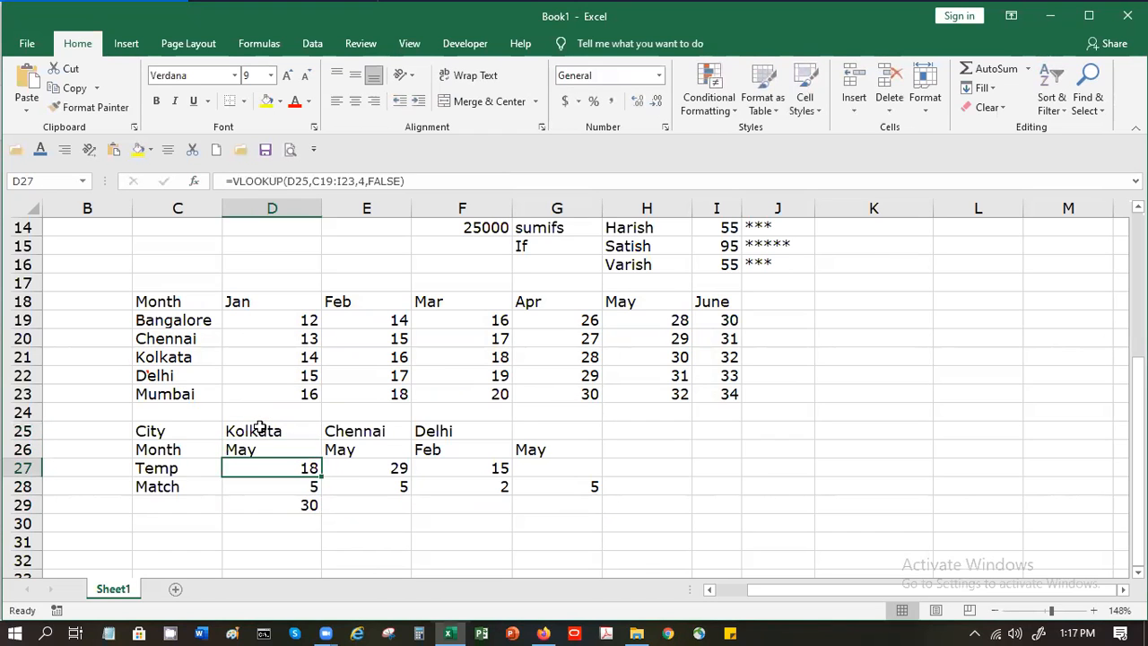
- Check the D29 result against Kolkata's May temperature in the table, and review the cell references in its VLOOKUP and MATCH formula
click(647, 356)
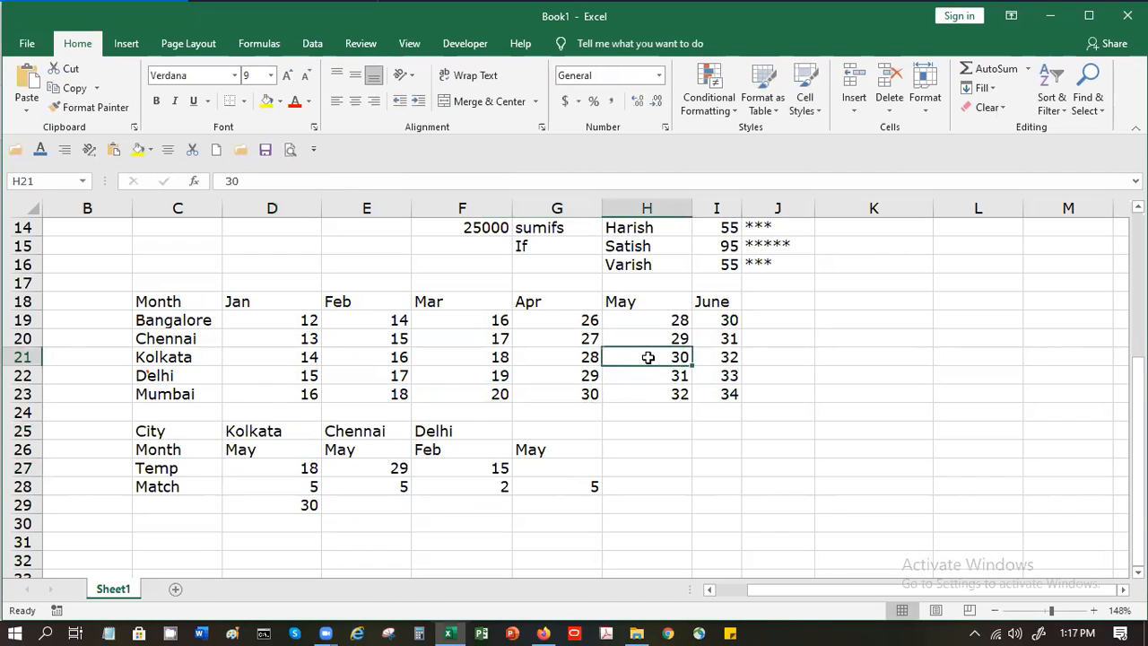
click(246, 511)
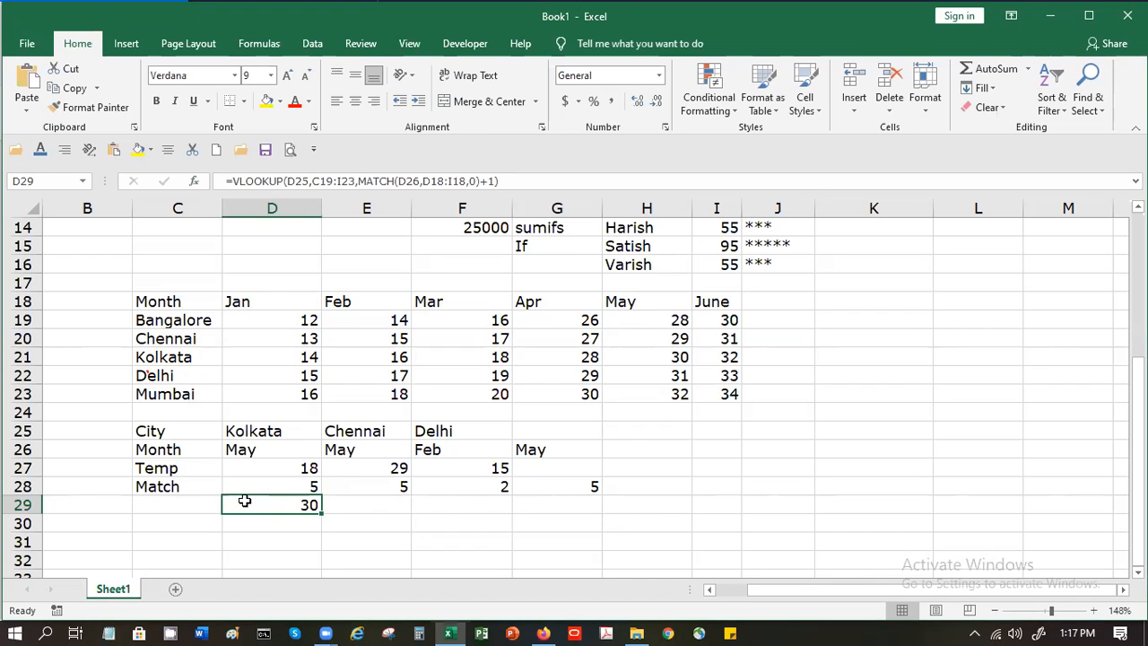
double_click(243, 505)
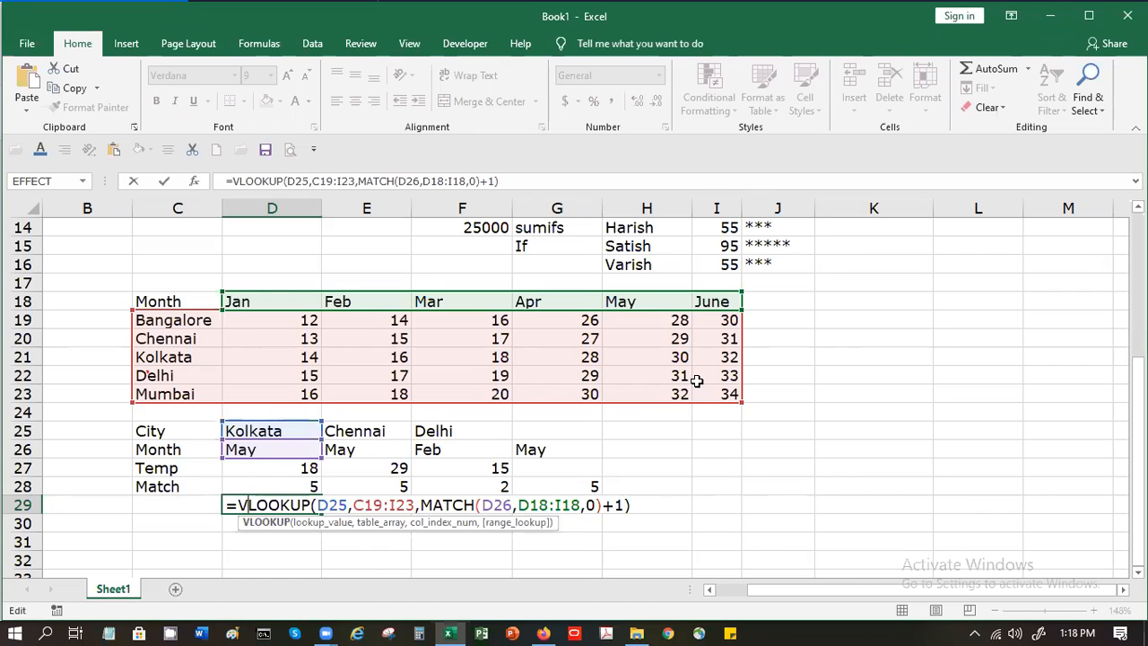
key(ctrl+Return)
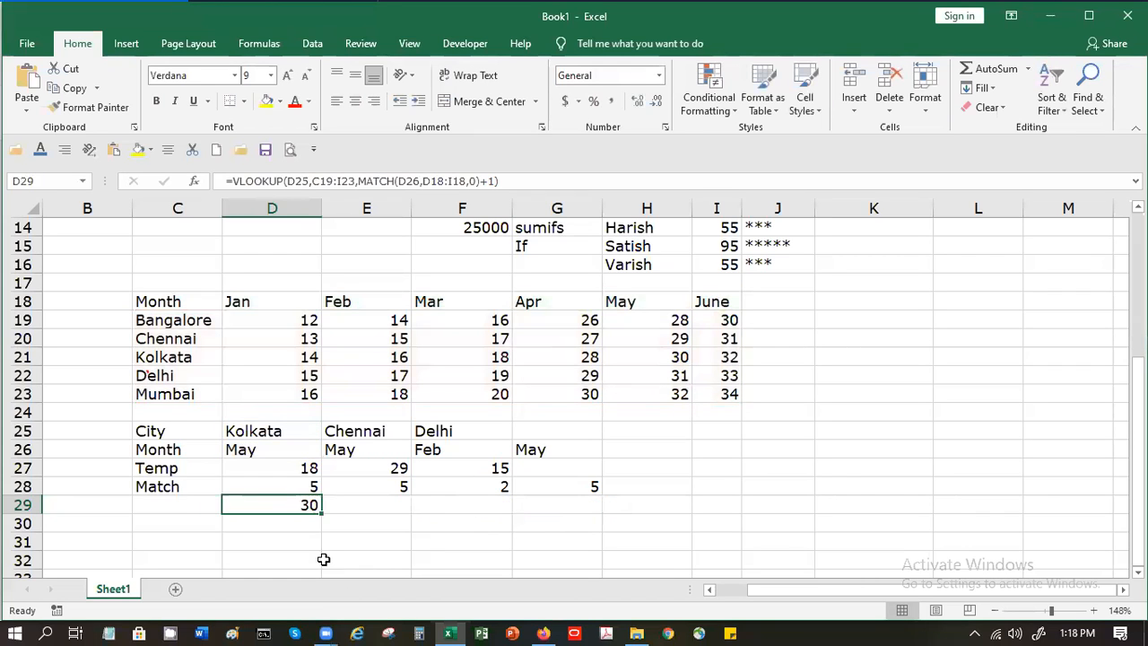
- Review the standalone MATCH formula in D28, and open the function arguments of the VLOOKUP in D29
click(299, 487)
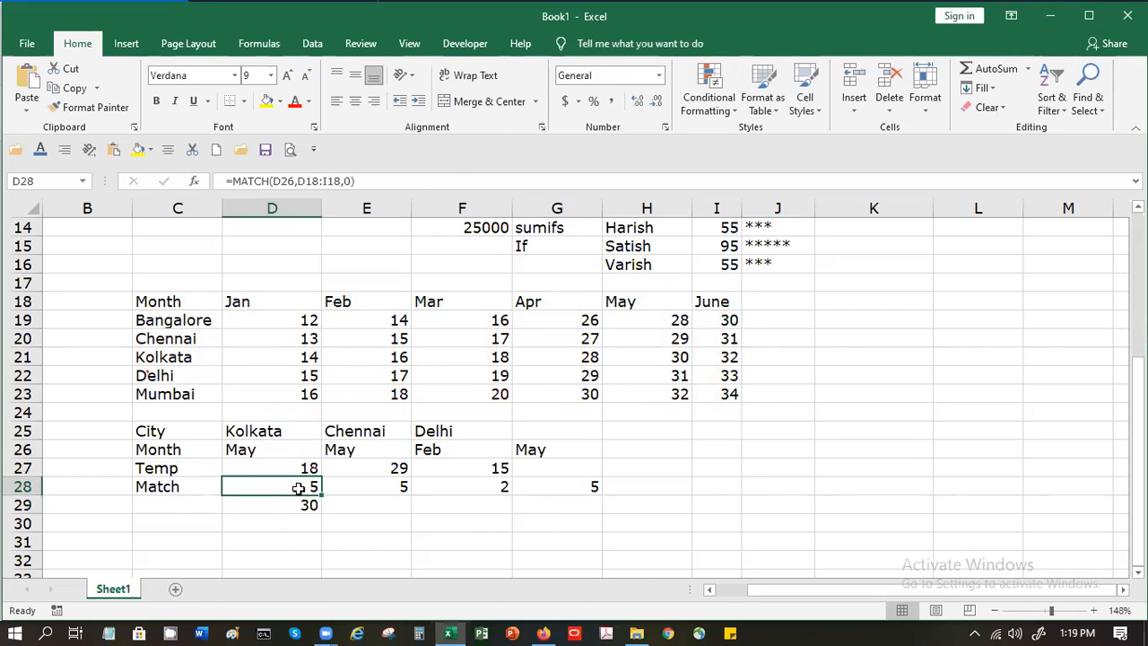
click(297, 505)
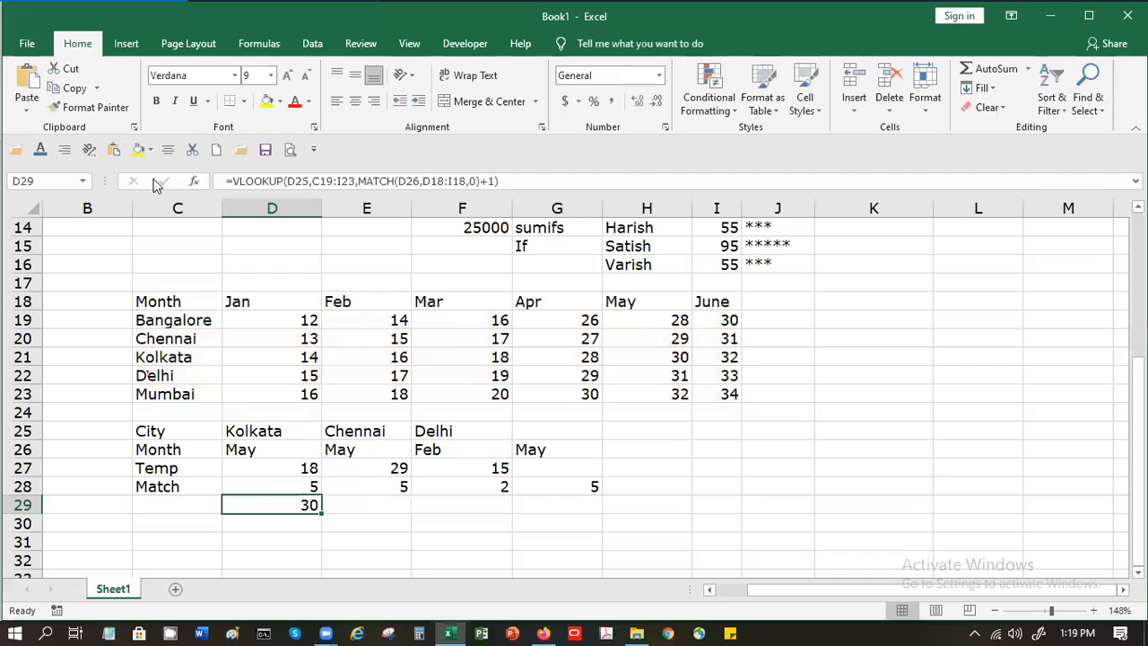
click(194, 182)
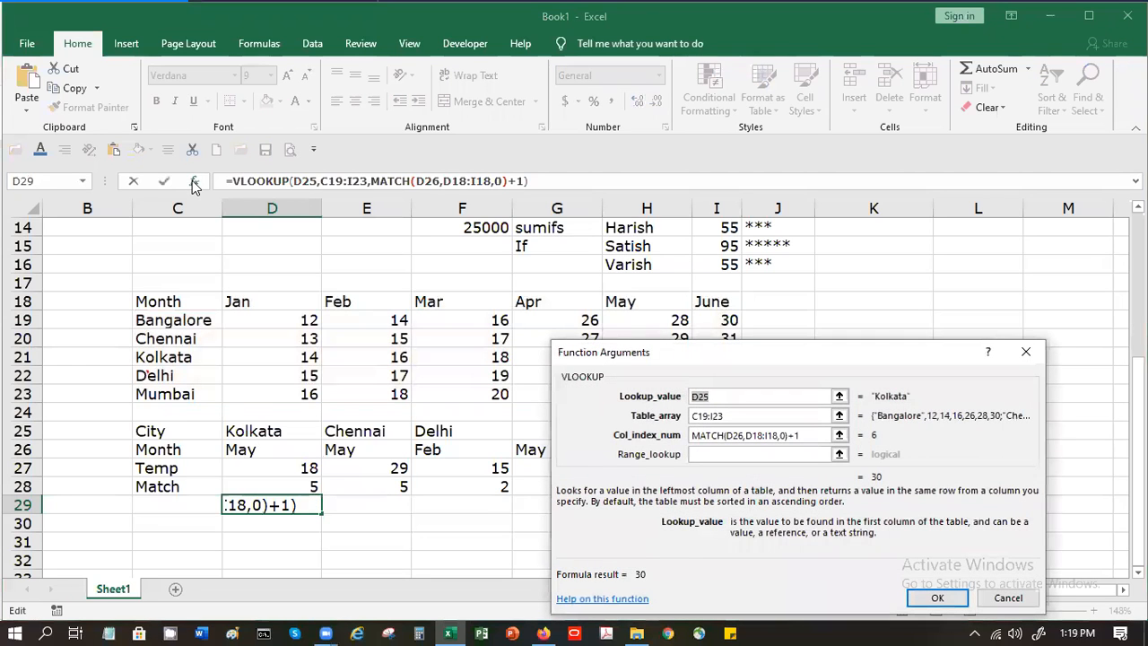